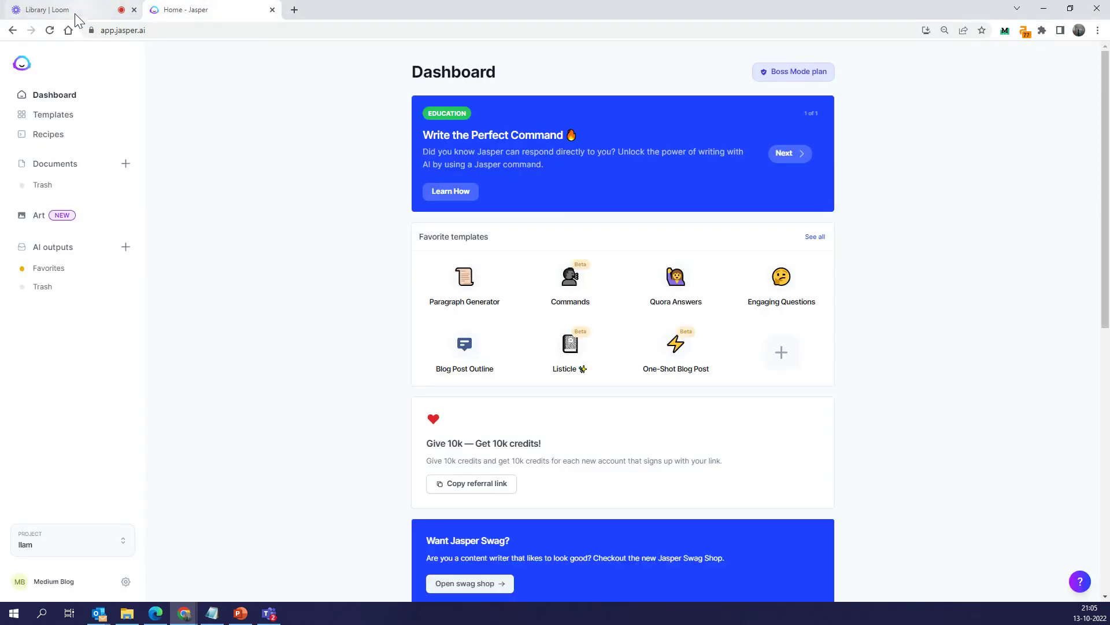
# Switch to the Library | Loom browser tab with the recorded videos
pyautogui.moveTo(75, 14)
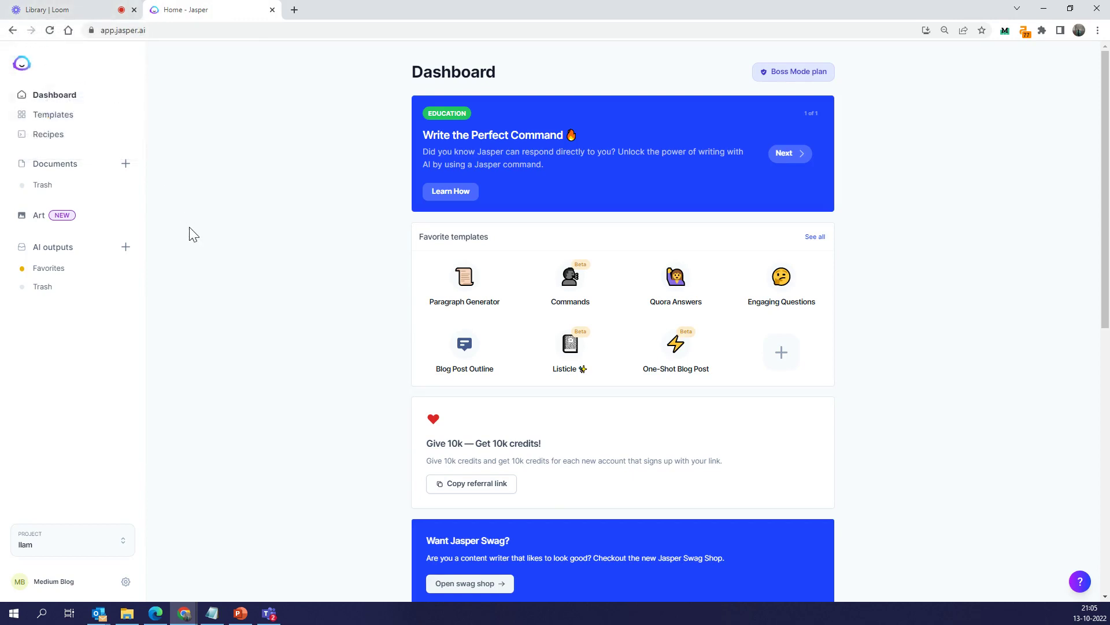
pyautogui.click(101, 10)
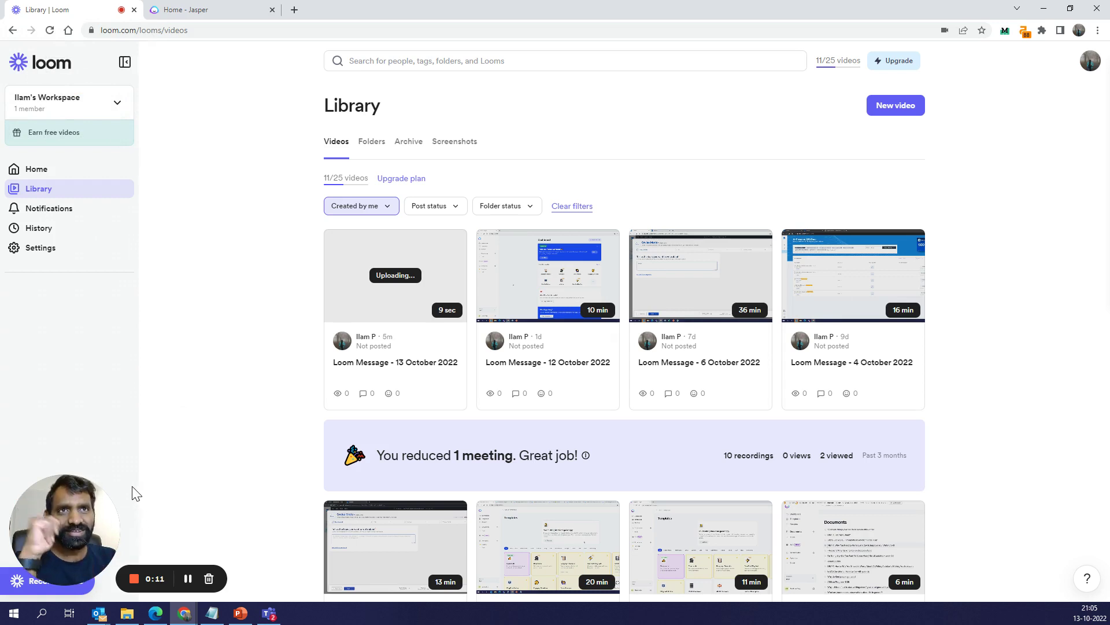
# Return to the Home - Jasper browser tab
pyautogui.click(223, 9)
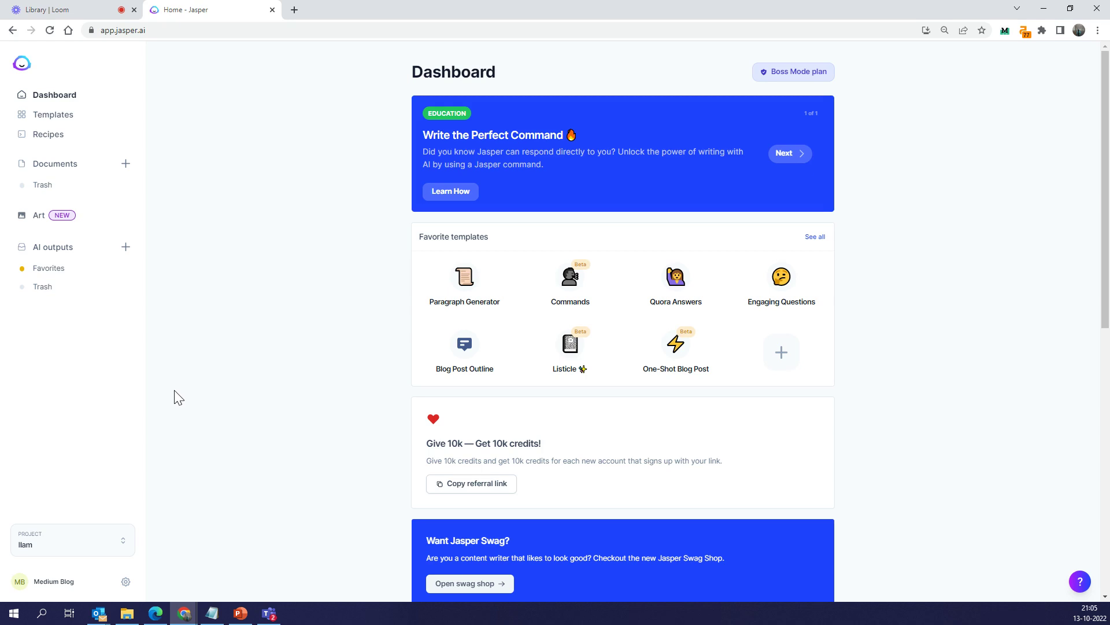
# Open the Art image generator, keeping the book-pile description unchanged after an undone paste
pyautogui.click(62, 215)
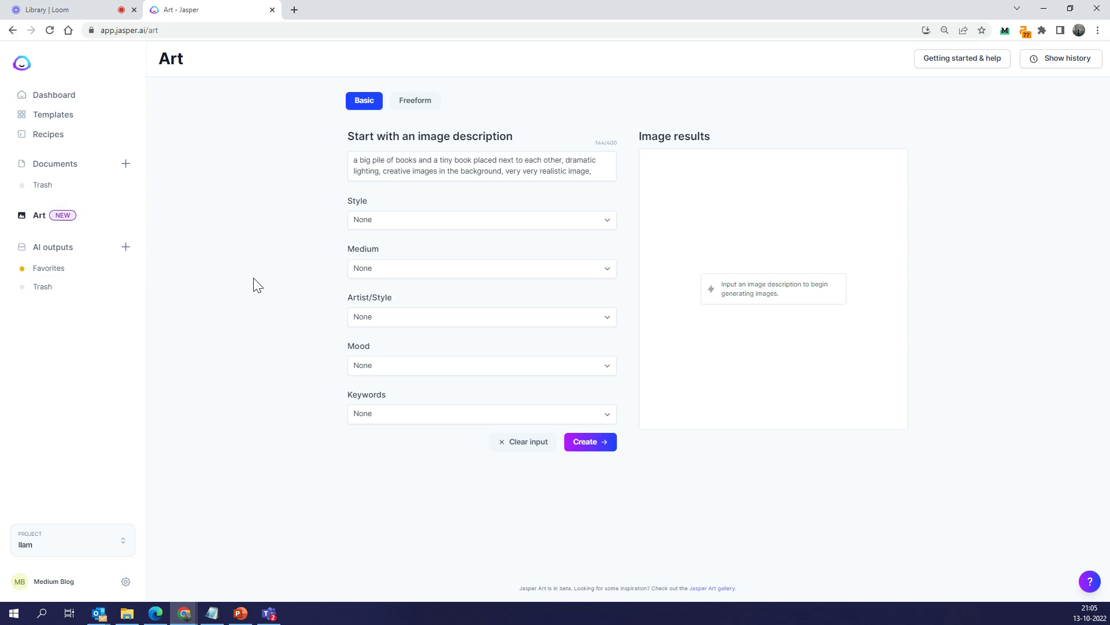
pyautogui.tripleClick(412, 174)
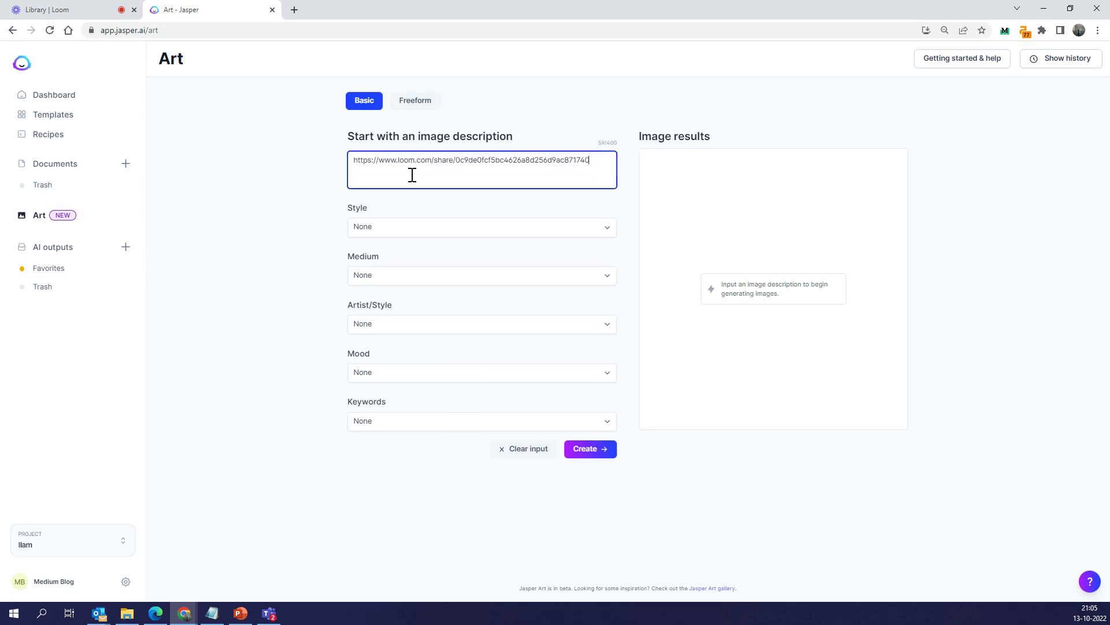
pyautogui.hotkey('ctrl', 'z')
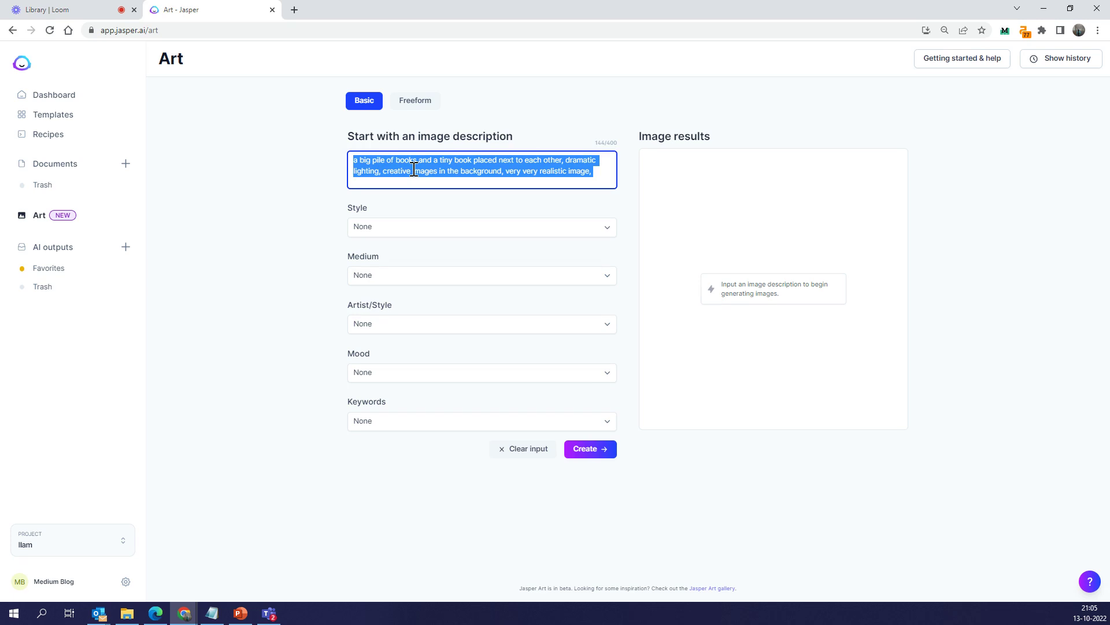
pyautogui.click(472, 229)
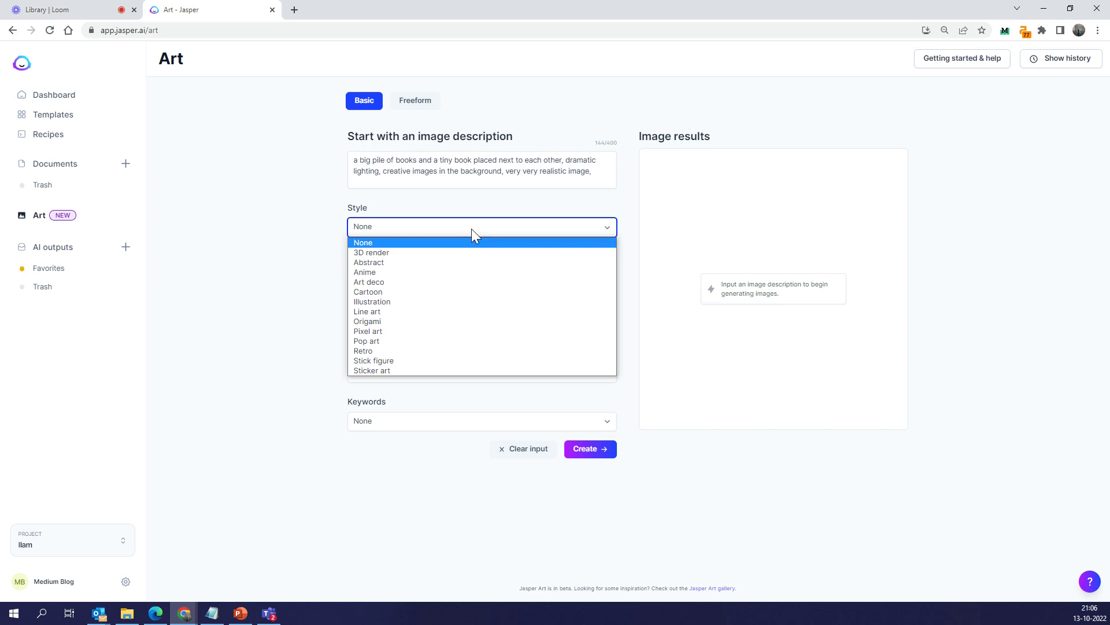
pyautogui.click(270, 275)
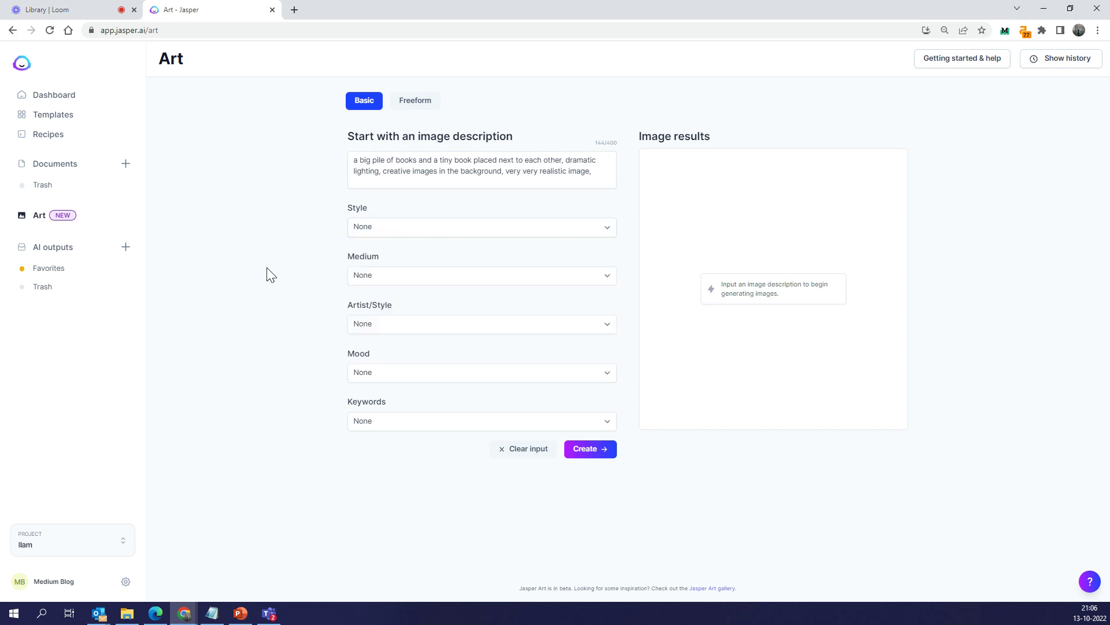
pyautogui.click(355, 275)
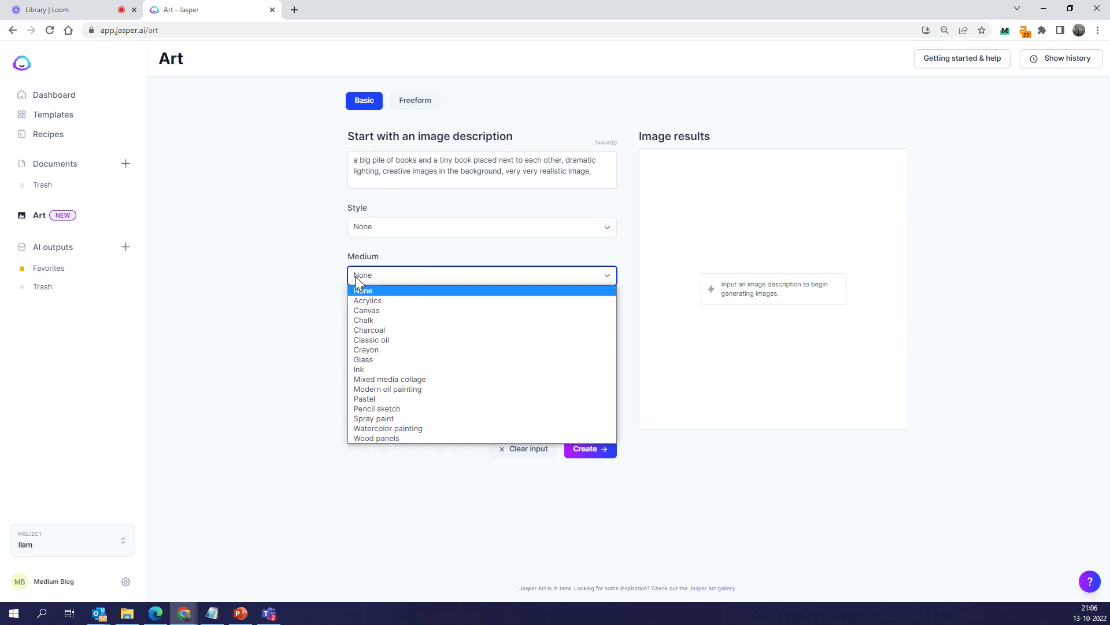
pyautogui.click(310, 315)
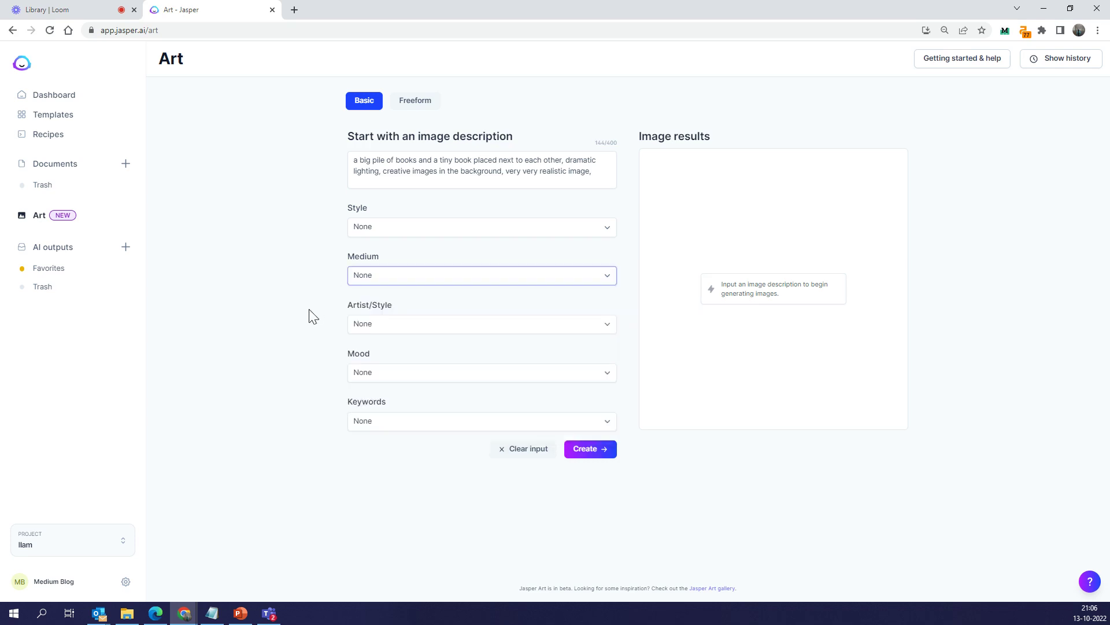
pyautogui.click(372, 323)
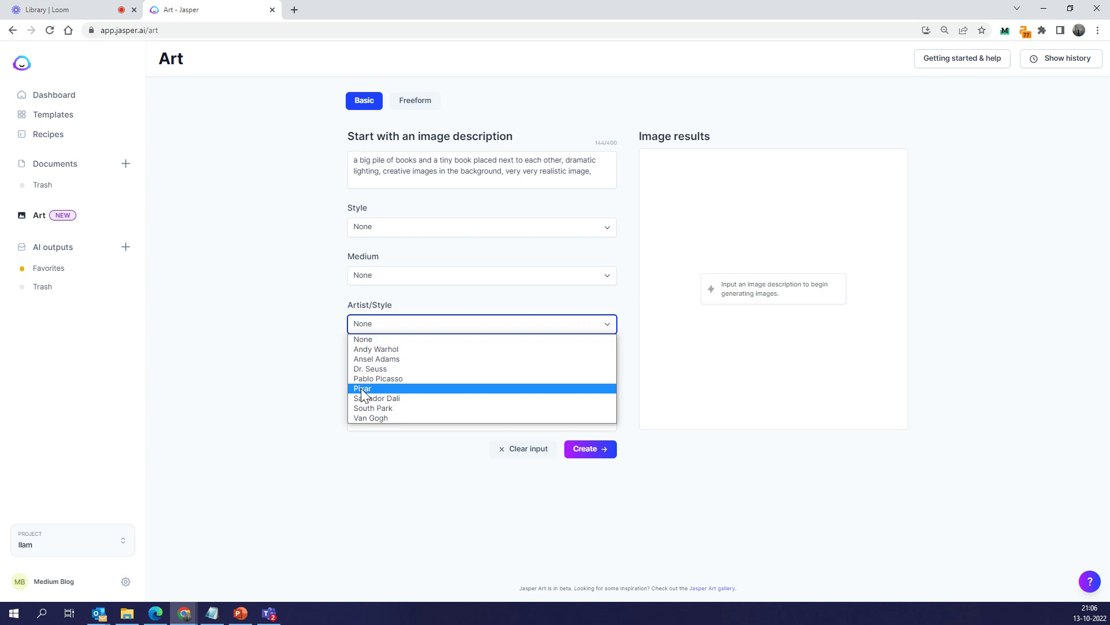
pyautogui.click(314, 381)
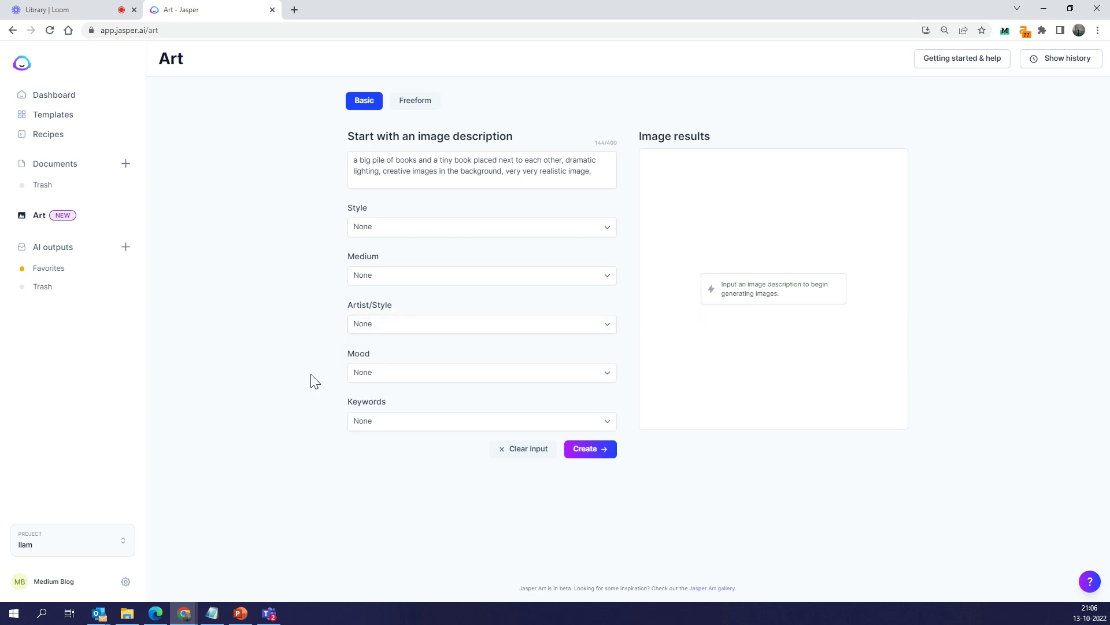
pyautogui.click(464, 374)
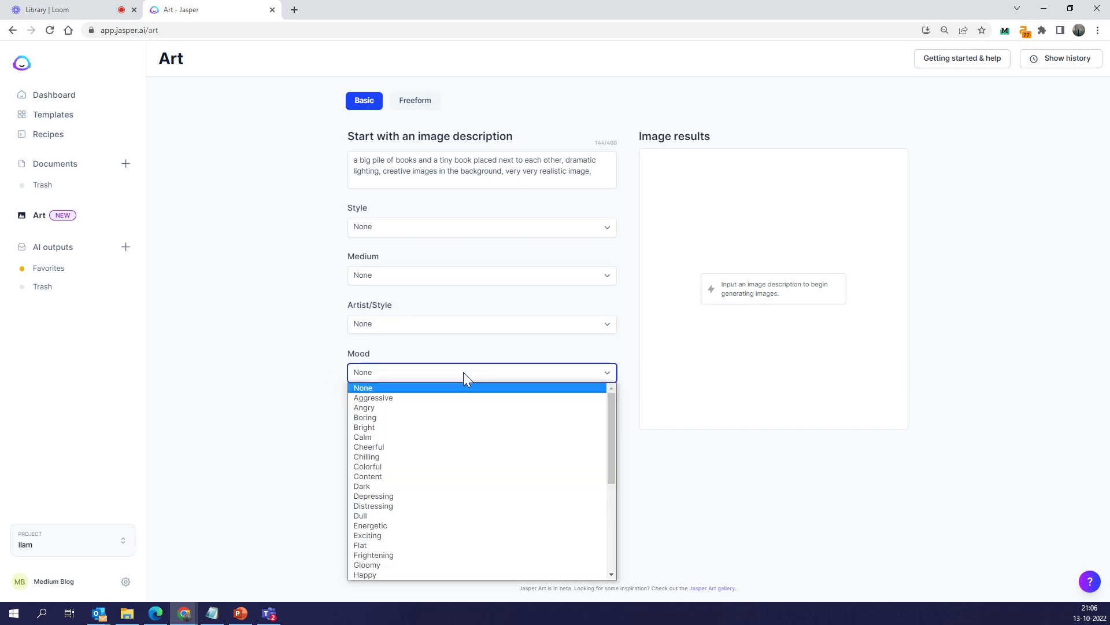
pyautogui.scroll(-6, 445, 451)
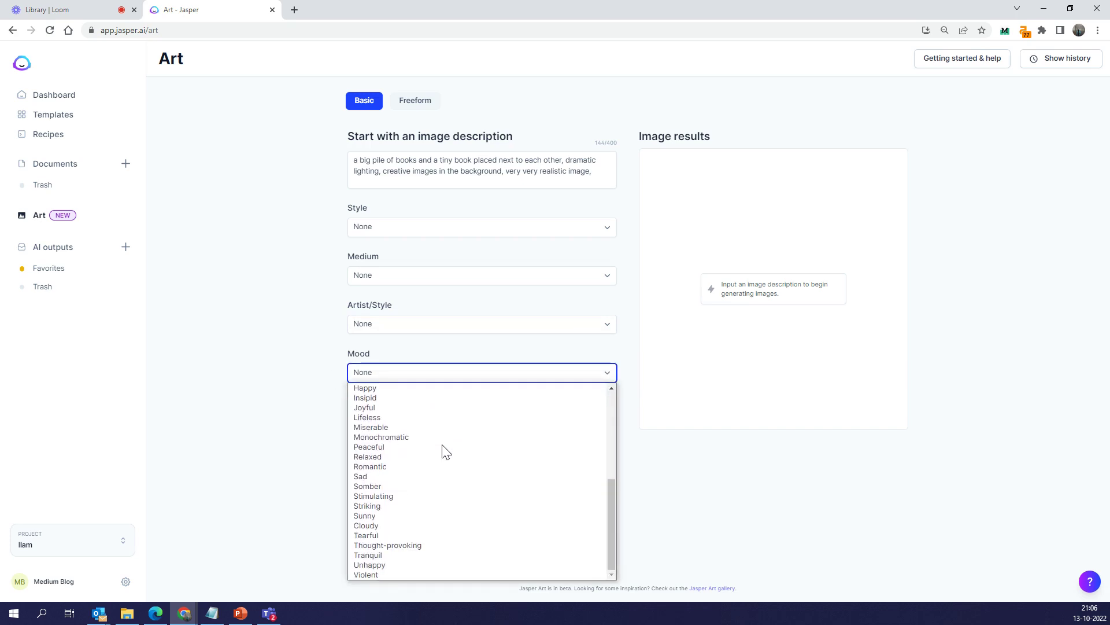
pyautogui.click(311, 413)
pyautogui.click(398, 421)
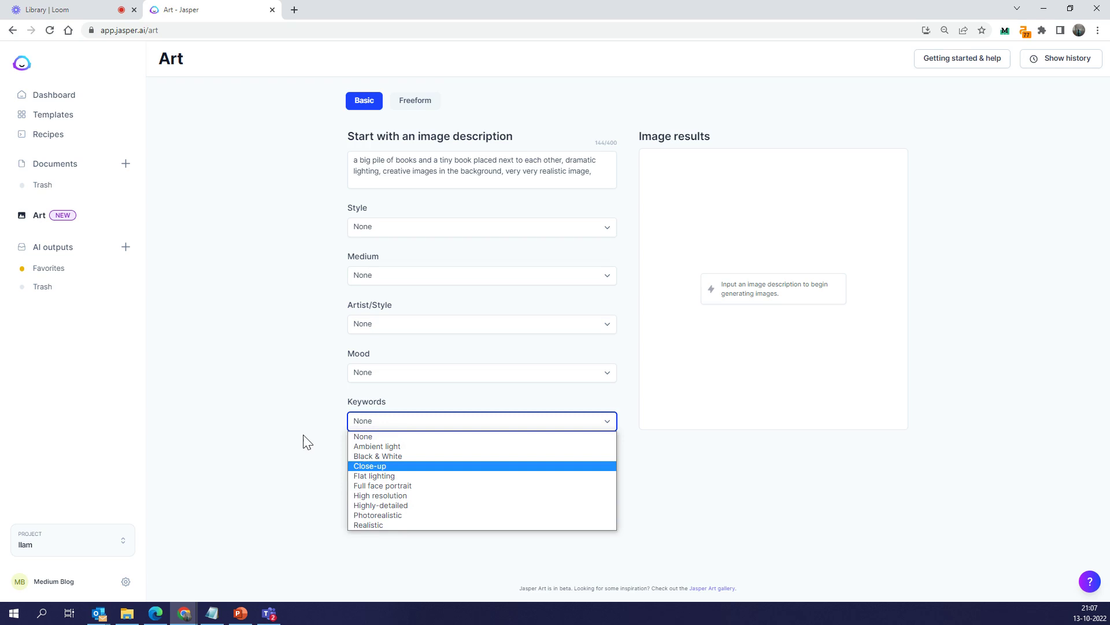
# Replace the description with 'super man, bat man, spider man, iron man meet in a cafe in New York to'
pyautogui.click(291, 400)
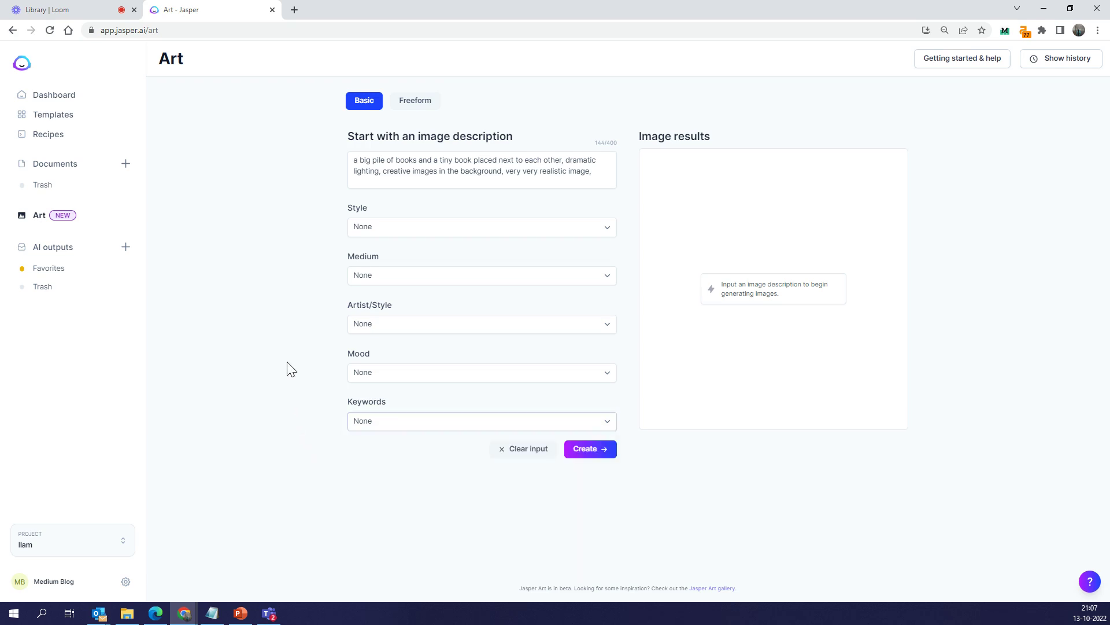
pyautogui.tripleClick(418, 171)
pyautogui.write('super')
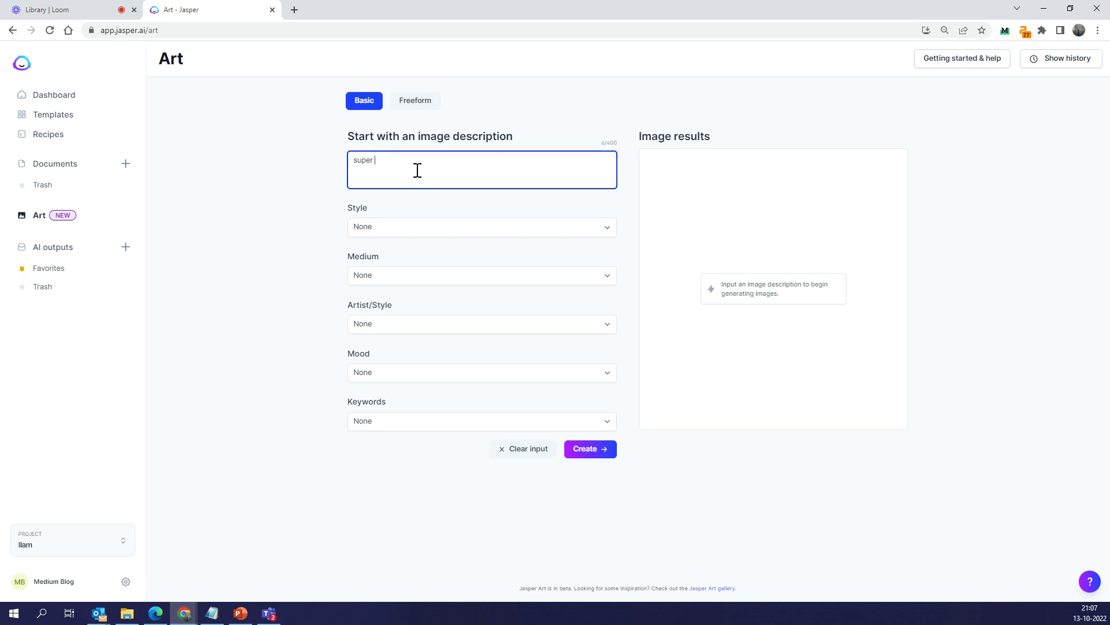
pyautogui.write(' man, bat man, spider man, iron man meet in a cafe in ')
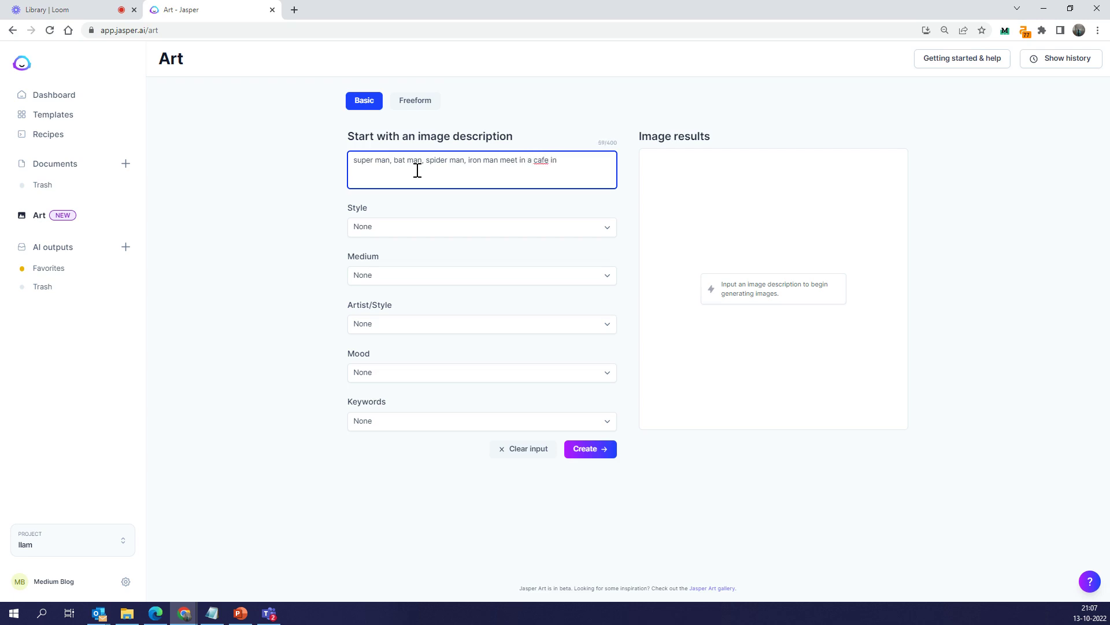
pyautogui.write('n')
pyautogui.press('BackSpace')
pyautogui.write('New York to o')
pyautogui.press('BackSpace')
# Finish the prompt with 'discuss how to save the universe from super villian', keeping Keywords at None
pyautogui.write('discuss how to save the unierse')
pyautogui.press('BackSpace')
pyautogui.press('BackSpace')
pyautogui.write('verse')
pyautogui.write('from a s')
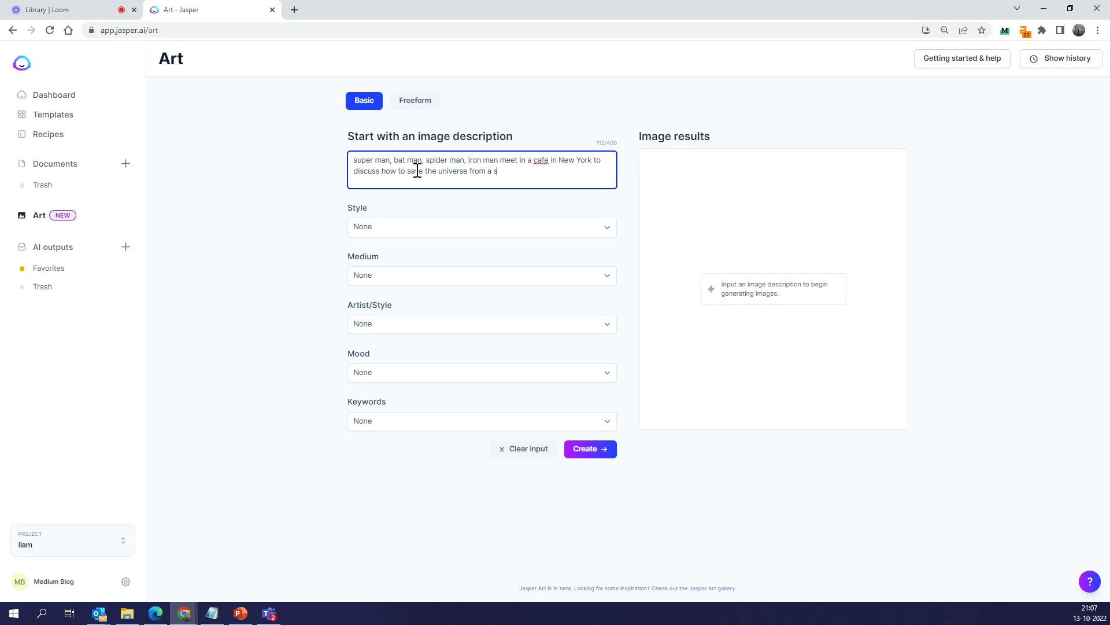
pyautogui.write('uper villian')
pyautogui.rightClick(516, 172)
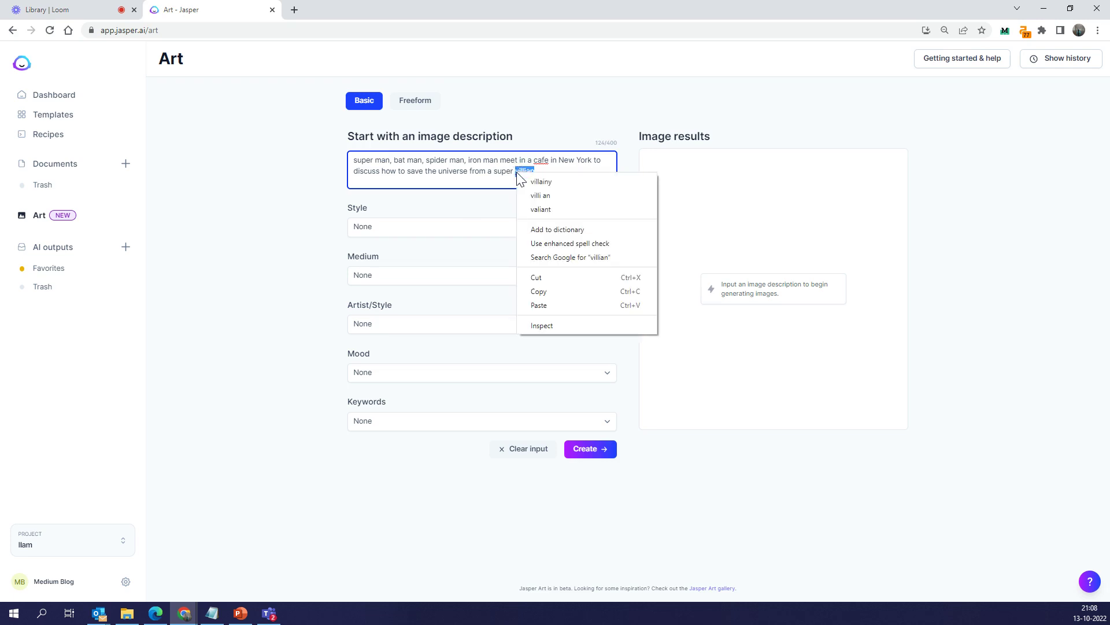
pyautogui.click(501, 196)
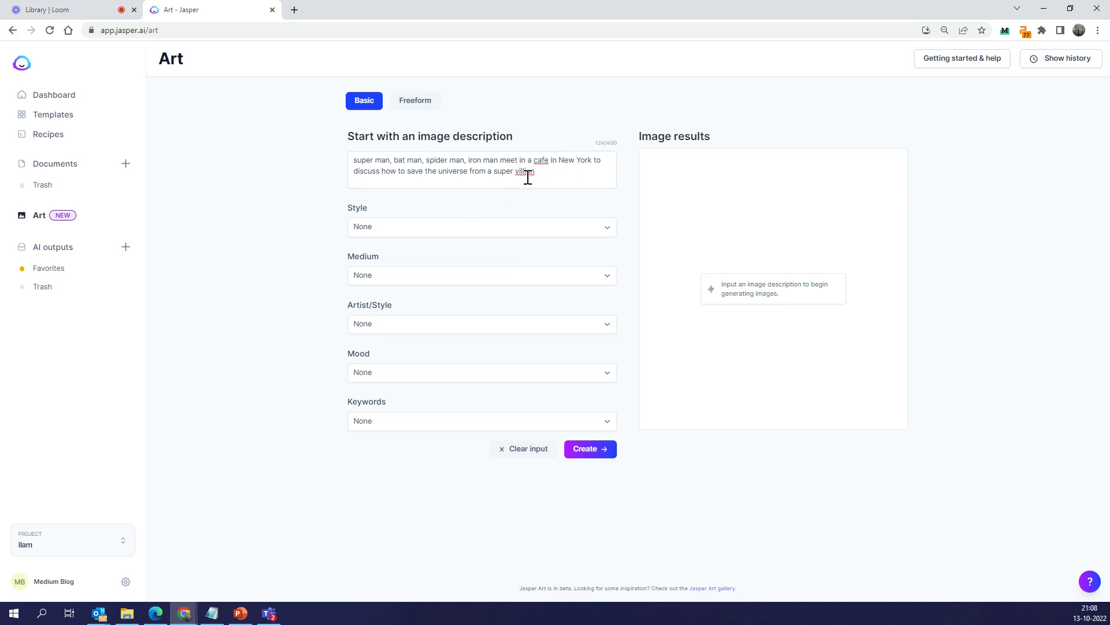
pyautogui.click(407, 424)
pyautogui.click(252, 427)
pyautogui.moveTo(536, 168); pyautogui.dragTo(310, 145)
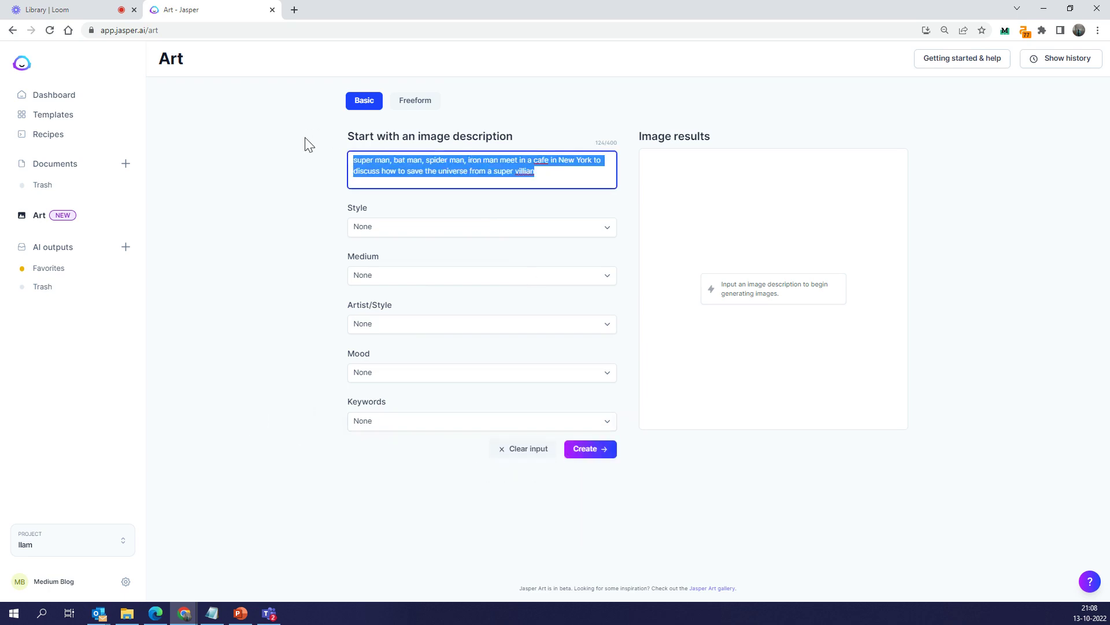
# Create four images from the superhero New York cafe prompt
pyautogui.click(590, 449)
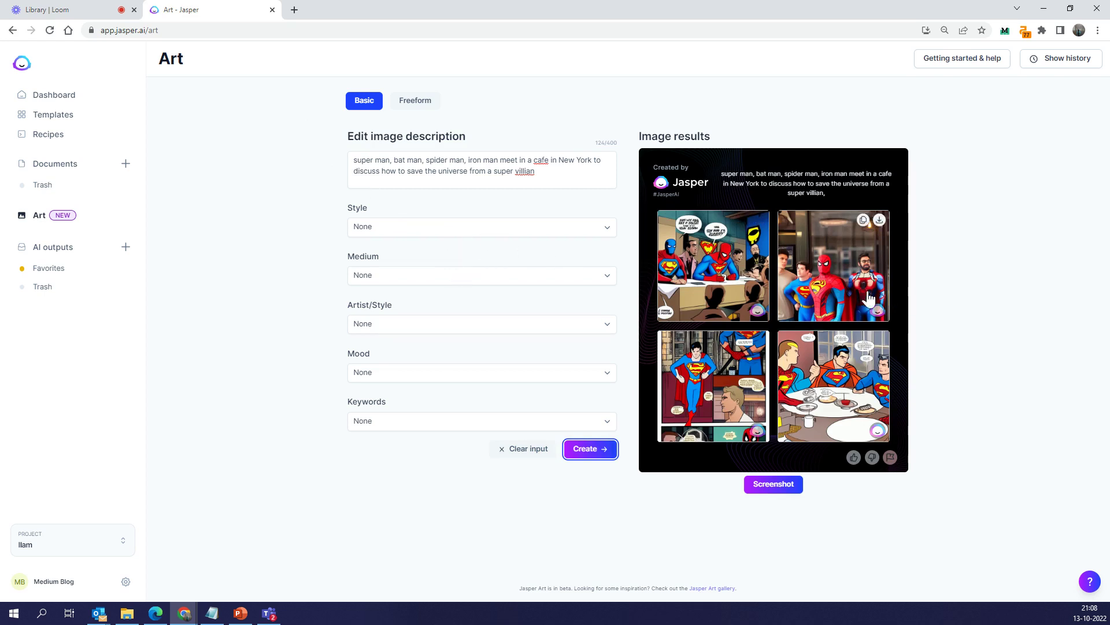
pyautogui.moveTo(720, 279)
# Regenerate in Pixar style and flag the Spider-Man and Superman table image as off-prompt
pyautogui.click(380, 321)
pyautogui.click(377, 389)
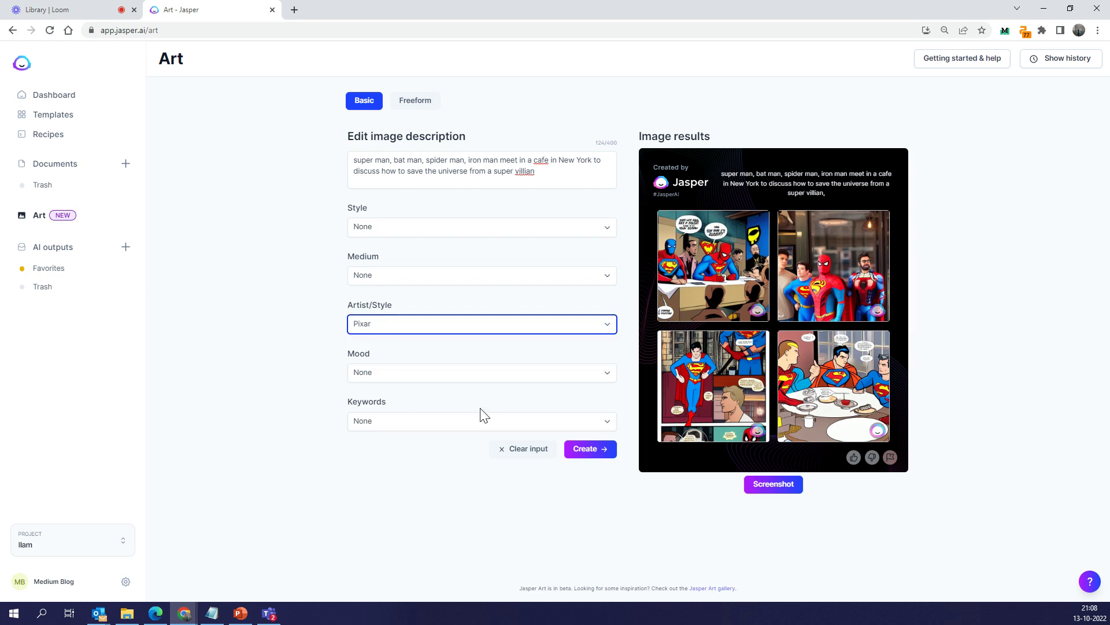
pyautogui.click(568, 450)
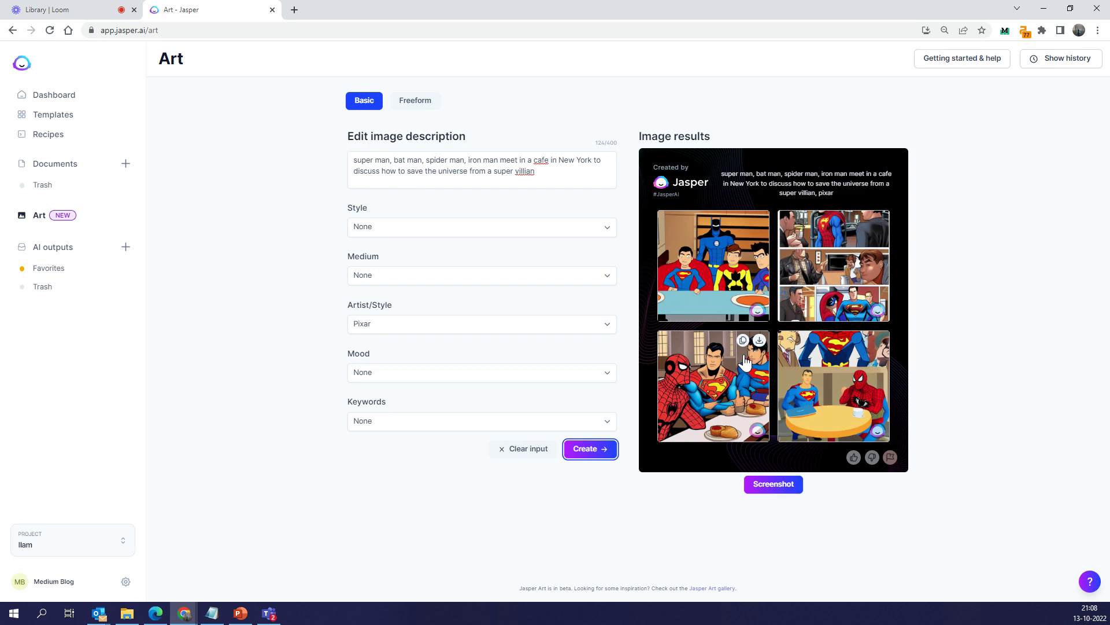
pyautogui.click(737, 386)
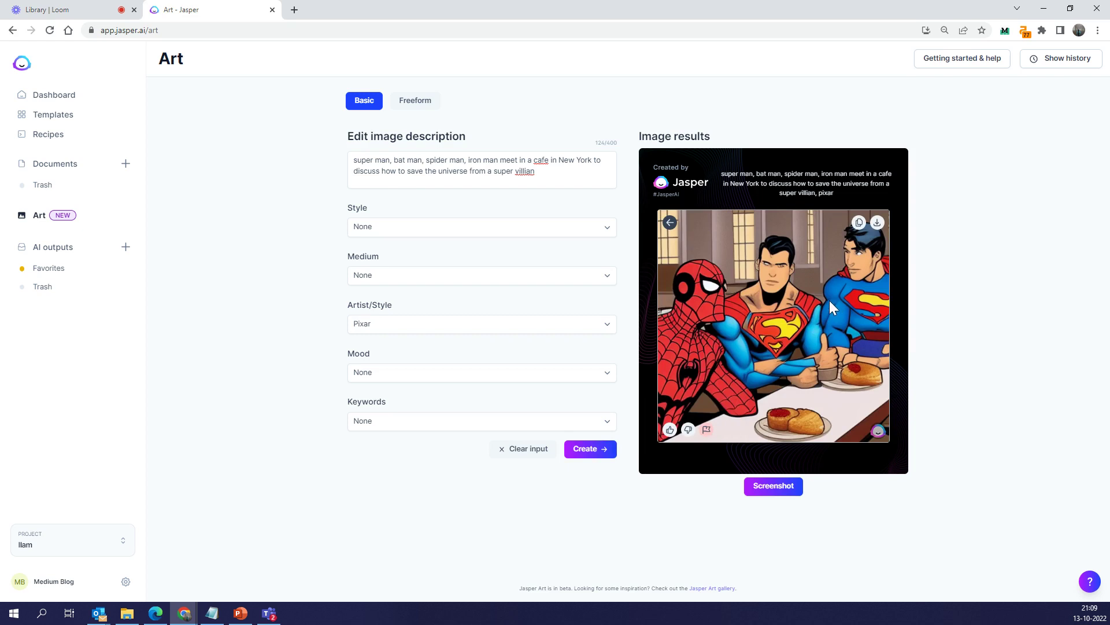
pyautogui.click(688, 429)
# Add the Highly-detailed keyword, regenerate the Pixar images, and enlarge the bottom-left result
pyautogui.click(667, 222)
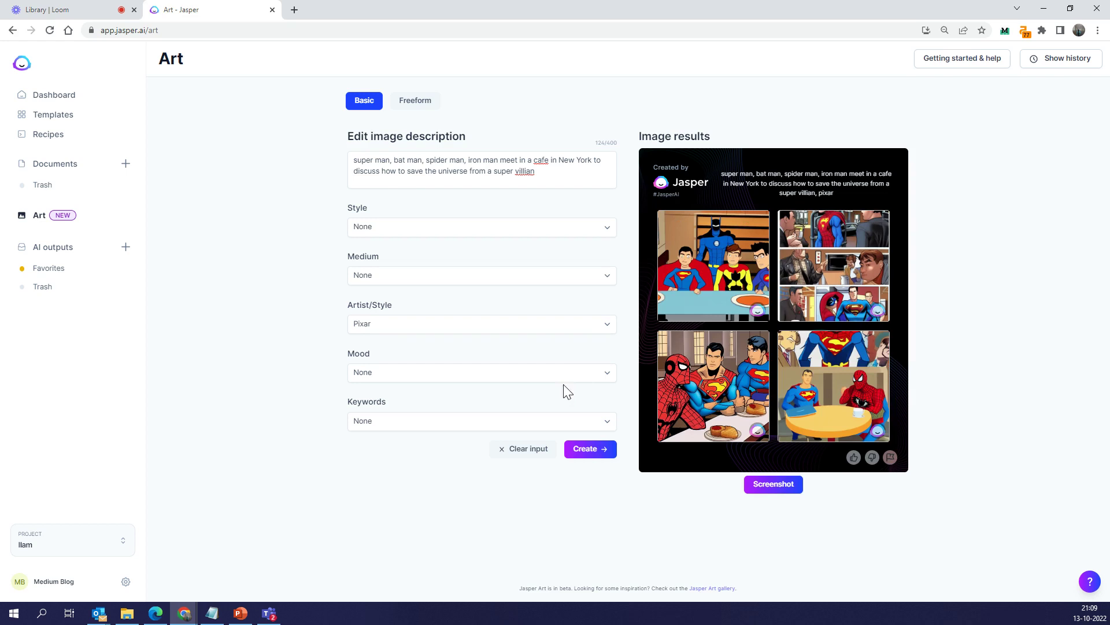
pyautogui.click(511, 425)
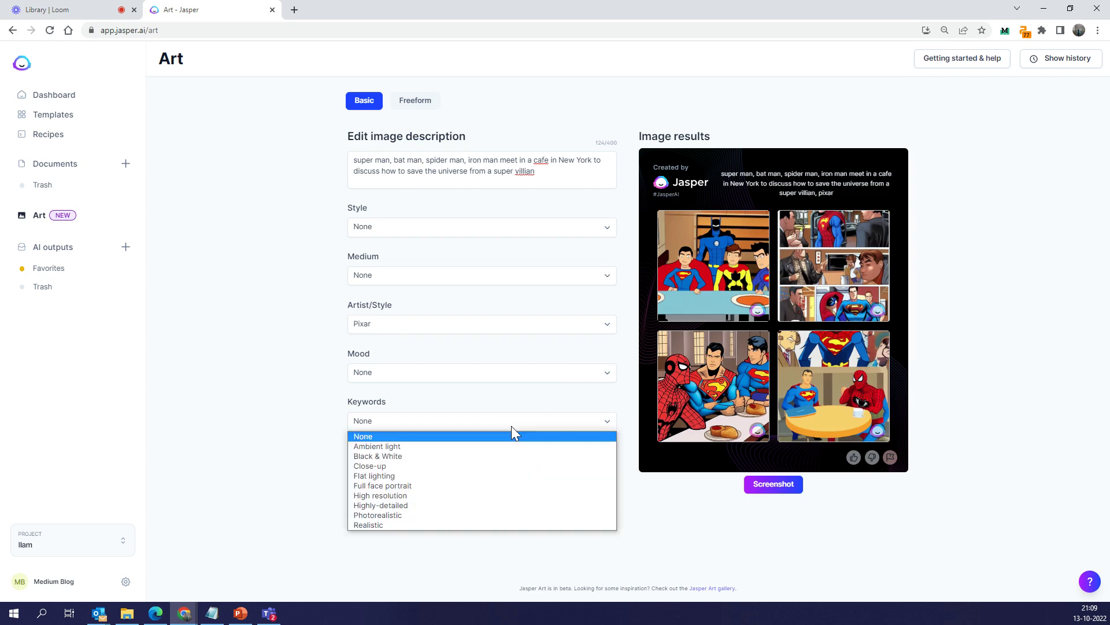
pyautogui.click(420, 505)
pyautogui.click(590, 451)
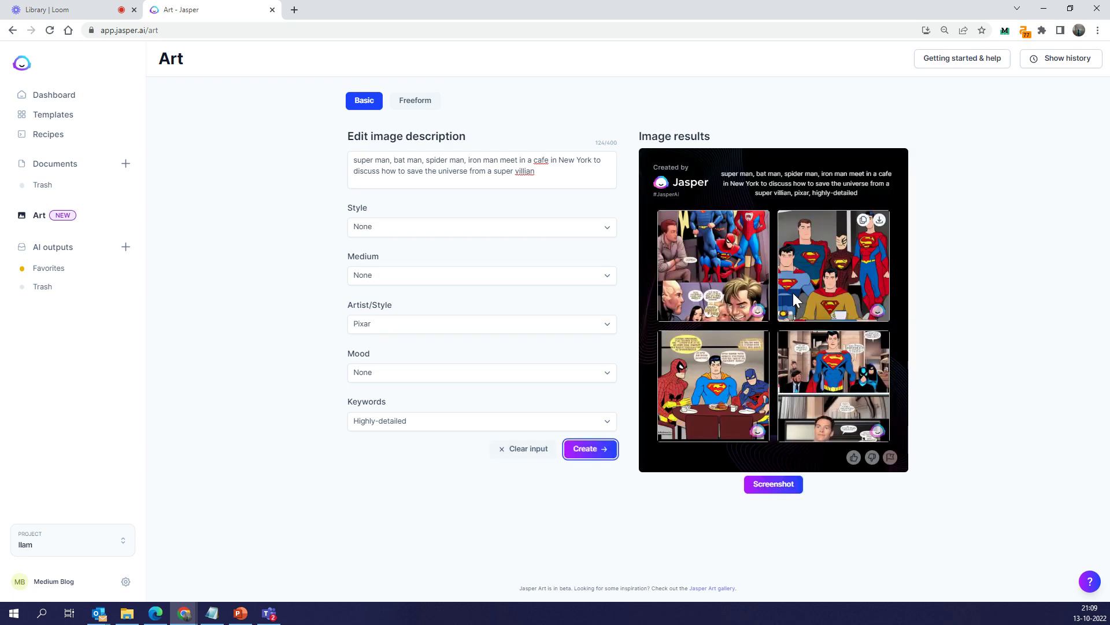
pyautogui.click(724, 395)
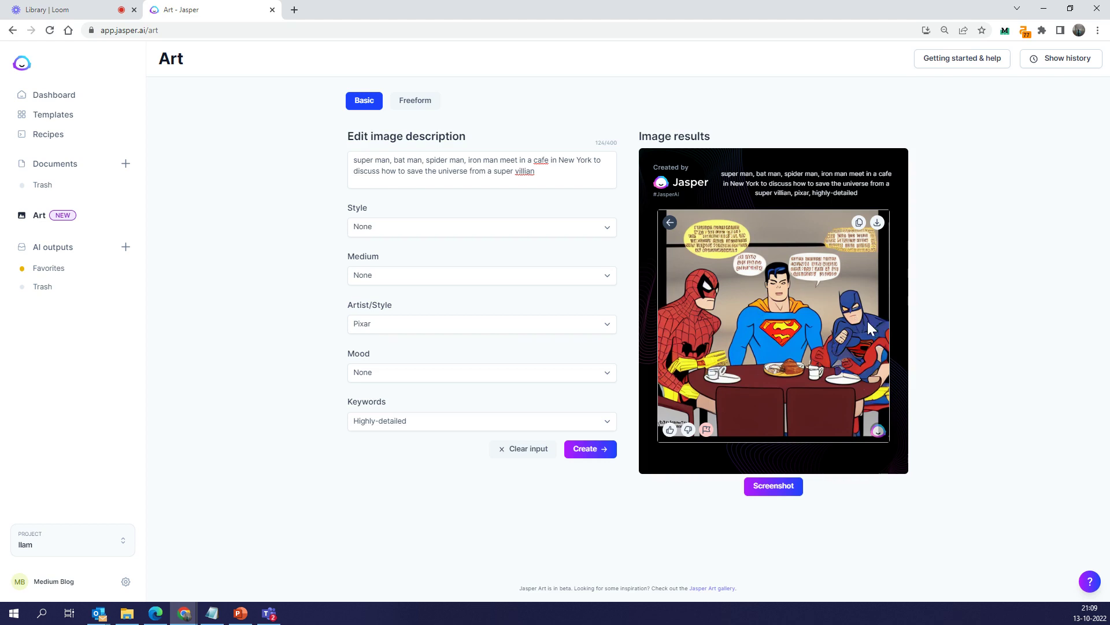
# Flag the bottom-right result and another image as not matching the prompt
pyautogui.click(752, 402)
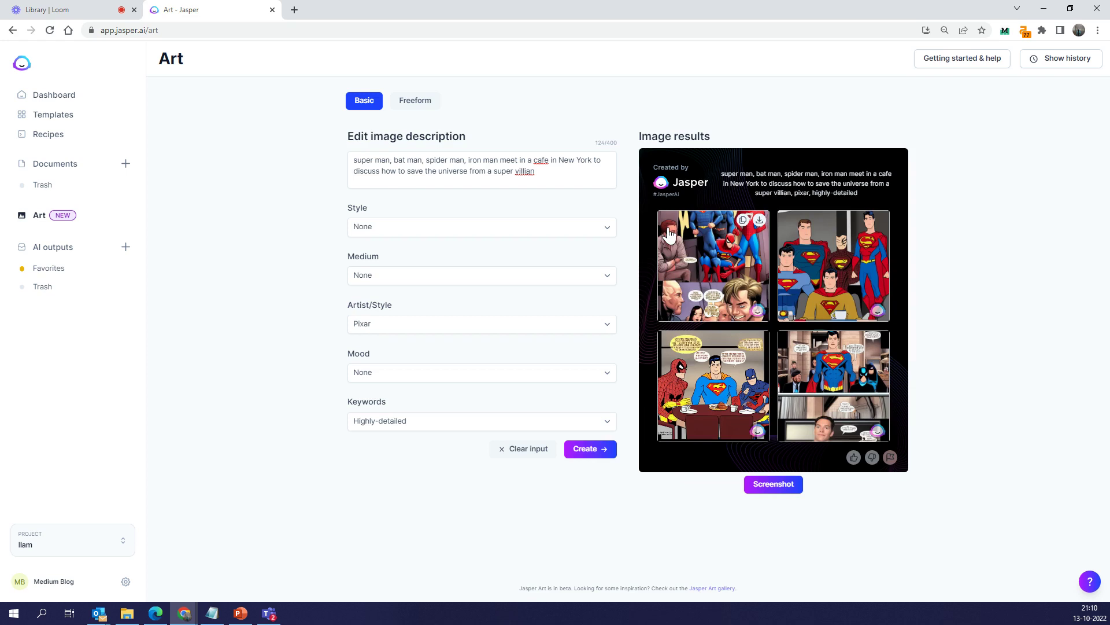
pyautogui.click(825, 425)
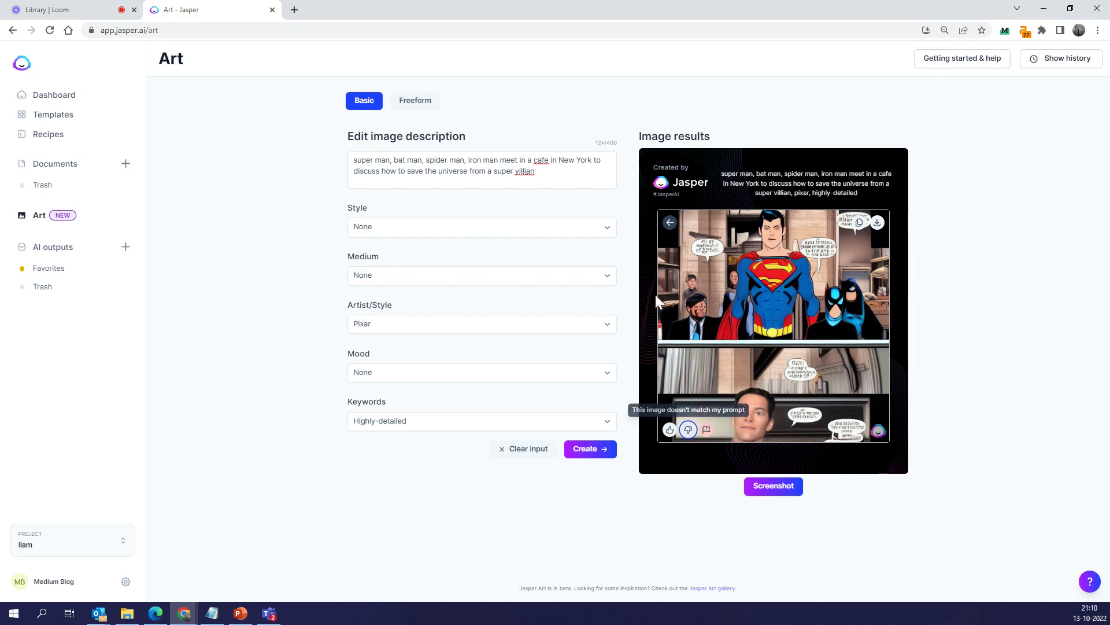
pyautogui.click(670, 222)
pyautogui.click(692, 370)
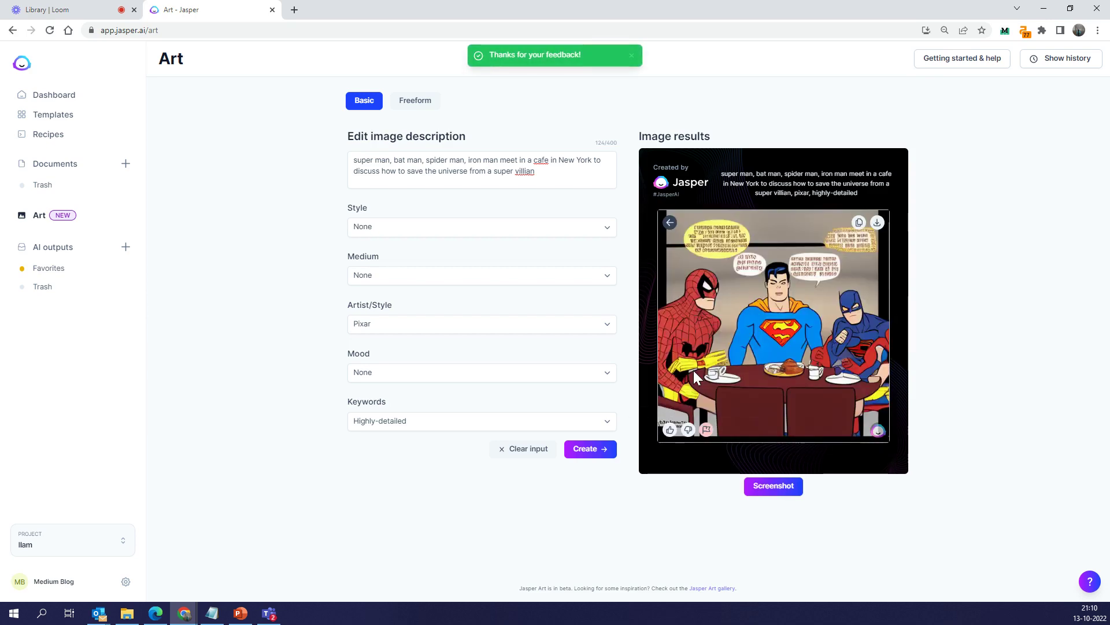
pyautogui.click(688, 429)
pyautogui.click(670, 223)
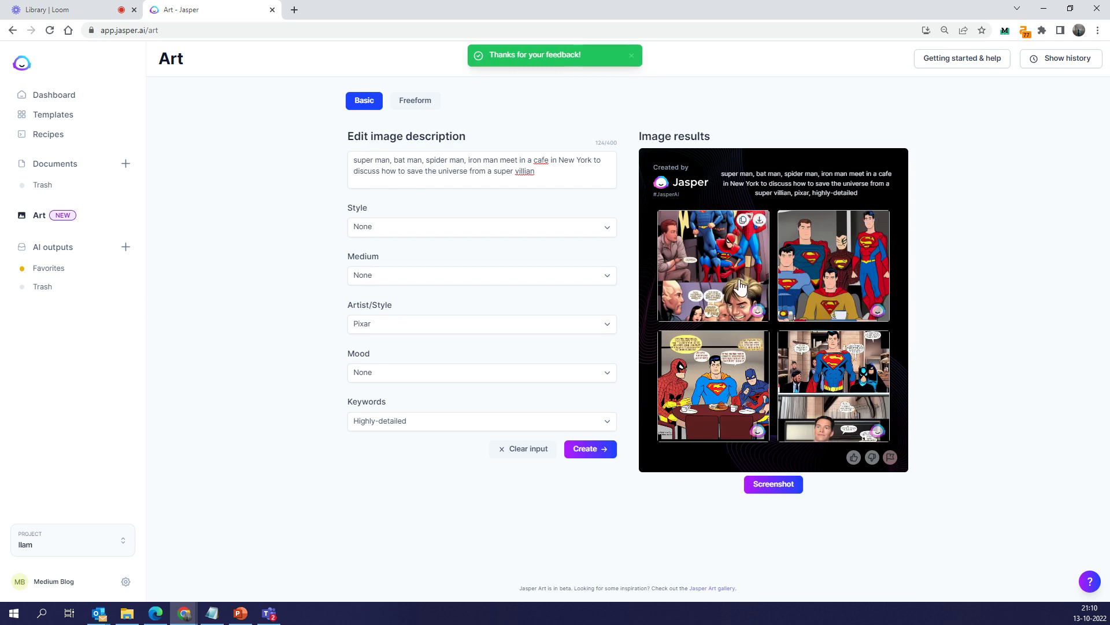
# Generate a fresh Pixar, highly-detailed set and flag it as not matching the prompt
pyautogui.click(597, 451)
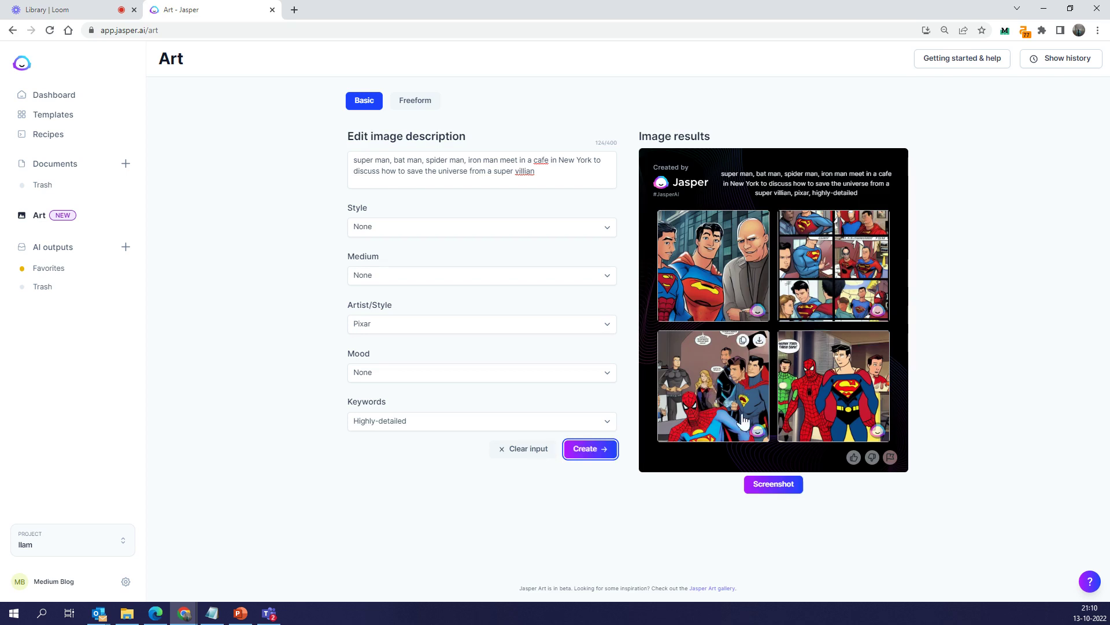
pyautogui.click(872, 458)
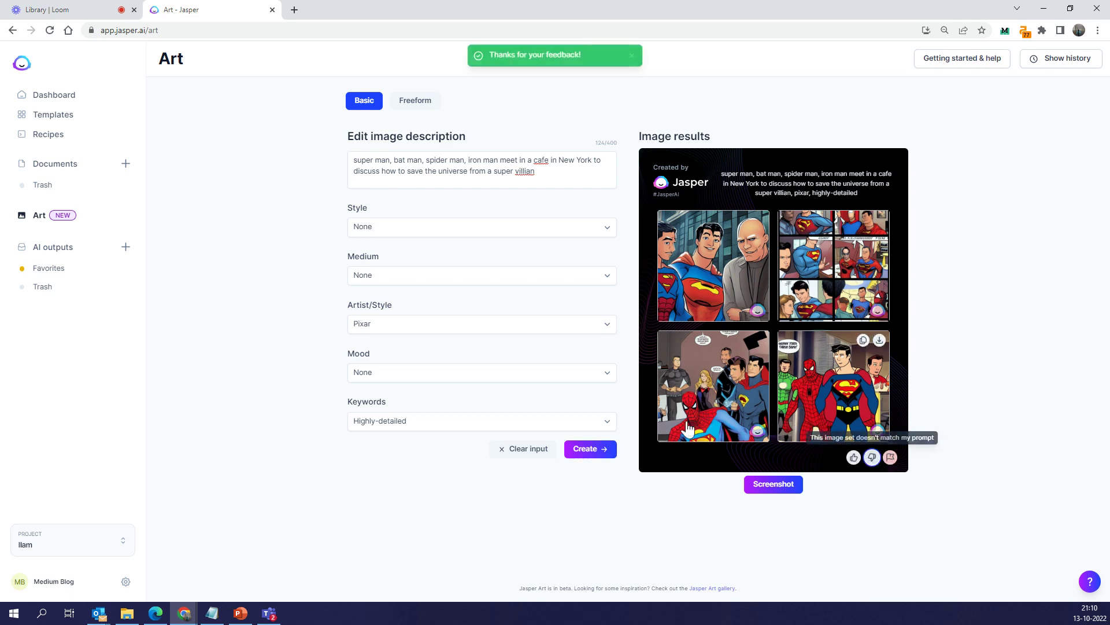
pyautogui.click(415, 324)
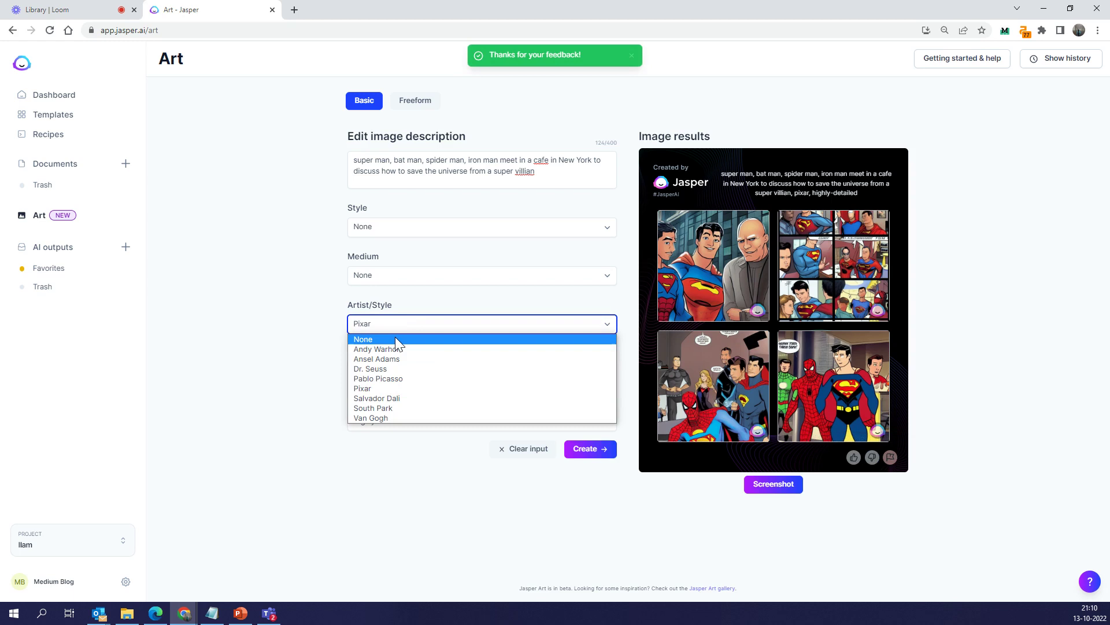
# Generate the superhero cafe images in South Park style
pyautogui.click(392, 418)
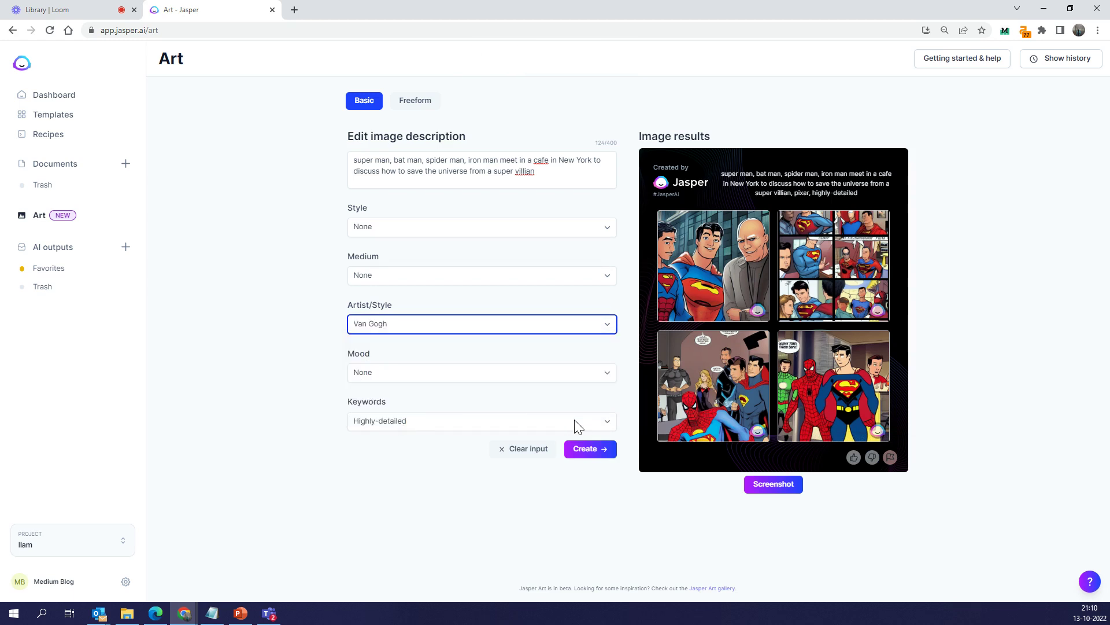
pyautogui.click(500, 325)
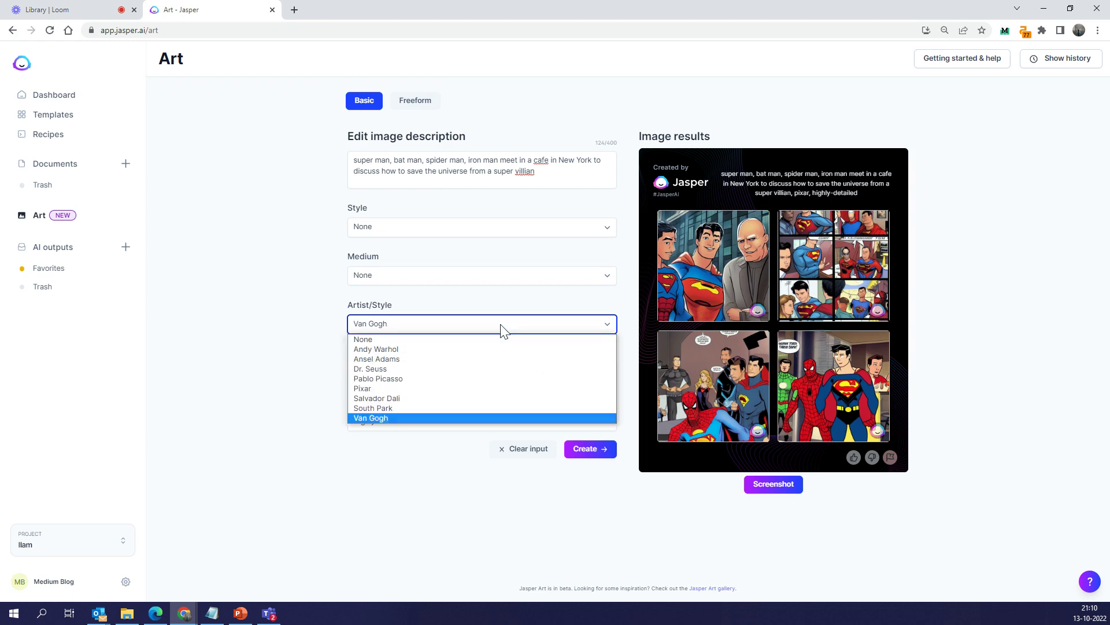
pyautogui.click(394, 407)
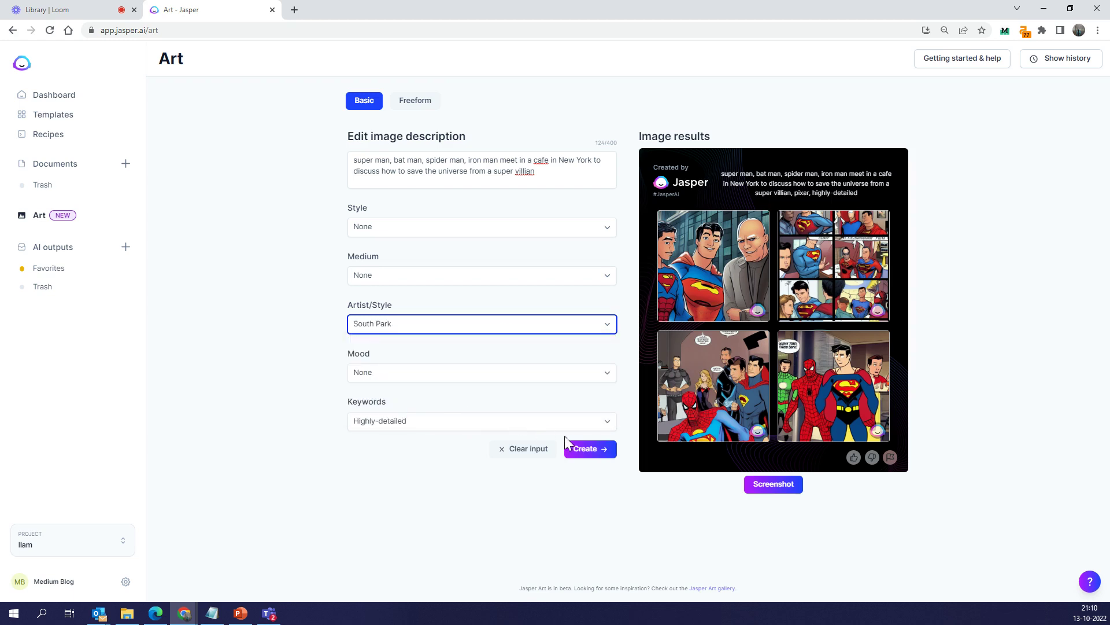
pyautogui.click(585, 449)
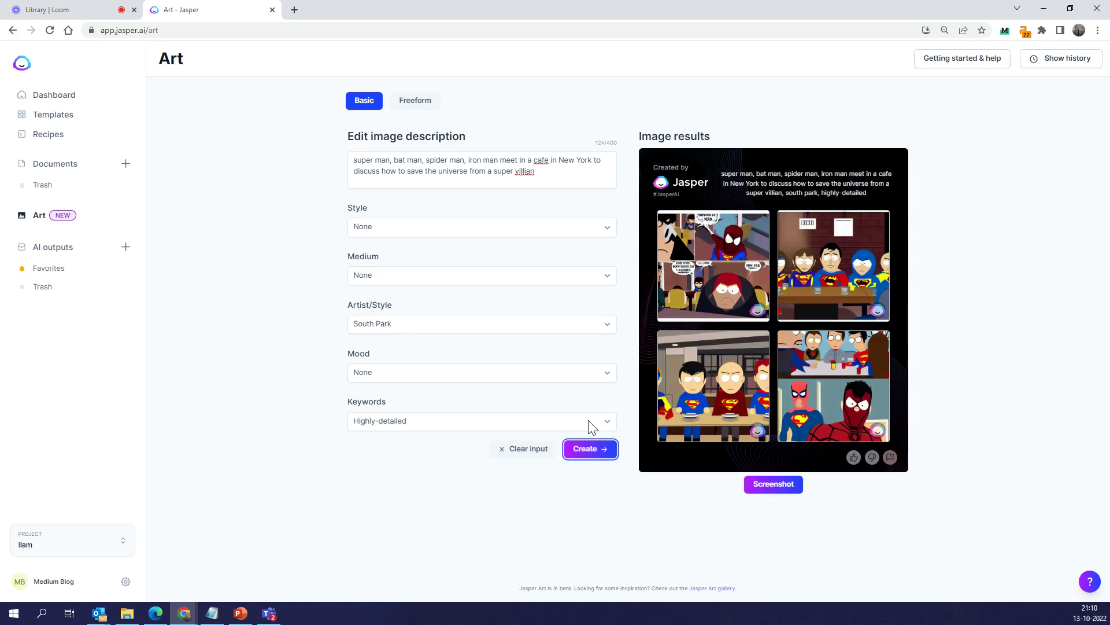
# Regenerate the images in Andy Warhol style
pyautogui.click(428, 322)
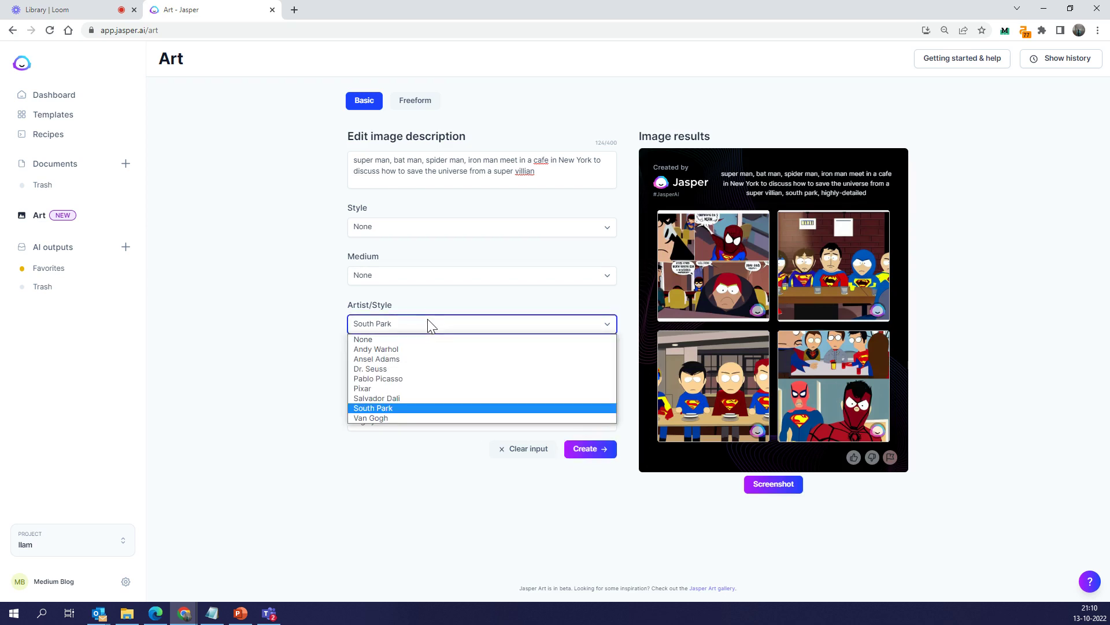
pyautogui.click(410, 351)
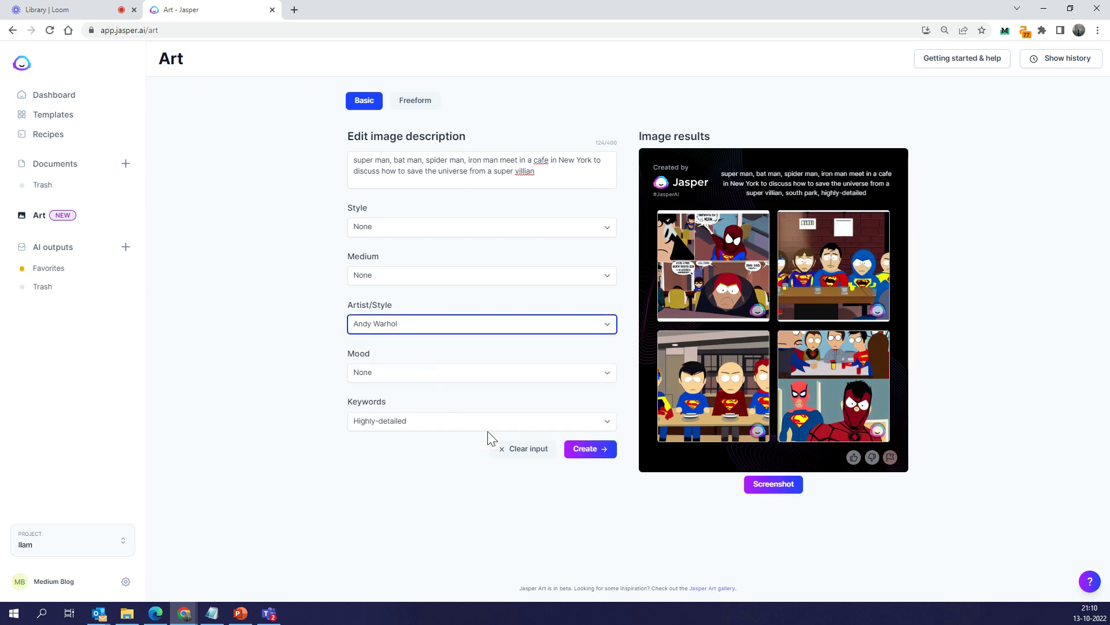
pyautogui.click(595, 449)
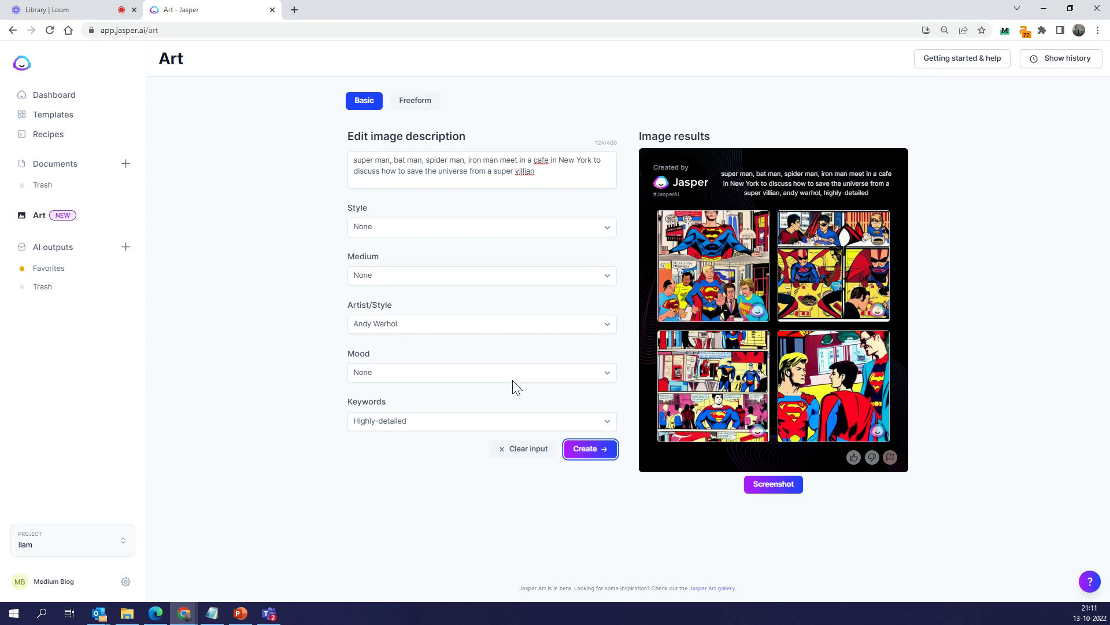
# Generate the superhero cafe images in Ansel Adams style
pyautogui.click(455, 327)
pyautogui.click(408, 361)
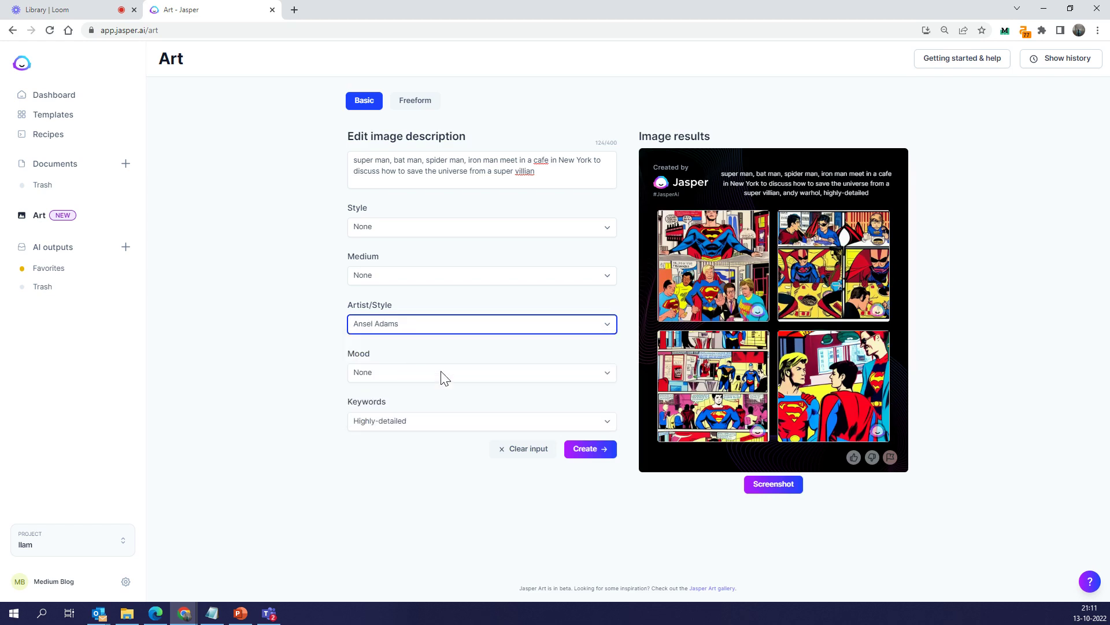
pyautogui.click(601, 451)
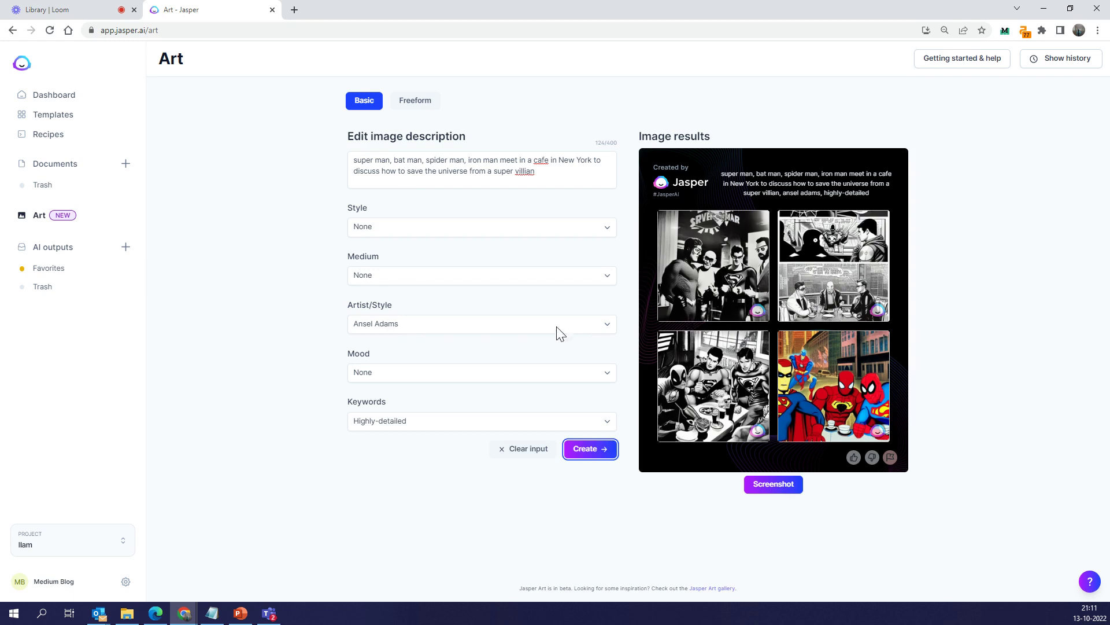
# Regenerate the images in Dr. Seuss style
pyautogui.click(435, 323)
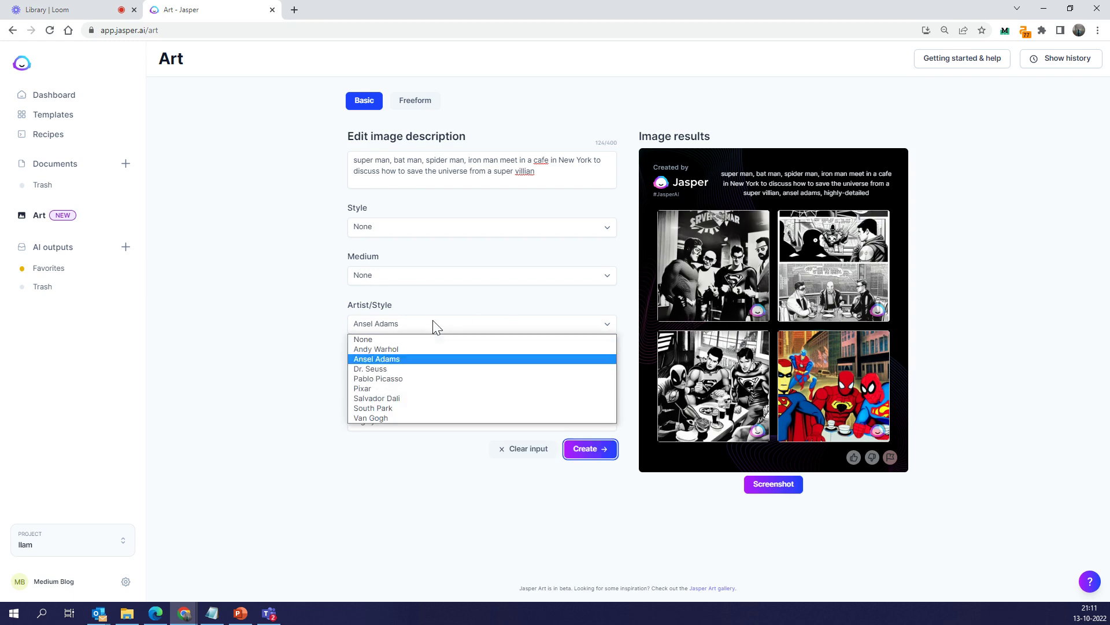
pyautogui.click(398, 369)
pyautogui.click(577, 450)
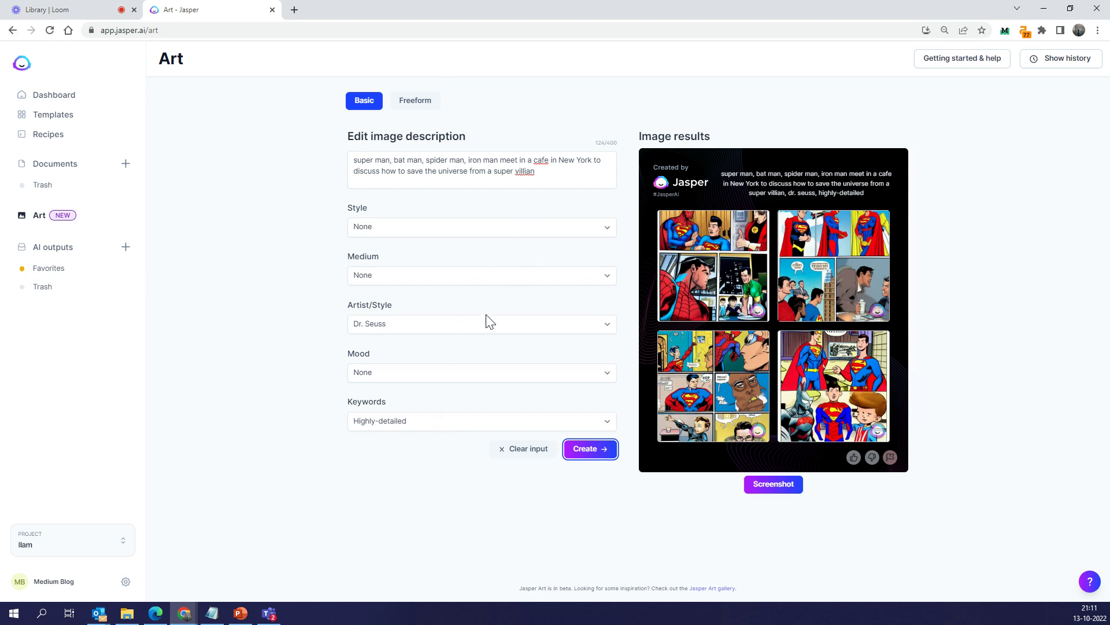
# Append 'Thanos in the background' to the description and generate images
pyautogui.click(557, 172)
pyautogui.write('Tha')
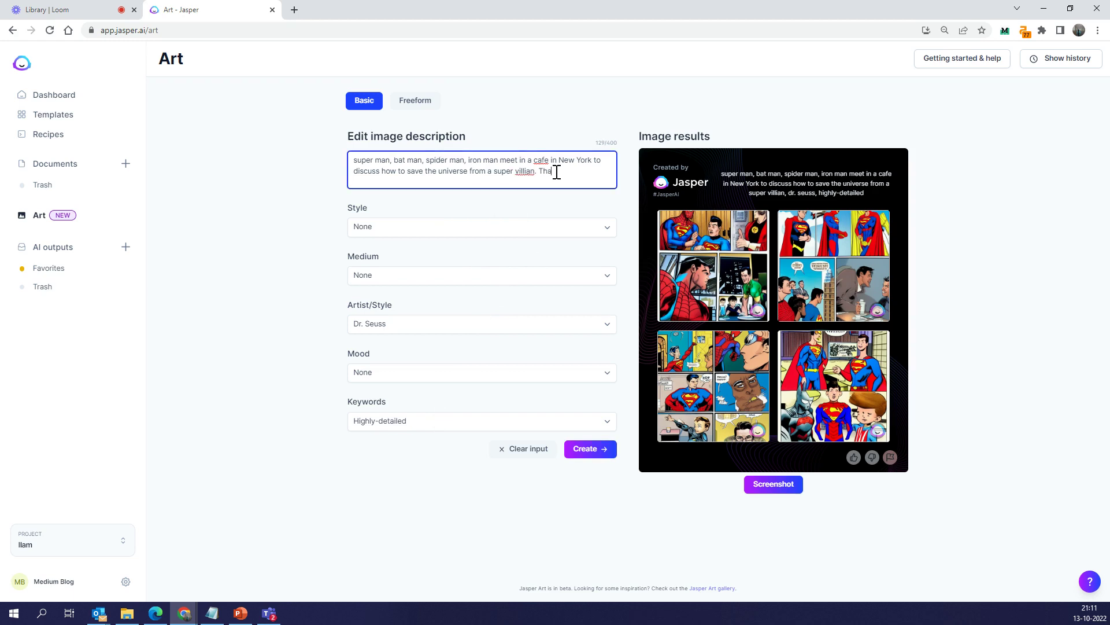
pyautogui.write('nos in th ebackground')
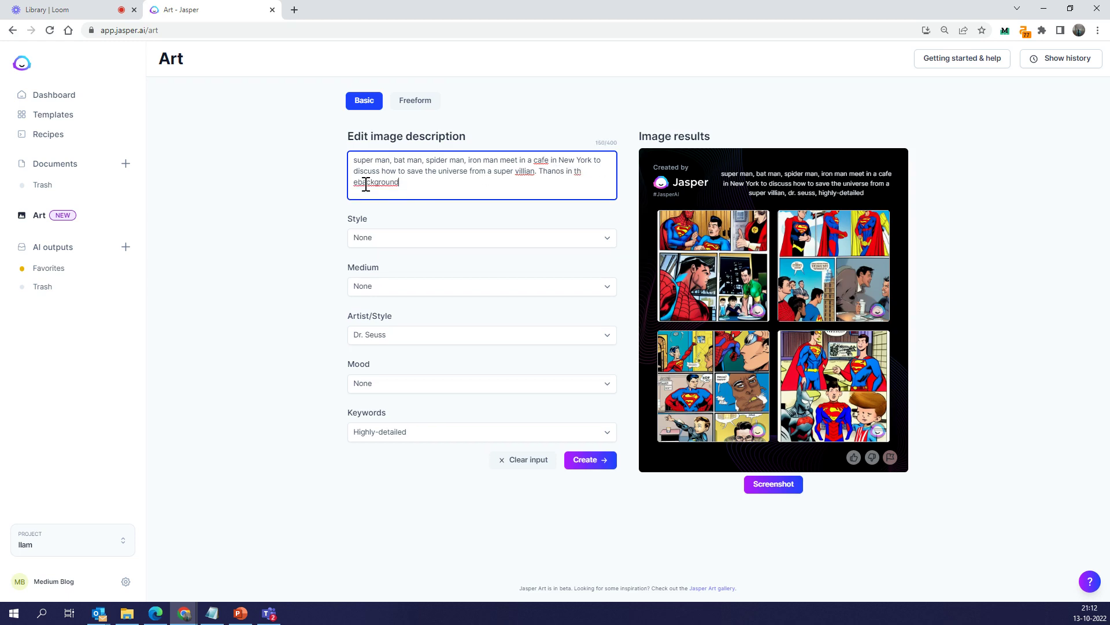
pyautogui.press('BackSpace')
pyautogui.press('BackSpace')
pyautogui.write('e')
pyautogui.click(586, 460)
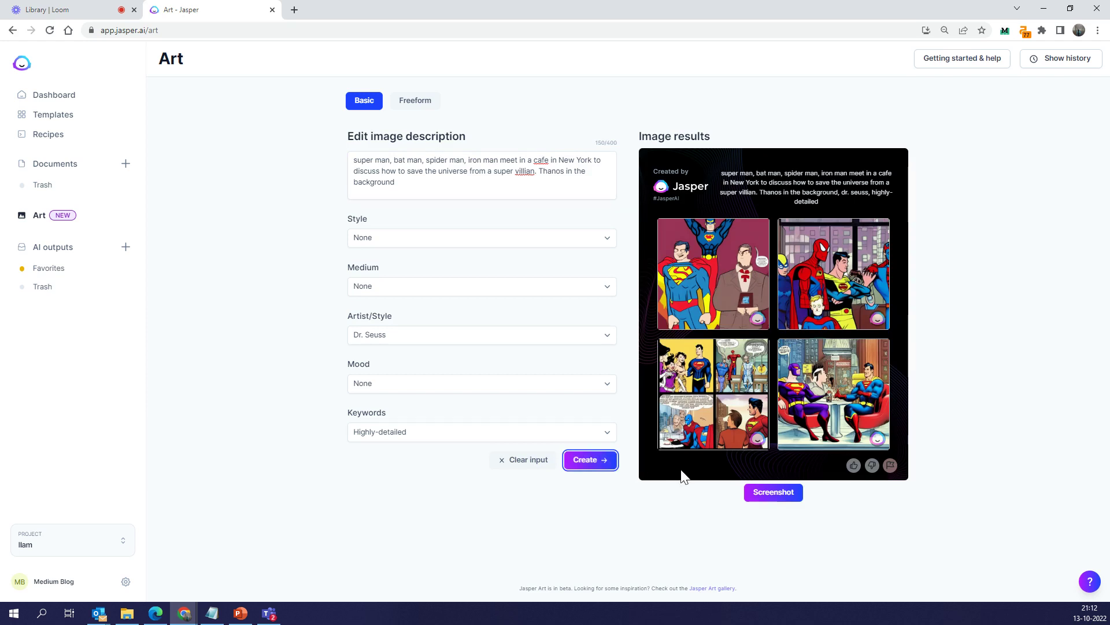
# Reset the Artist/Style to None and regenerate the images
pyautogui.click(429, 335)
pyautogui.click(411, 350)
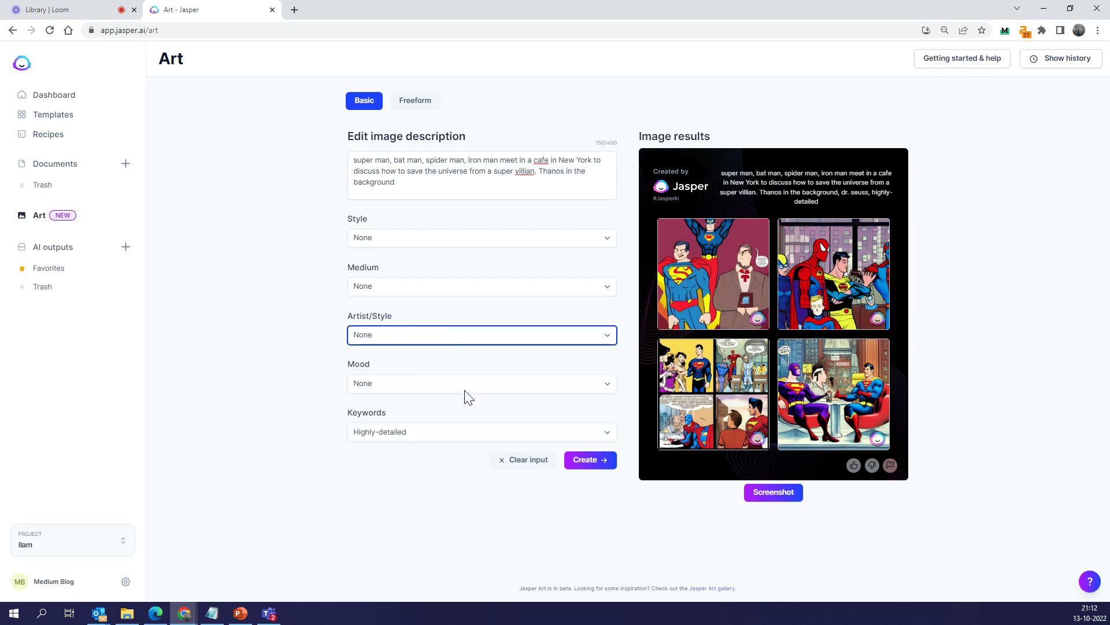
pyautogui.click(592, 460)
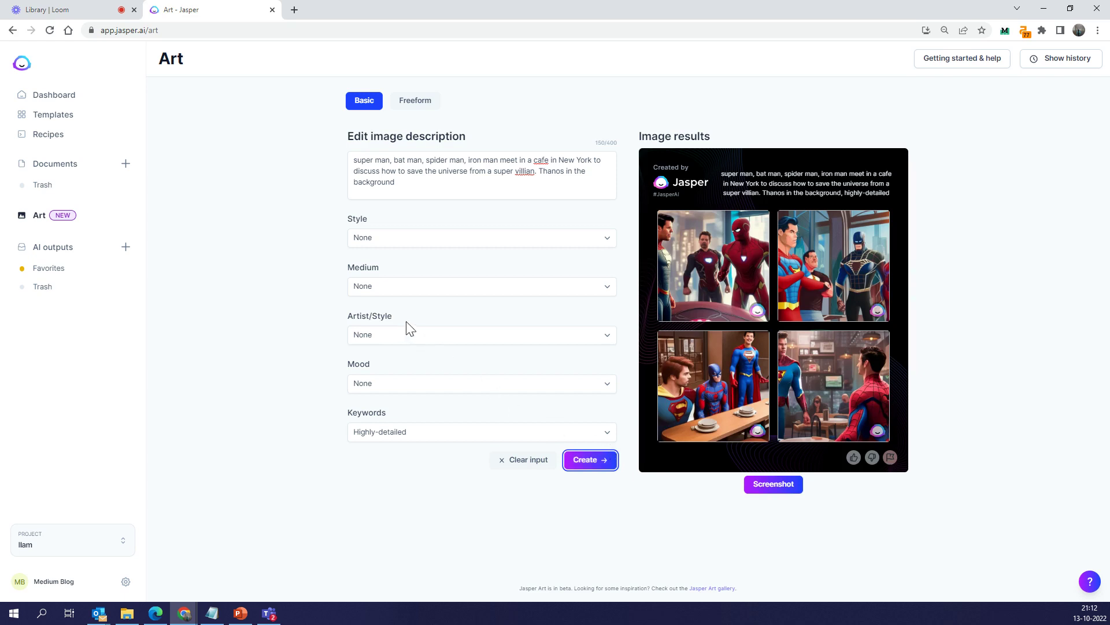
# Clear the Highly-detailed keyword to None and generate a new set
pyautogui.click(411, 433)
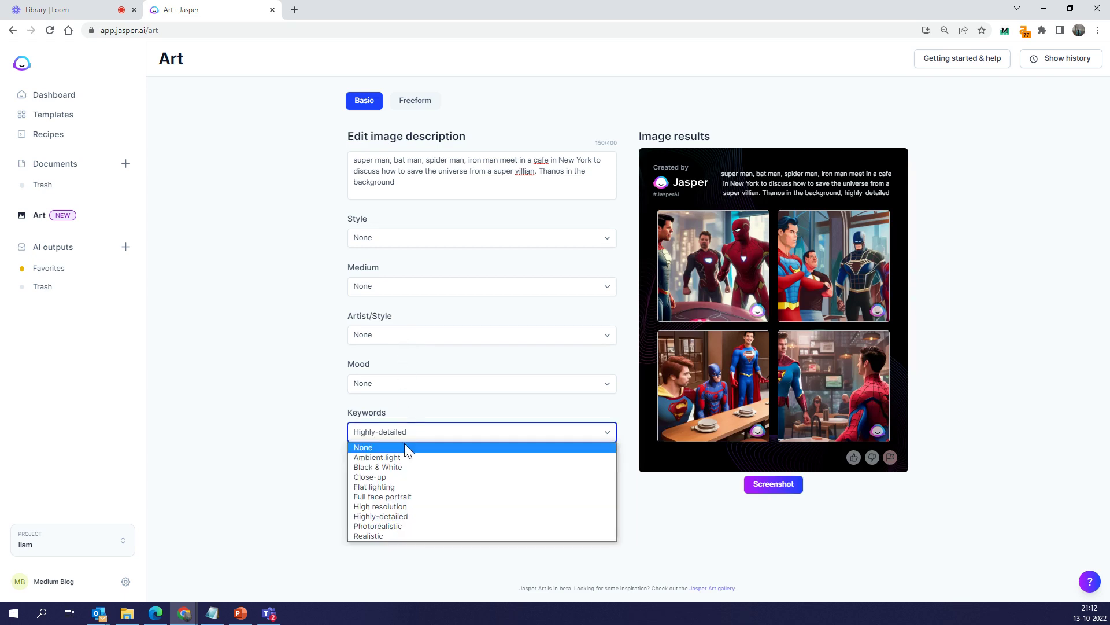
pyautogui.click(408, 450)
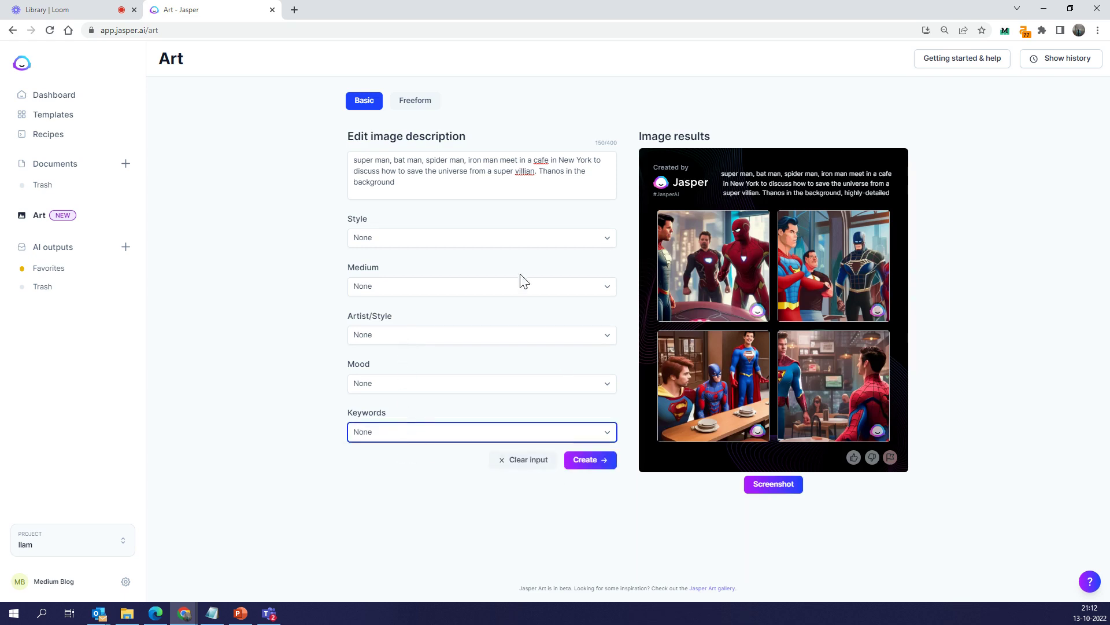
pyautogui.click(581, 466)
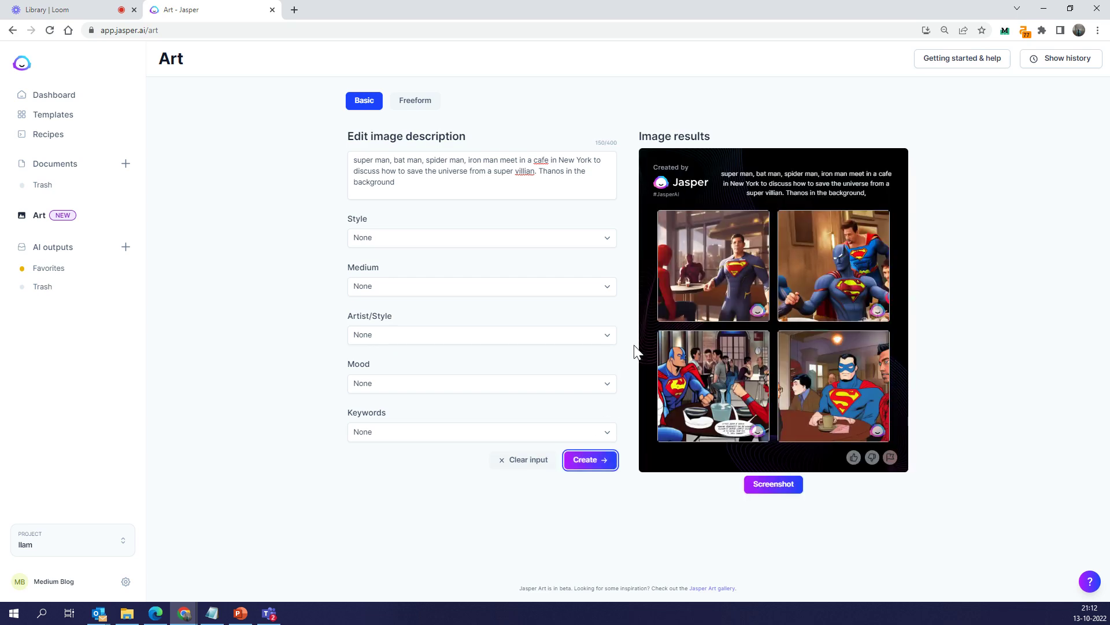
# Delete 'Thanos in the background' from the description and regenerate the images
pyautogui.moveTo(537, 170); pyautogui.dragTo(550, 191)
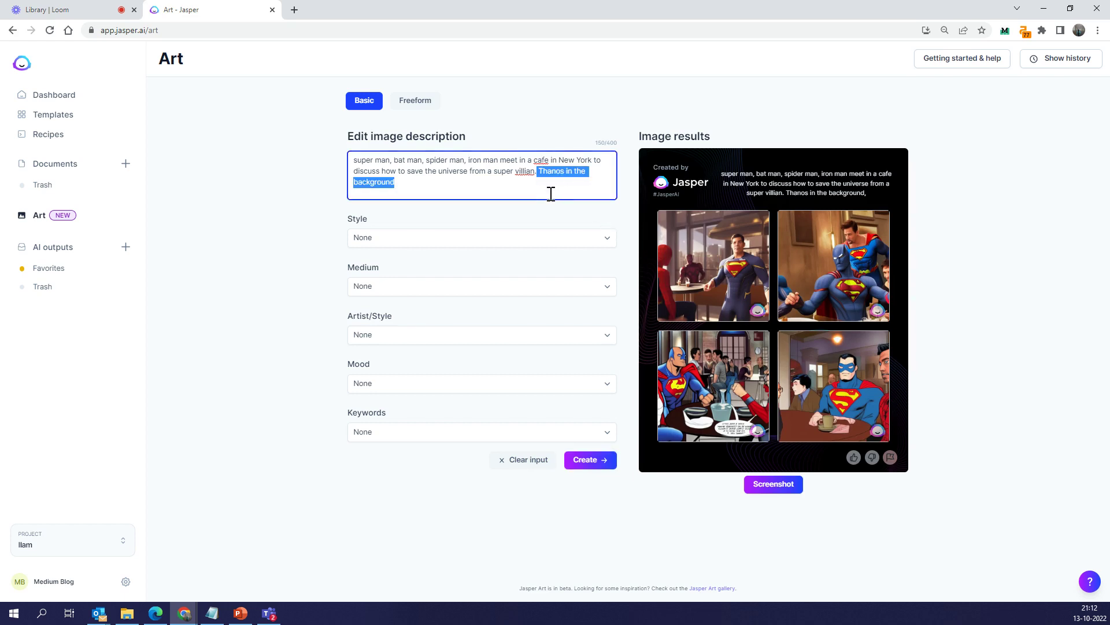
pyautogui.press('BackSpace')
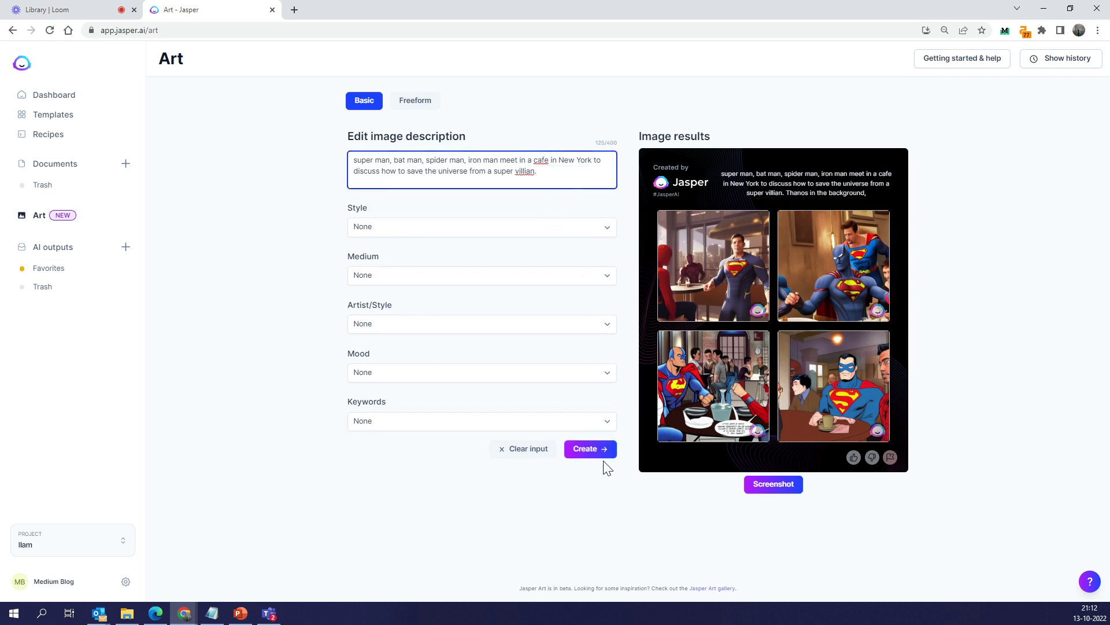
pyautogui.click(599, 460)
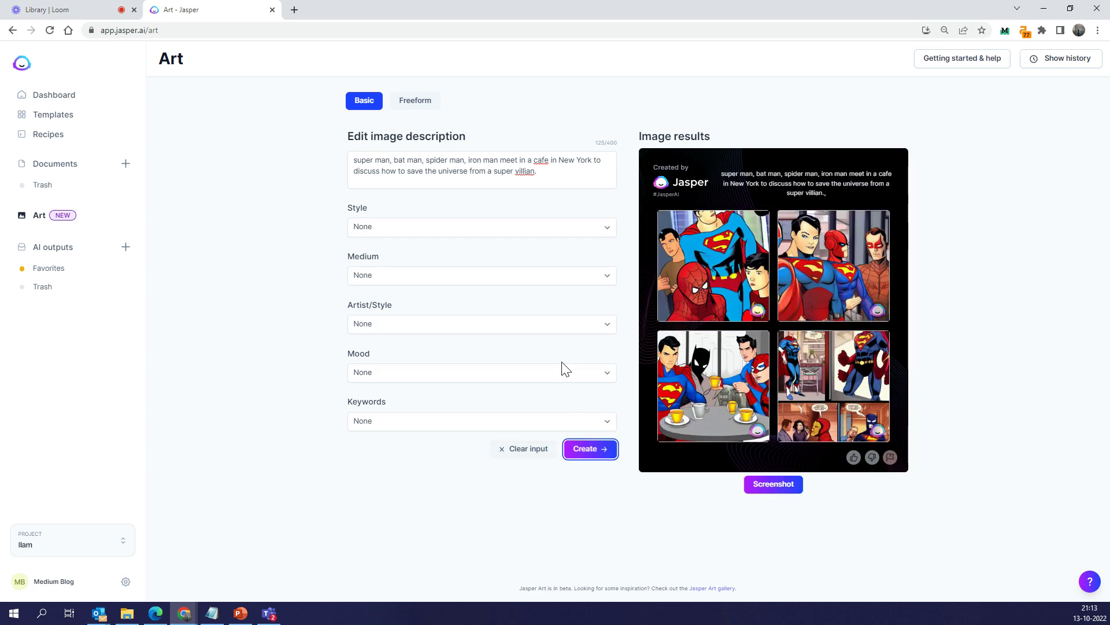
pyautogui.moveTo(763, 373)
# Replace the superhero description with a prompt about artificial intelligence taking over cooking, and generate images
pyautogui.moveTo(540, 173); pyautogui.dragTo(341, 155)
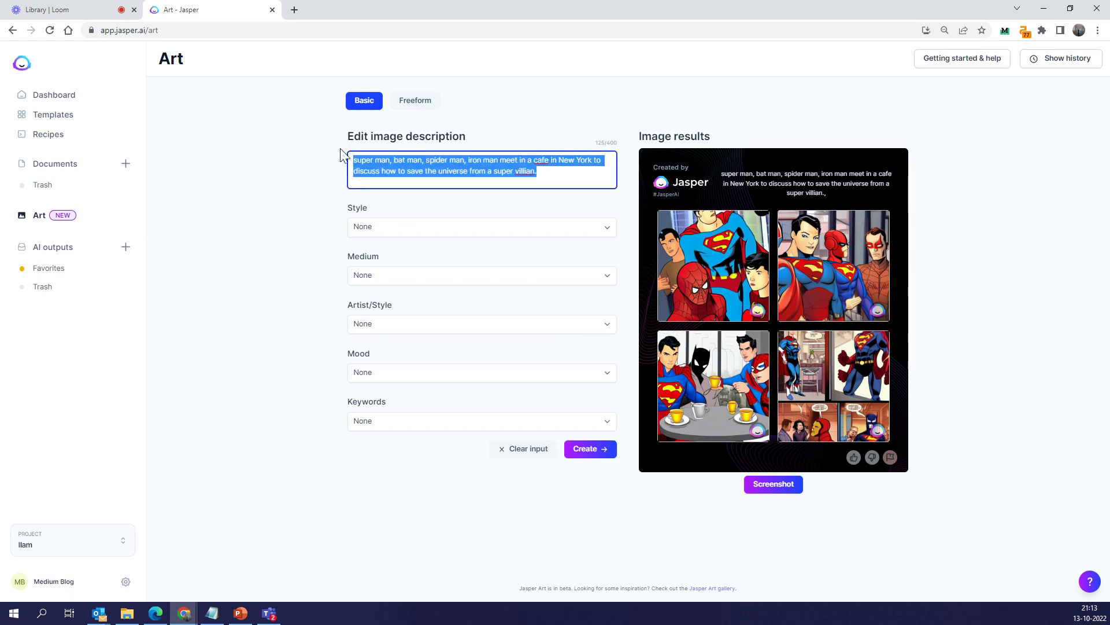
pyautogui.write('a')
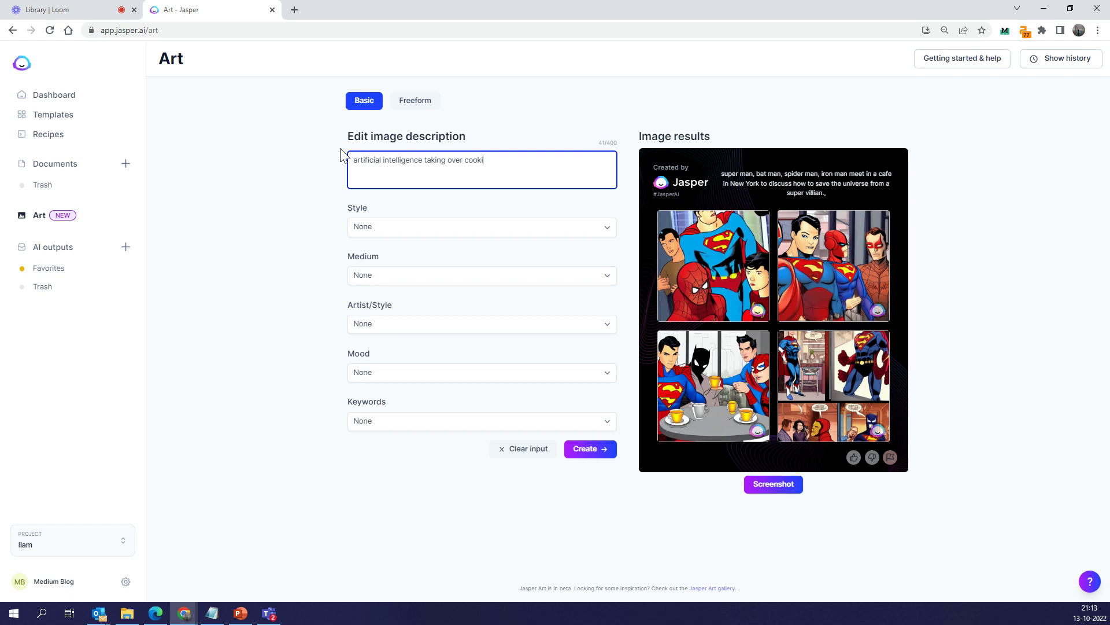
pyautogui.write('ng from a human')
pyautogui.tripleClick(423, 163)
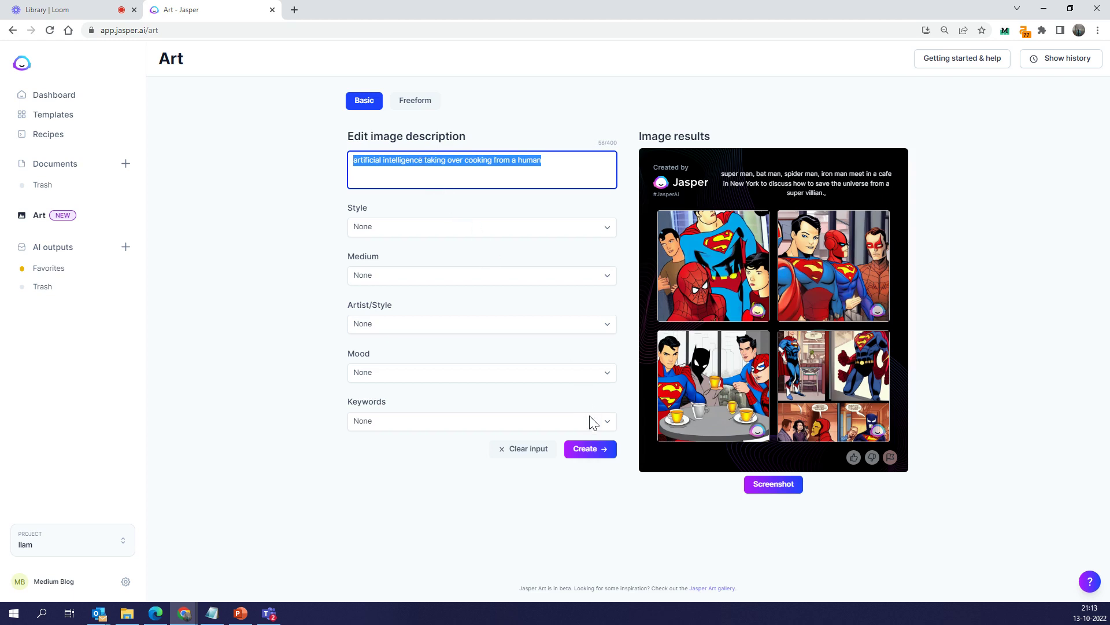
pyautogui.click(588, 449)
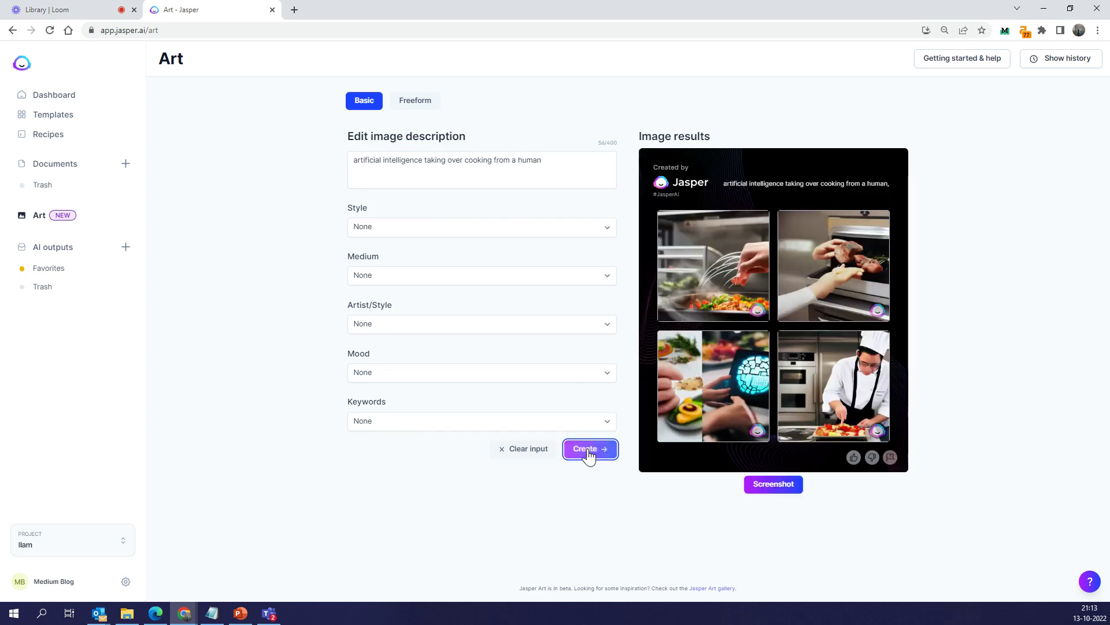
pyautogui.moveTo(727, 299)
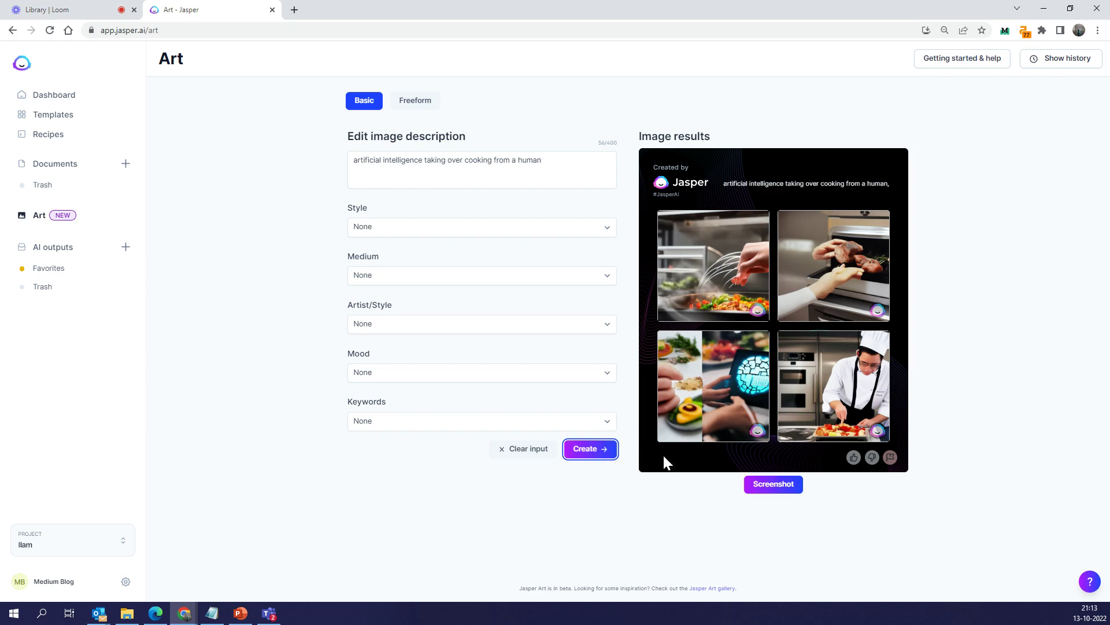
# Change the prompt to 'A robot taking over cooking from a human' and generate
pyautogui.click(427, 163)
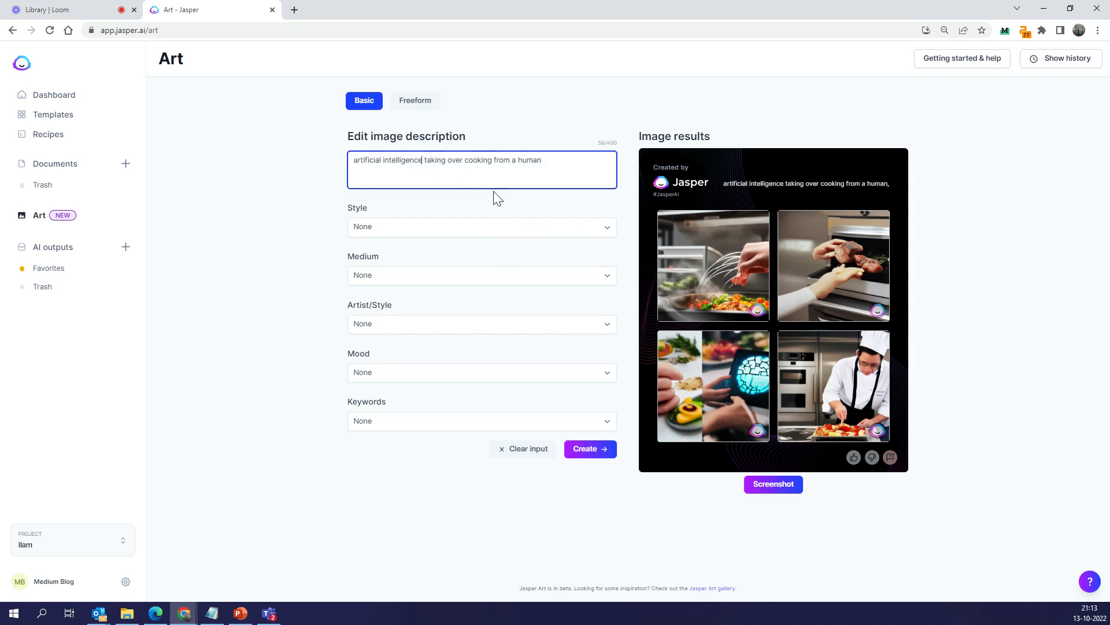
pyautogui.hotkey('shift', 'Home')
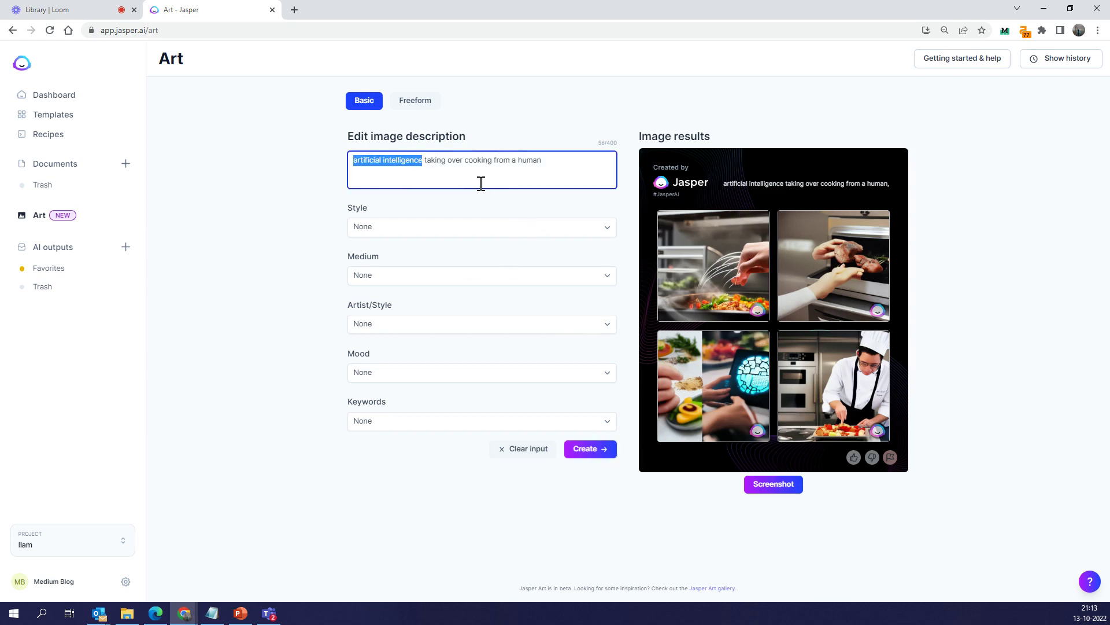
pyautogui.write('A robot')
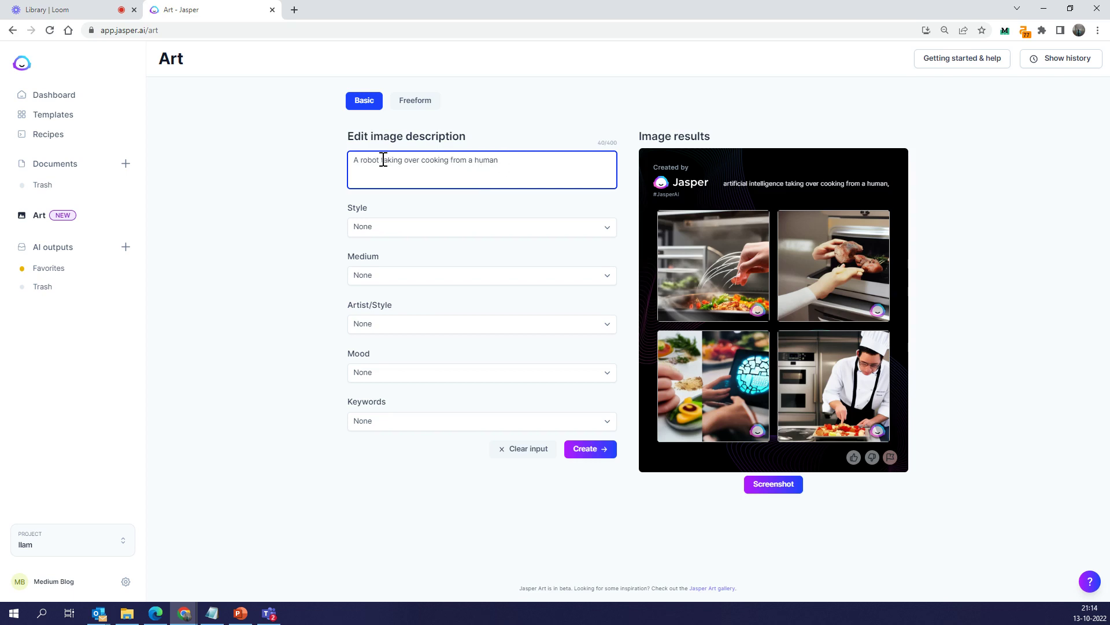
pyautogui.click(578, 447)
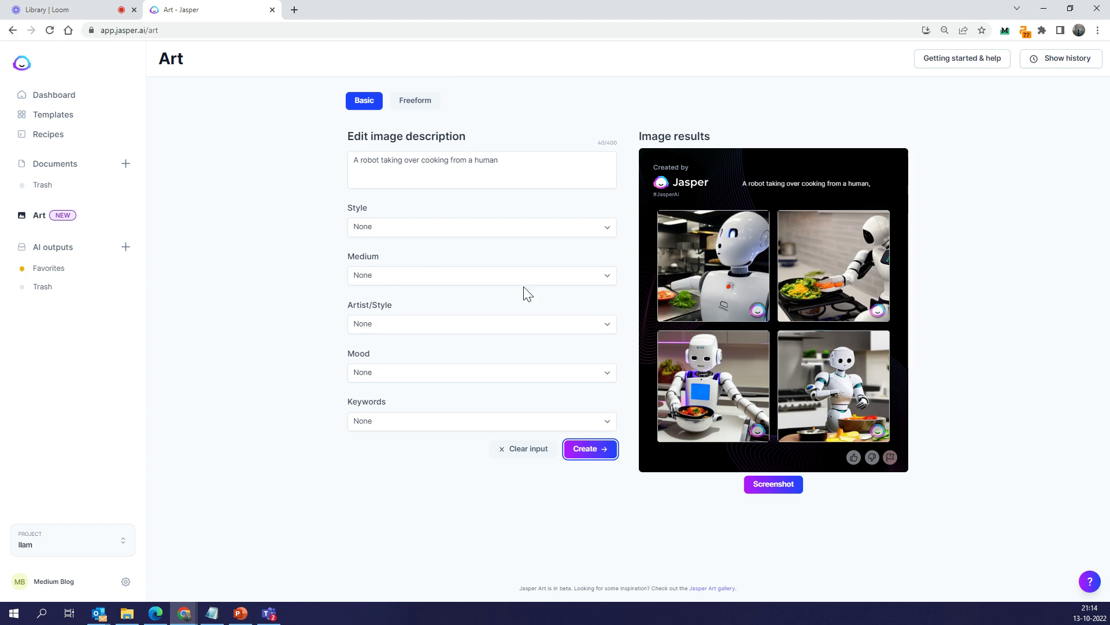
# Rate the robot set as good and view the bowl and pan images enlarged
pyautogui.moveTo(762, 388)
pyautogui.click(854, 458)
pyautogui.moveTo(712, 324)
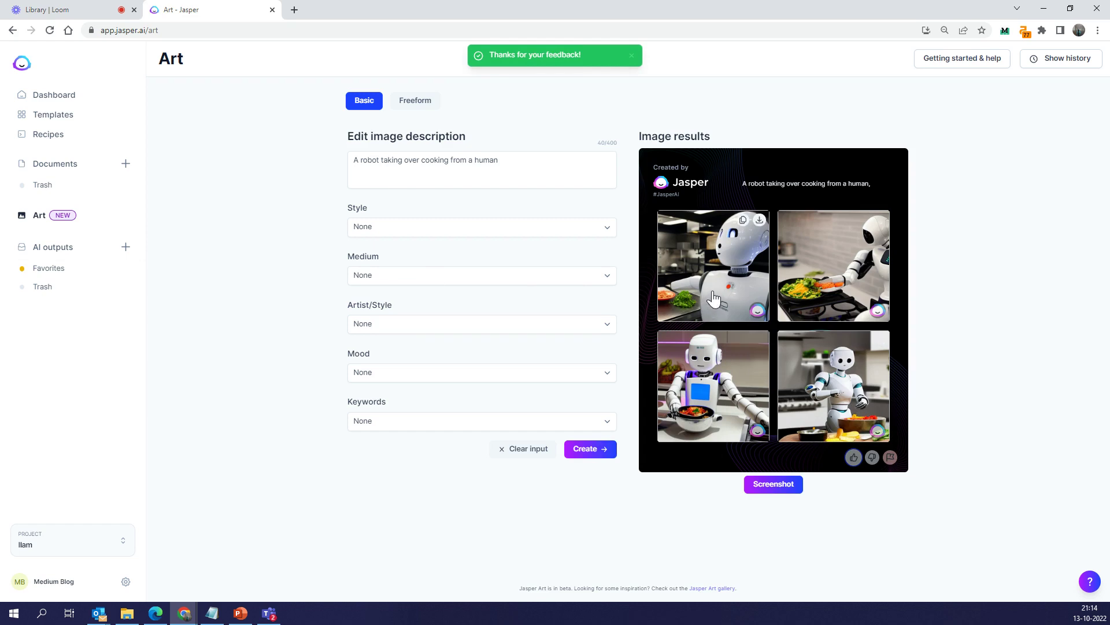
pyautogui.moveTo(855, 367)
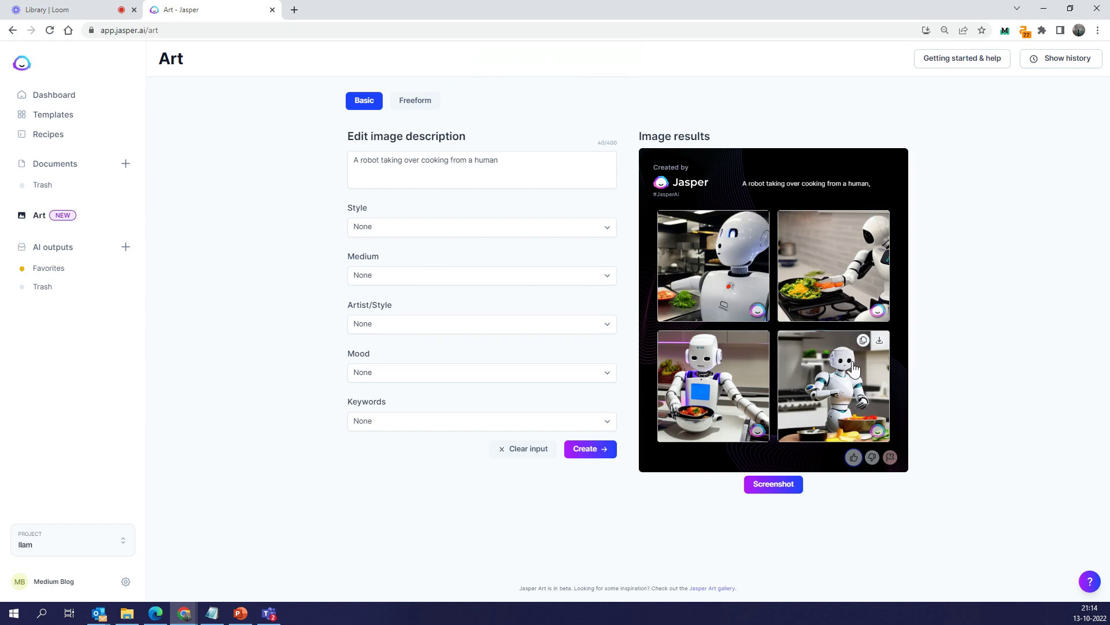
pyautogui.click(727, 375)
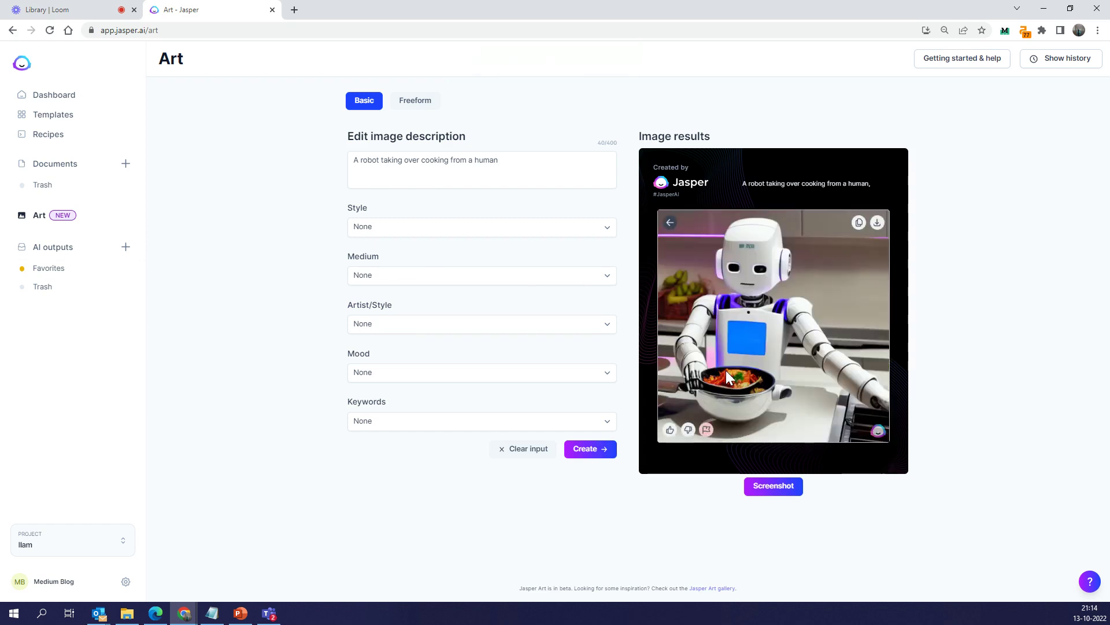
pyautogui.click(665, 224)
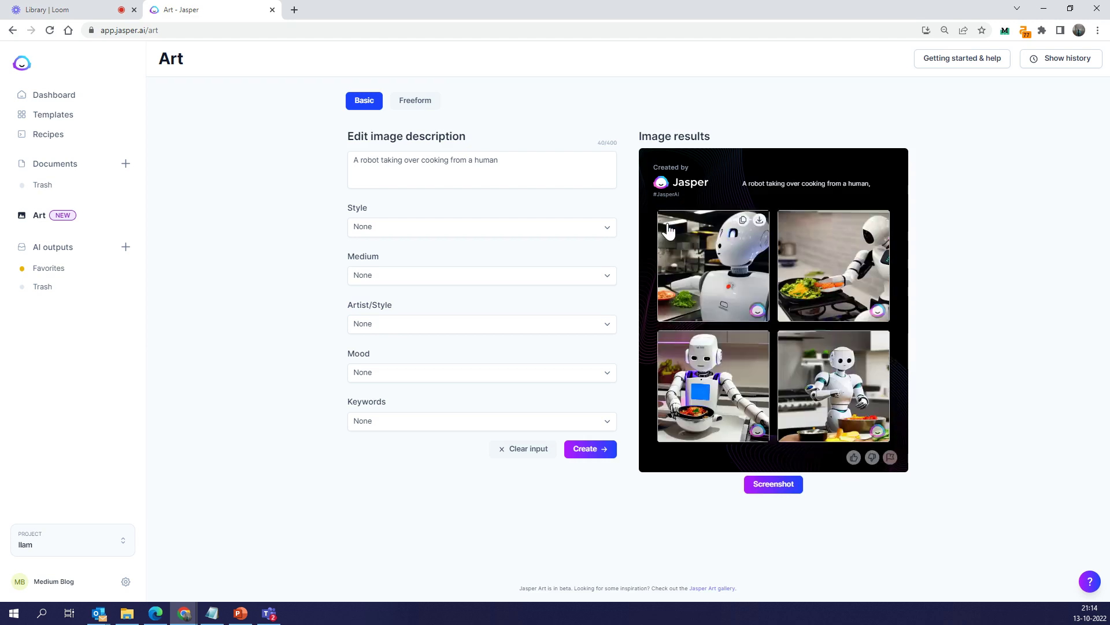
pyautogui.click(843, 229)
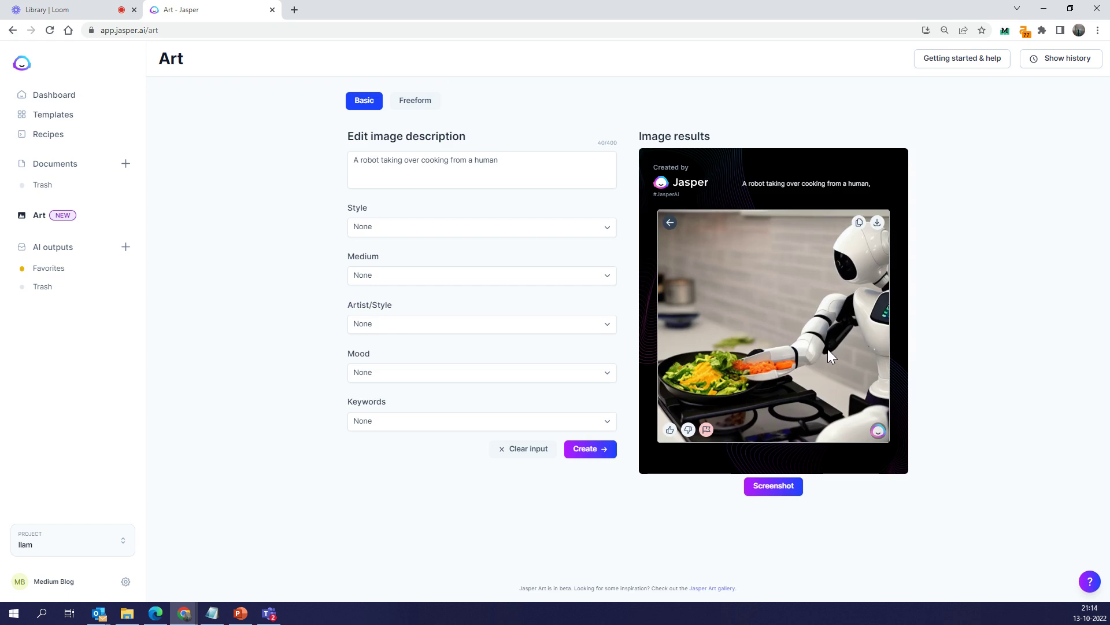
pyautogui.click(669, 222)
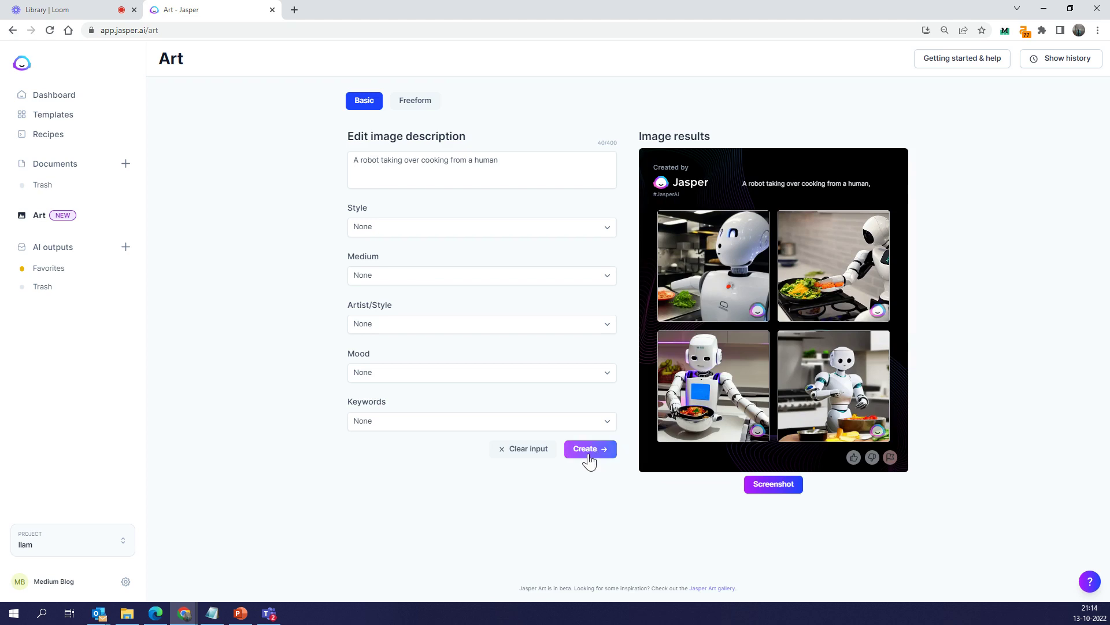
# Rate the set good again, generate a fresh set, mark it poor, and regenerate
pyautogui.click(854, 457)
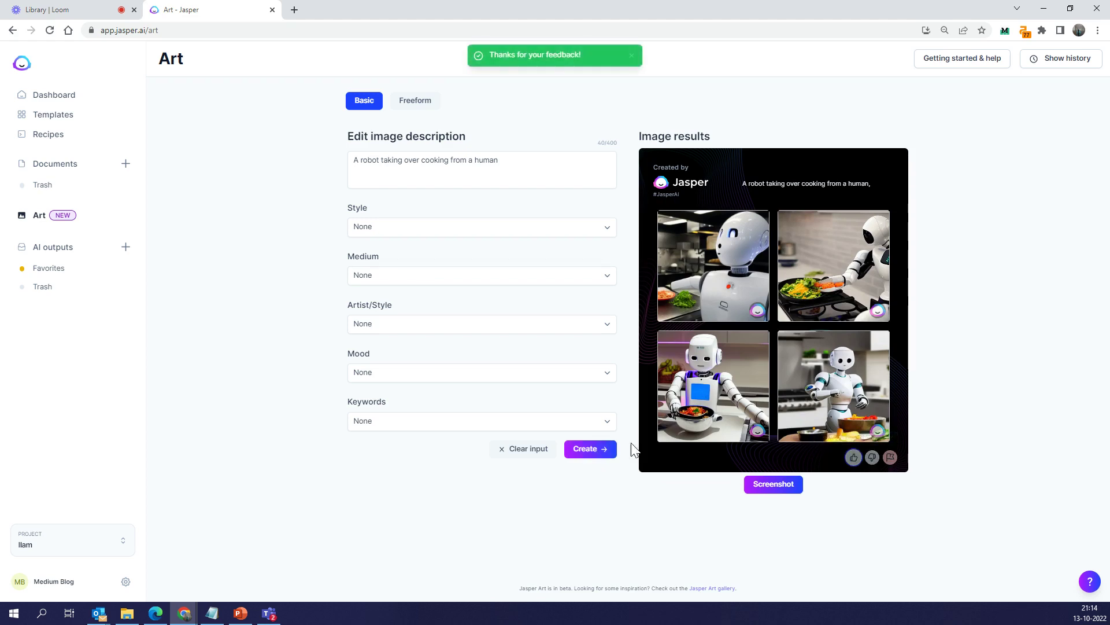
pyautogui.click(595, 448)
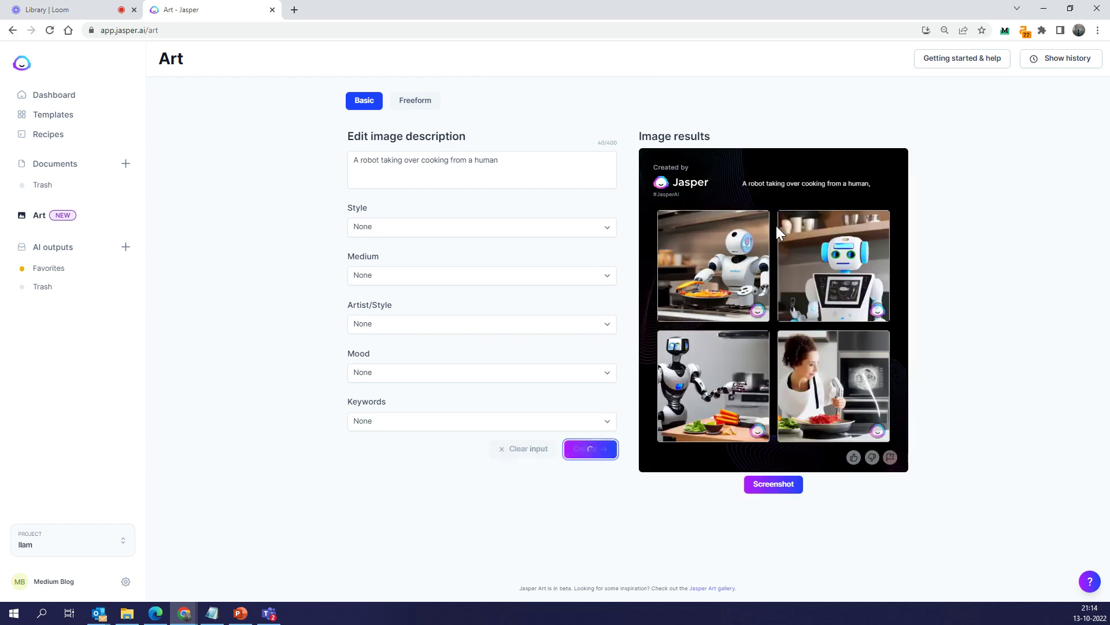
pyautogui.moveTo(709, 429)
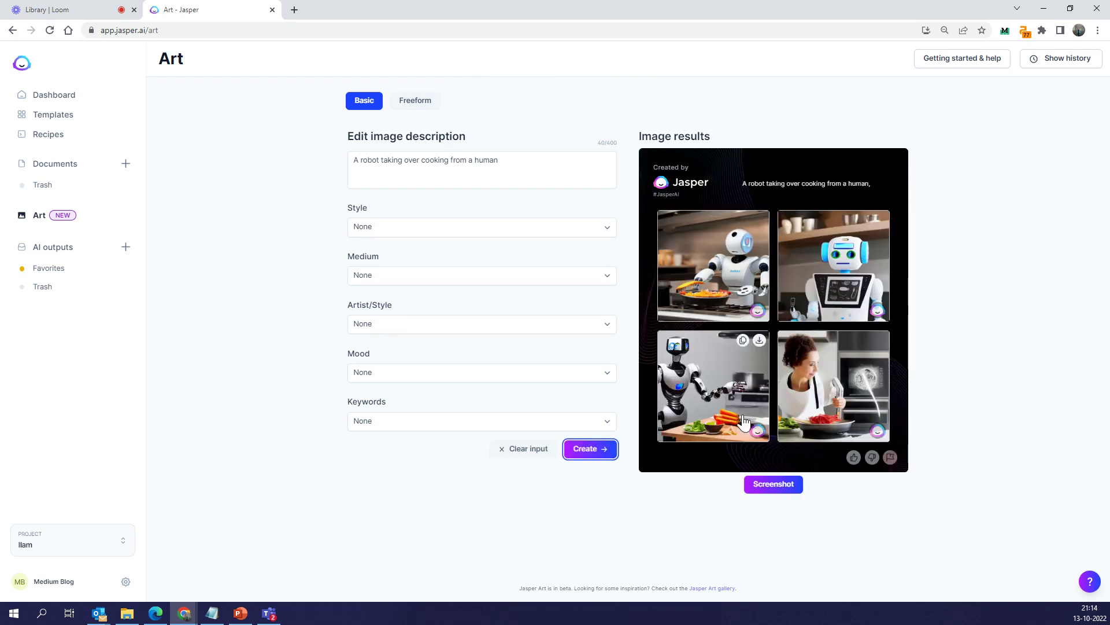
pyautogui.moveTo(847, 388)
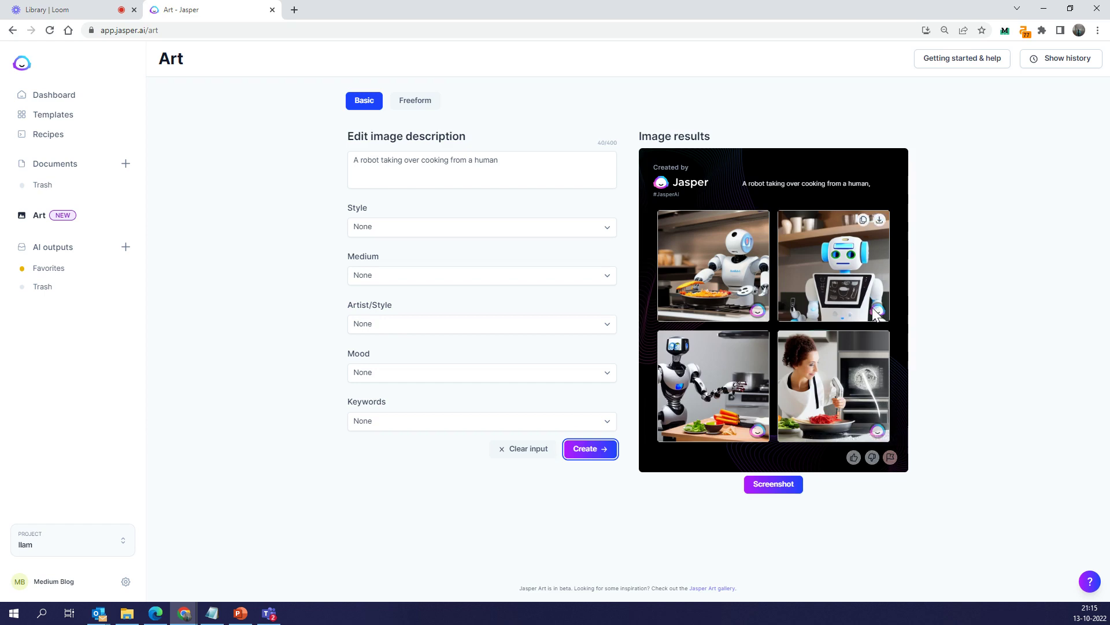
pyautogui.click(872, 458)
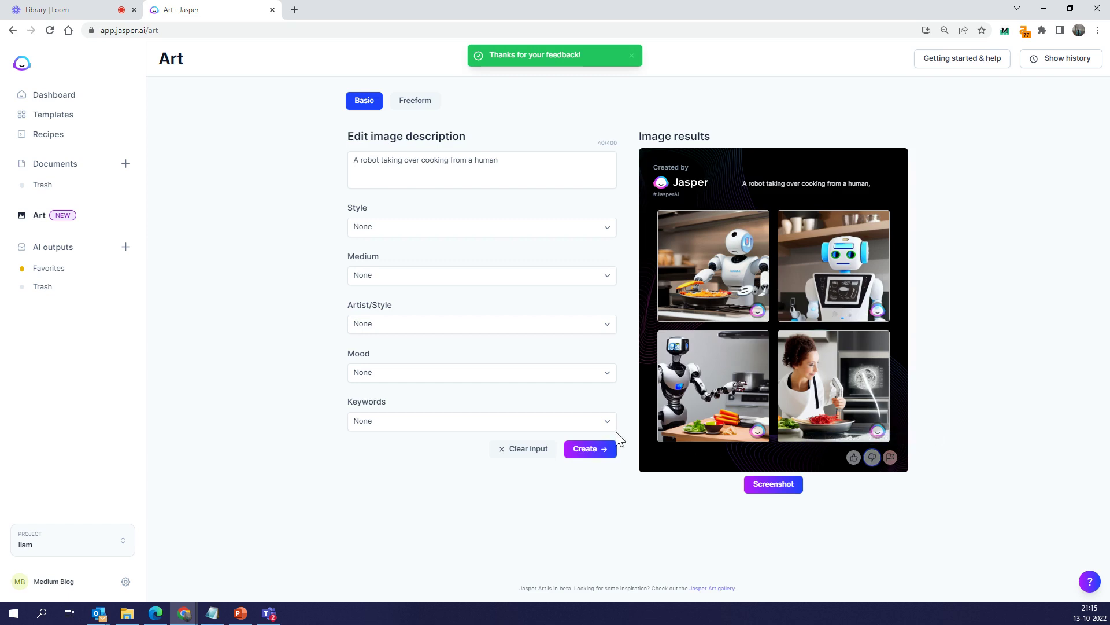
pyautogui.click(601, 449)
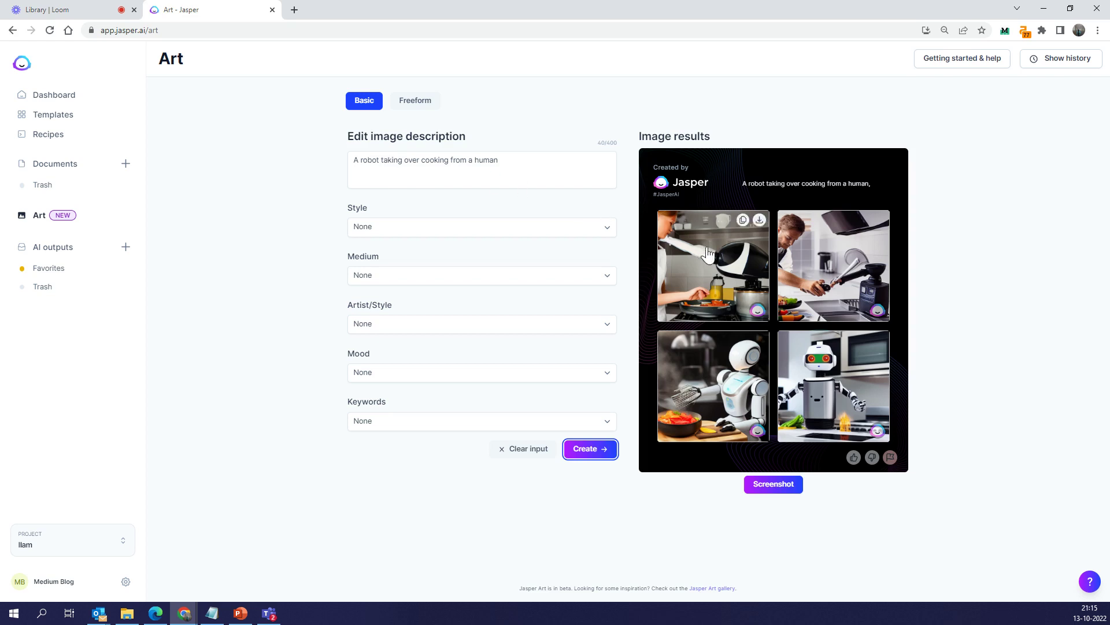
# Rate the newest robot-cooking set as good and open the generation history panel
pyautogui.moveTo(870, 272)
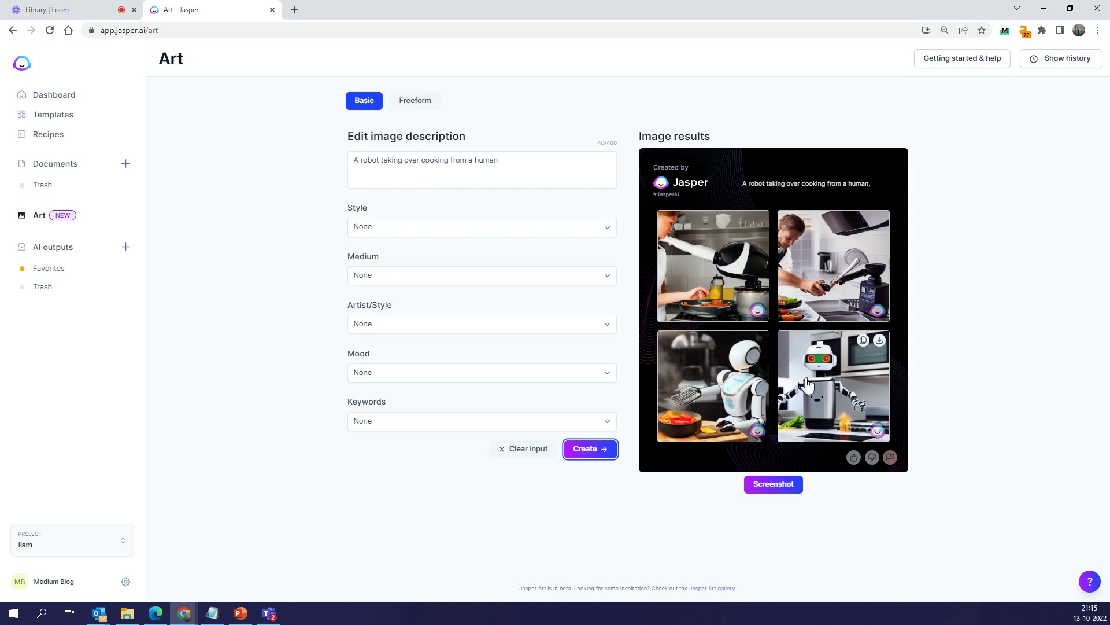
pyautogui.click(854, 457)
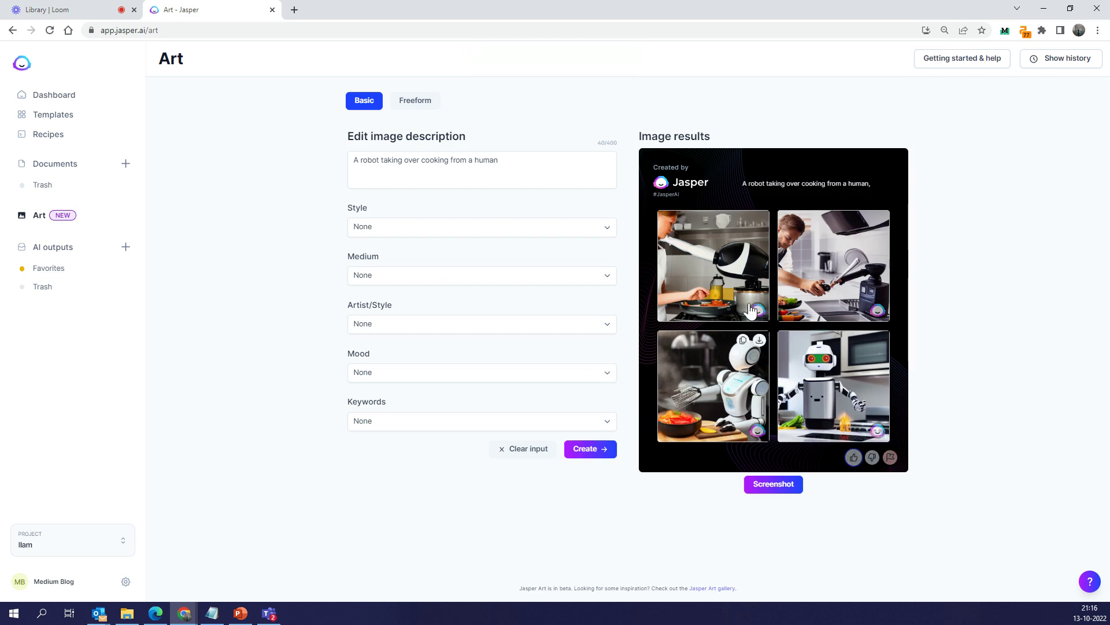
pyautogui.click(1083, 68)
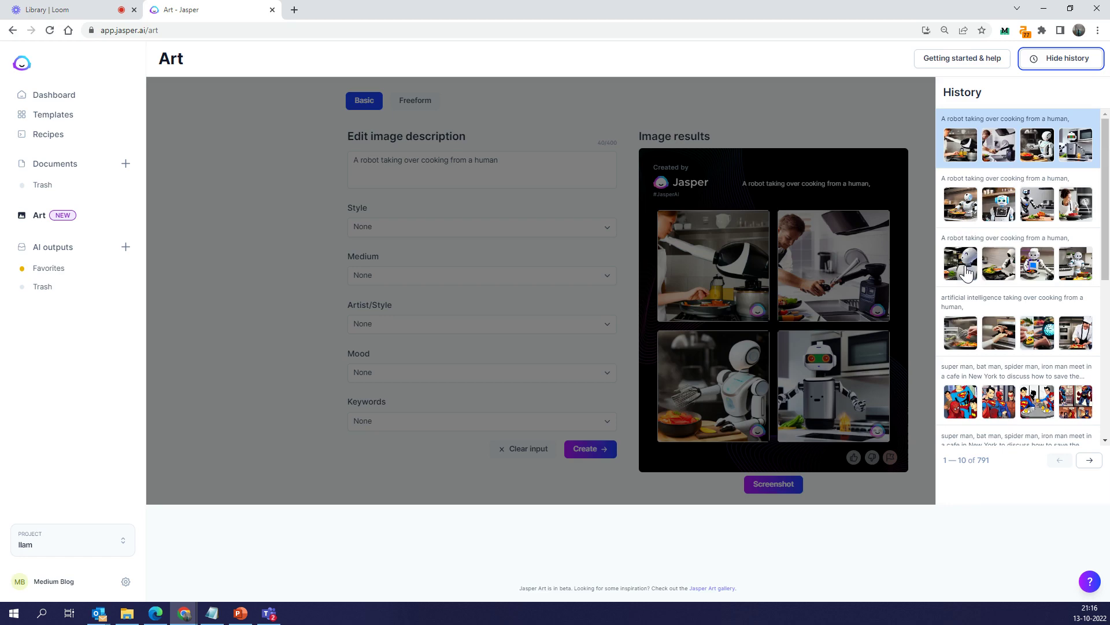
# Restore the earliest robot-cooking set from history, enlarge the robot-with-bowl image, then go to Documents
pyautogui.click(1025, 267)
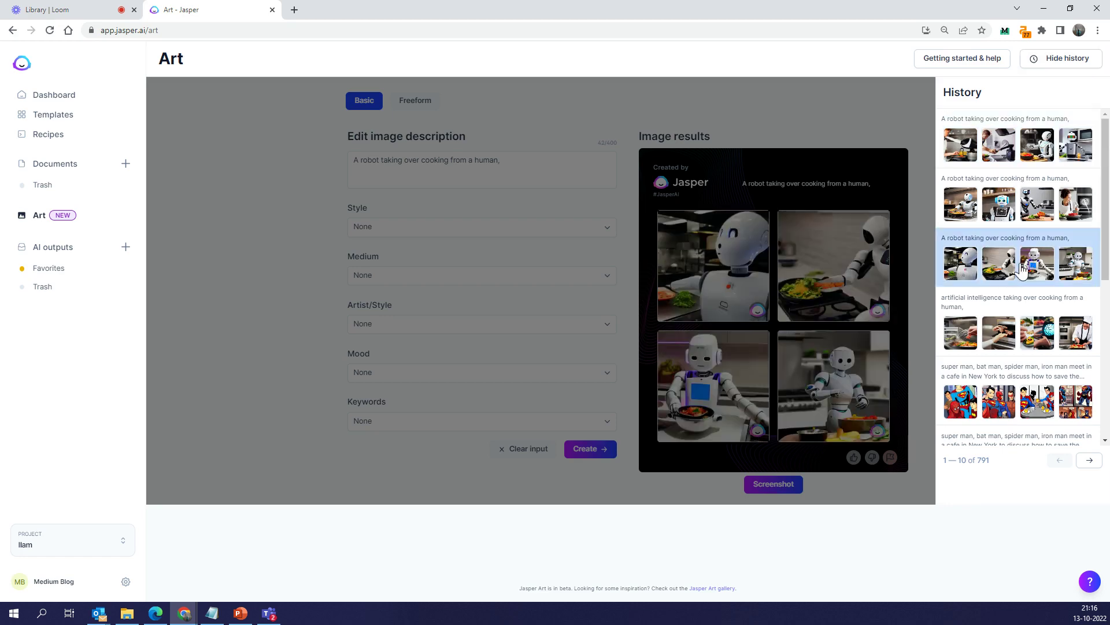
pyautogui.click(739, 384)
pyautogui.click(738, 376)
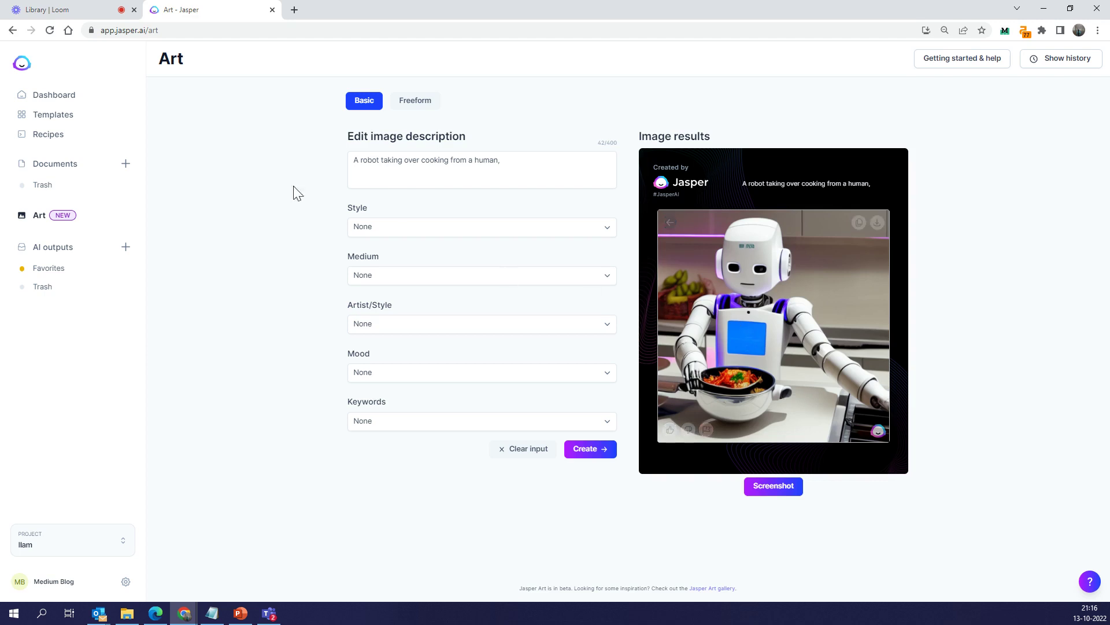
pyautogui.click(65, 165)
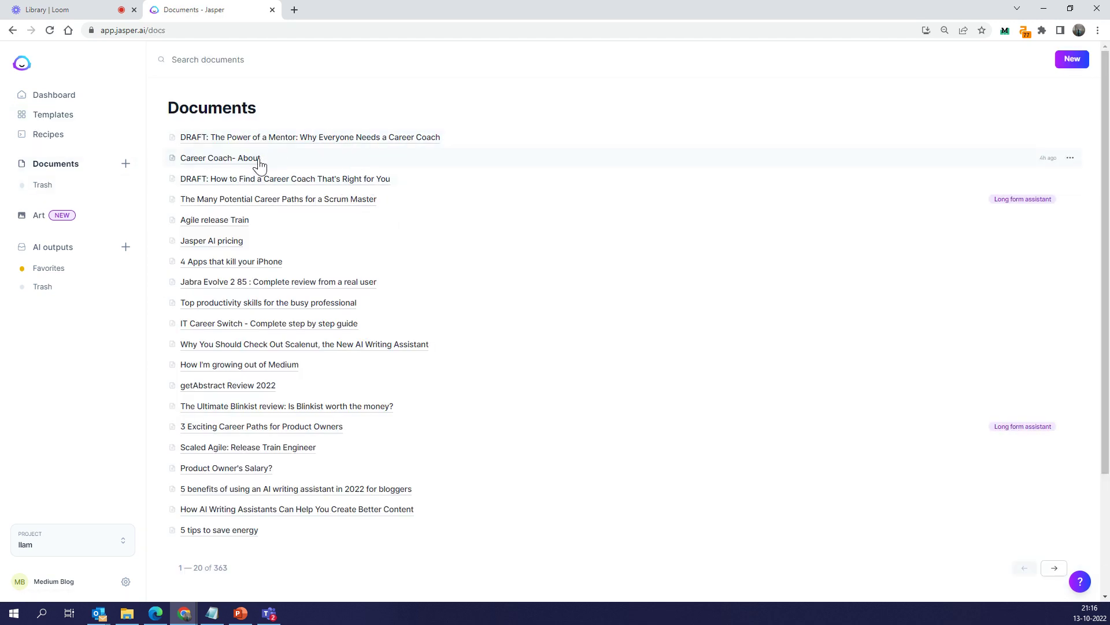
# In the How to Find a Career Coach draft, have Jasper suggest a stock image
pyautogui.click(247, 180)
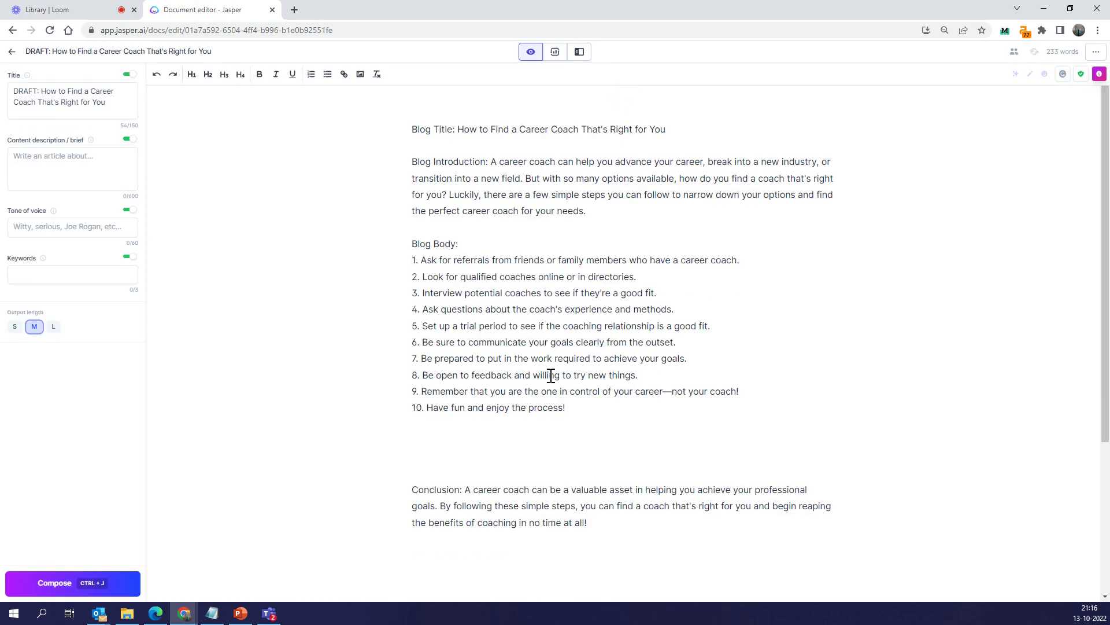
pyautogui.scroll(-2, 552, 315)
pyautogui.scroll(2, 608, 195)
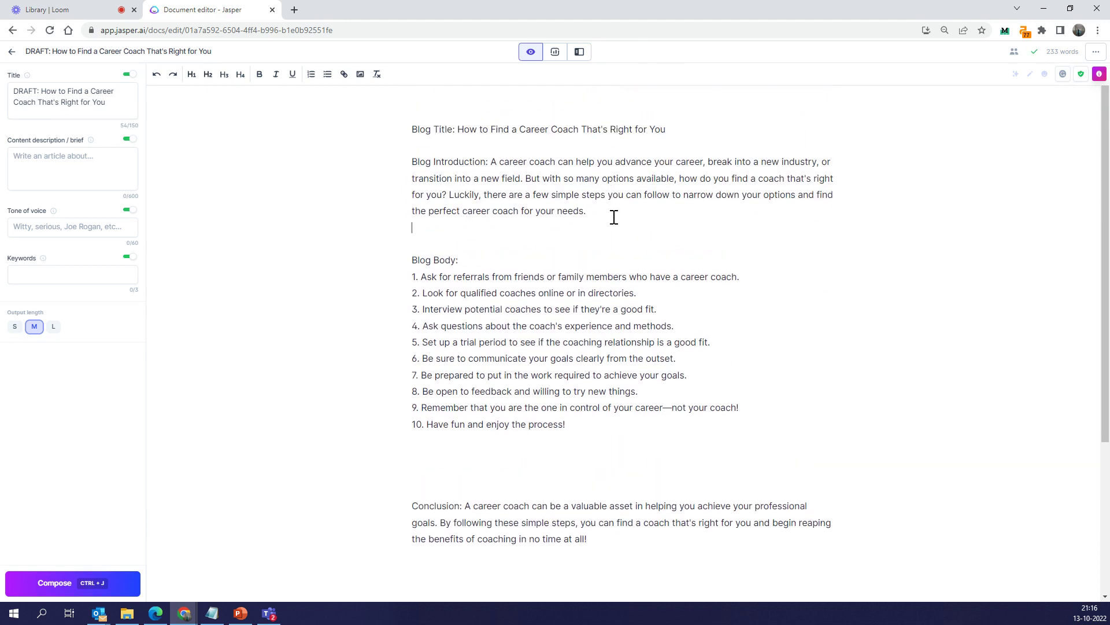
pyautogui.click(614, 217)
pyautogui.press('Return')
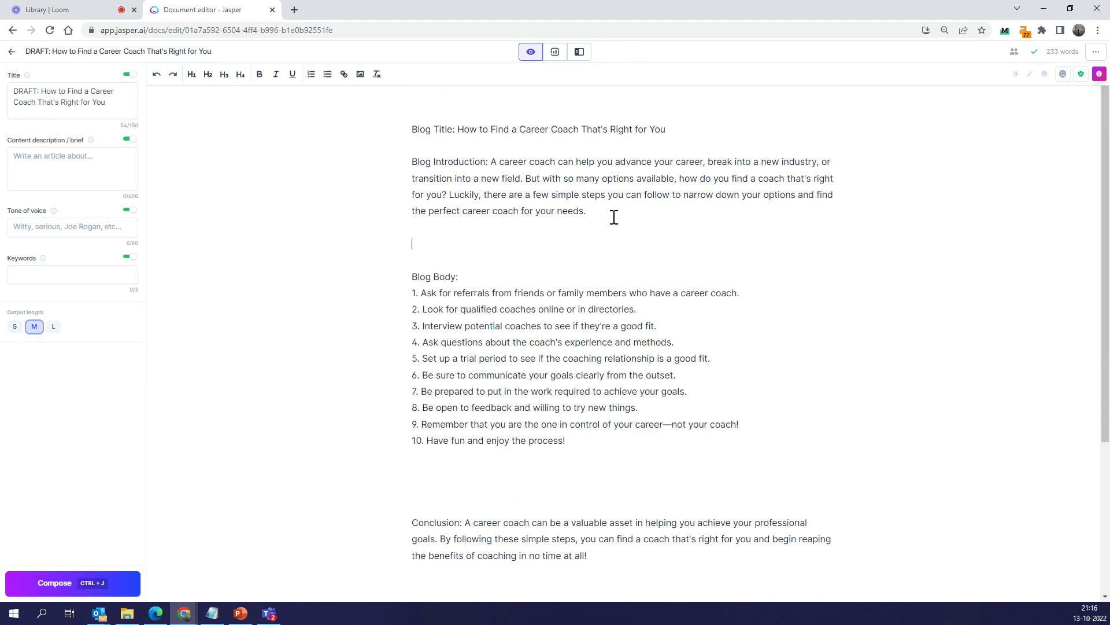
pyautogui.write('g')
pyautogui.write('what would be')
pyautogui.write(' a good stock i')
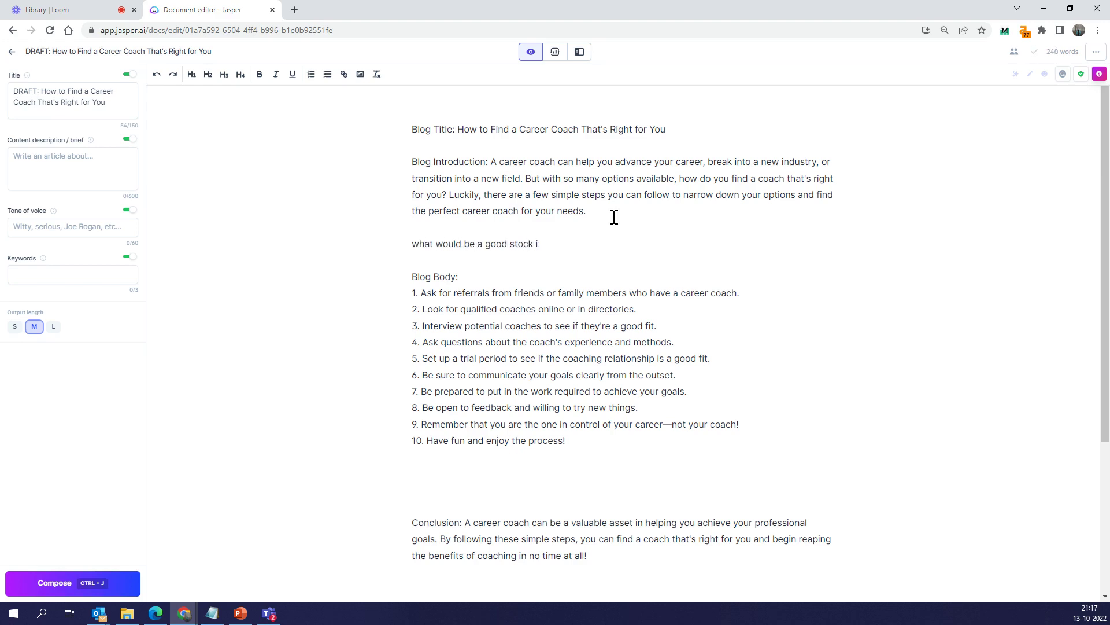
pyautogui.write('mage for the above')
pyautogui.hotkey('ctrl', 'j')
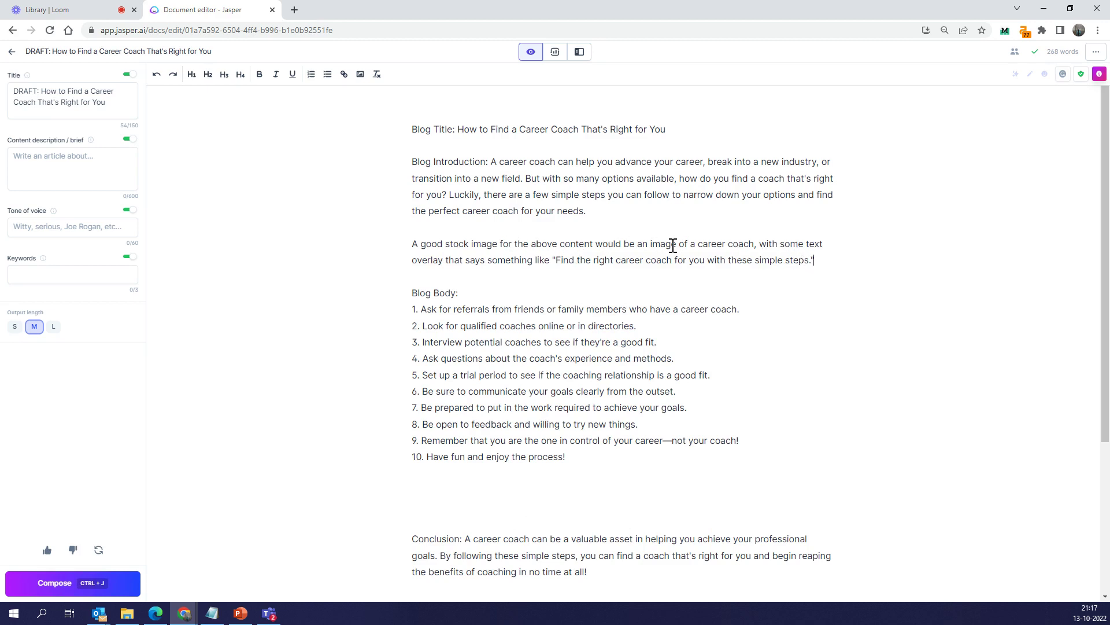
# Delete the stock-image suggestion from the draft and return to the Documents list
pyautogui.moveTo(652, 244); pyautogui.dragTo(831, 260)
pyautogui.hotkey('ctrl', 'c')
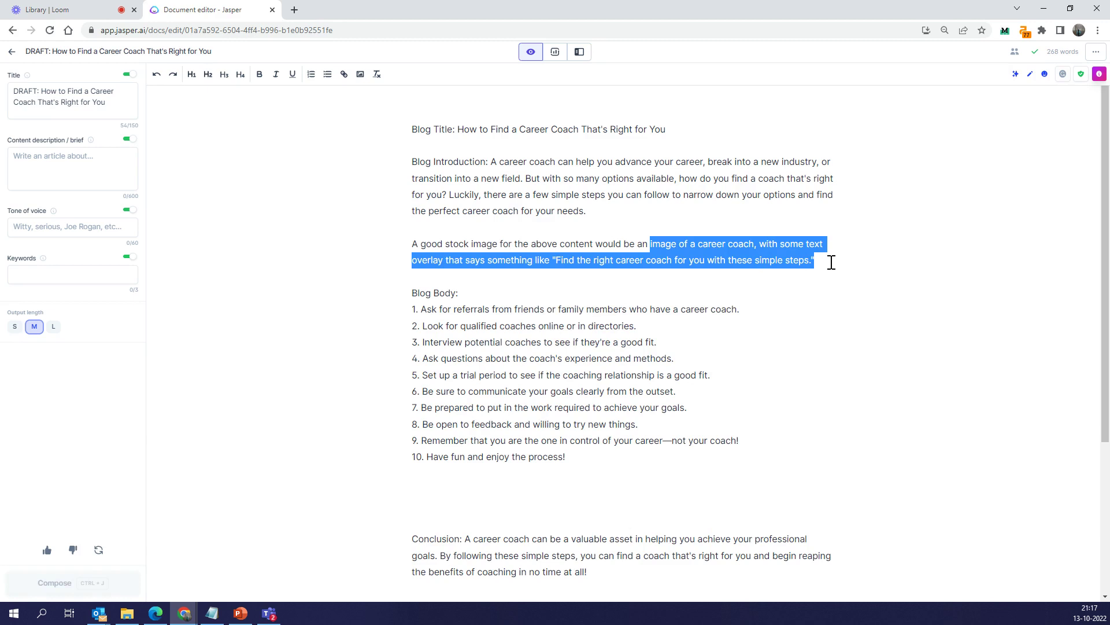
pyautogui.press('BackSpace')
pyautogui.moveTo(703, 256); pyautogui.dragTo(457, 230)
pyautogui.press('BackSpace')
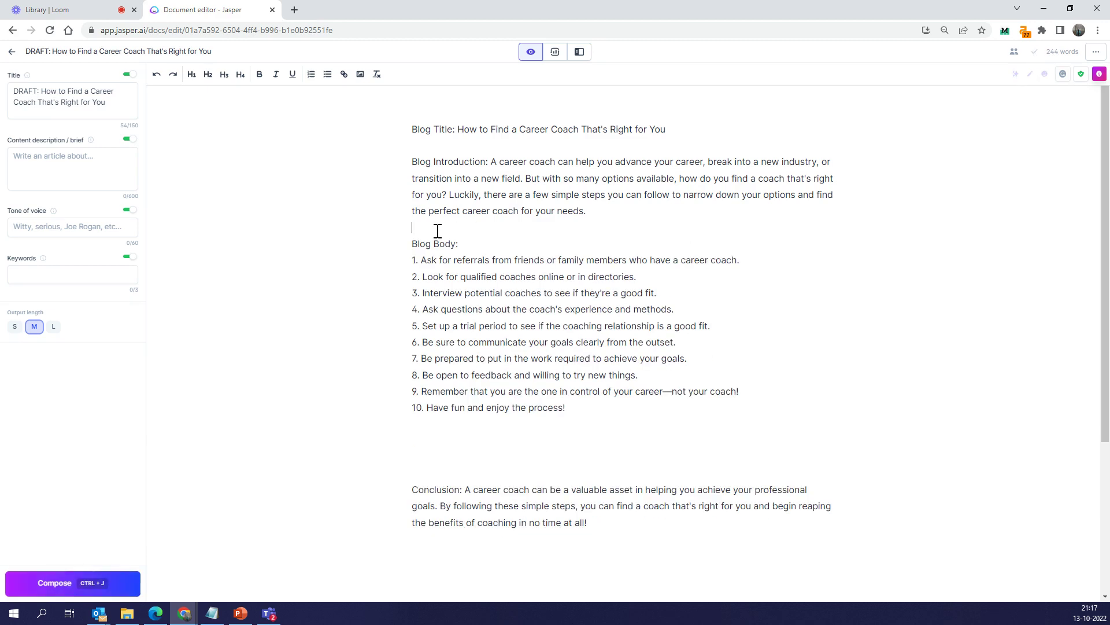
pyautogui.click(11, 52)
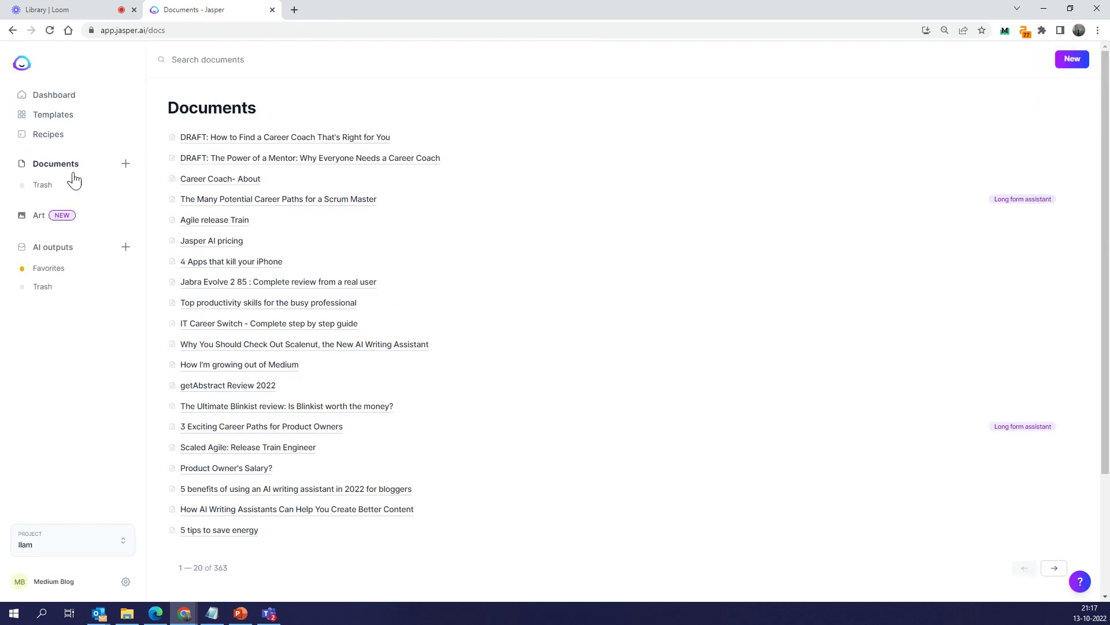
# In Art, paste the career coach prompt over the old description and generate images
pyautogui.click(37, 215)
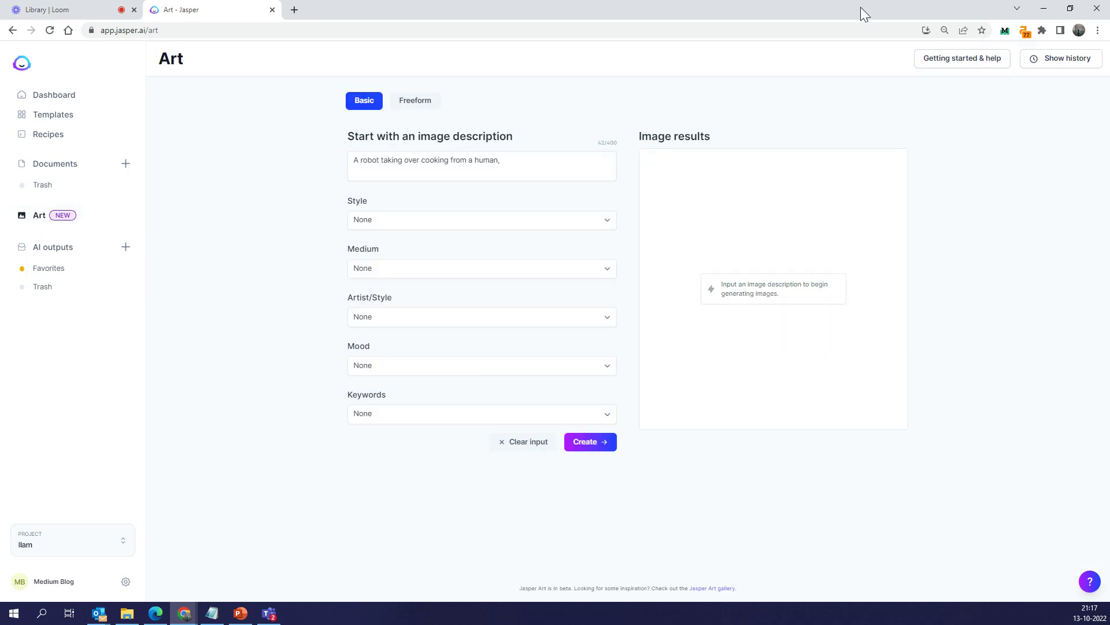
pyautogui.moveTo(548, 162); pyautogui.dragTo(349, 155)
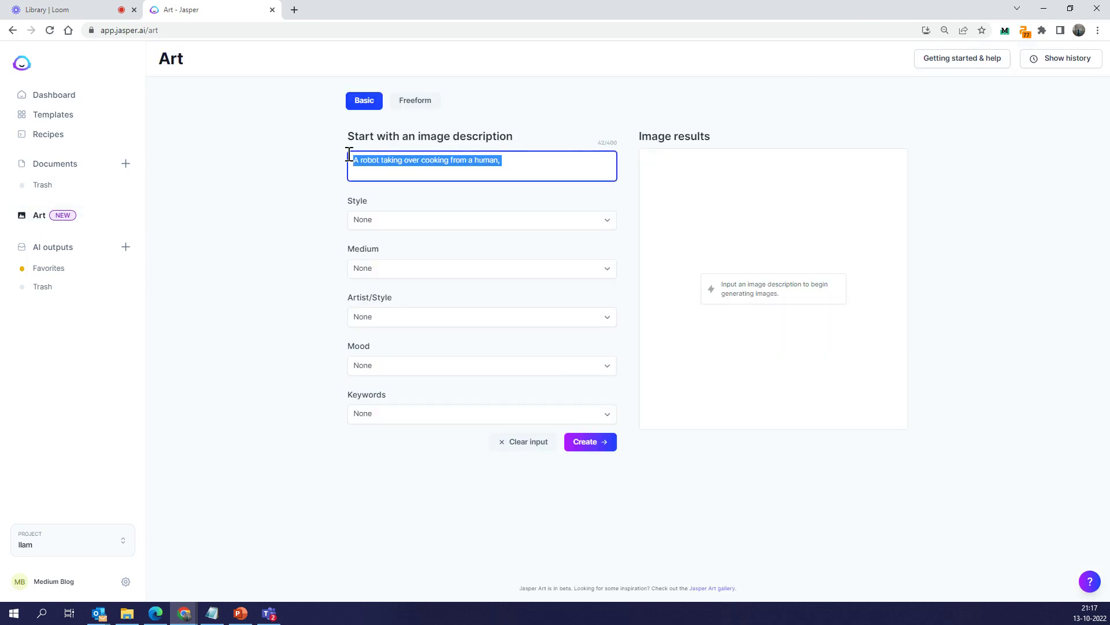
pyautogui.hotkey('ctrl', 'v')
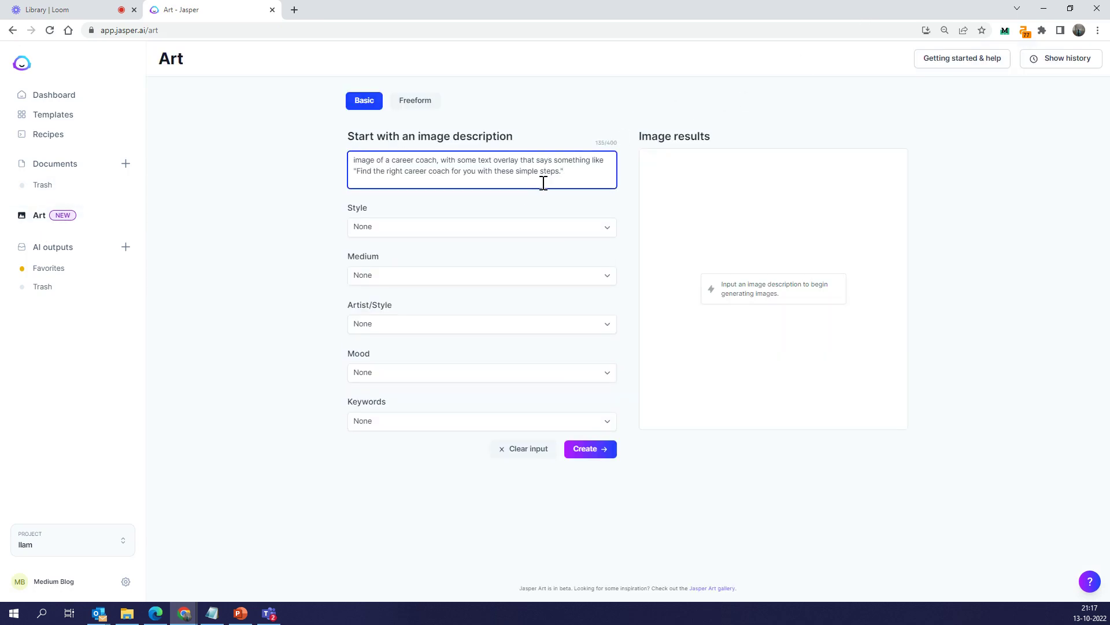
pyautogui.moveTo(584, 174); pyautogui.dragTo(350, 174)
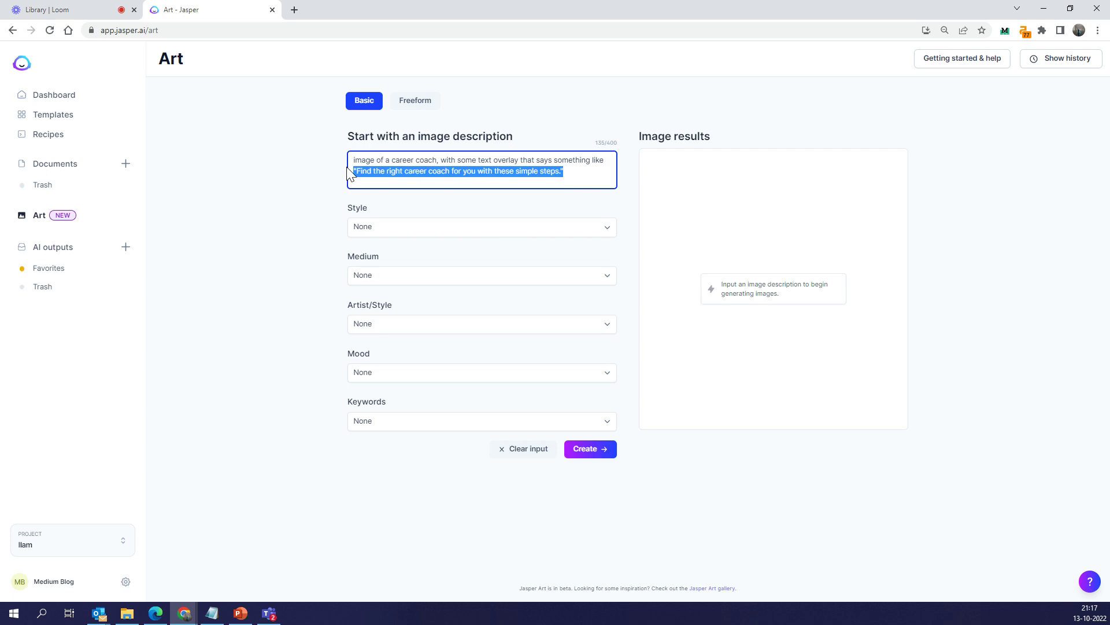
pyautogui.click(592, 449)
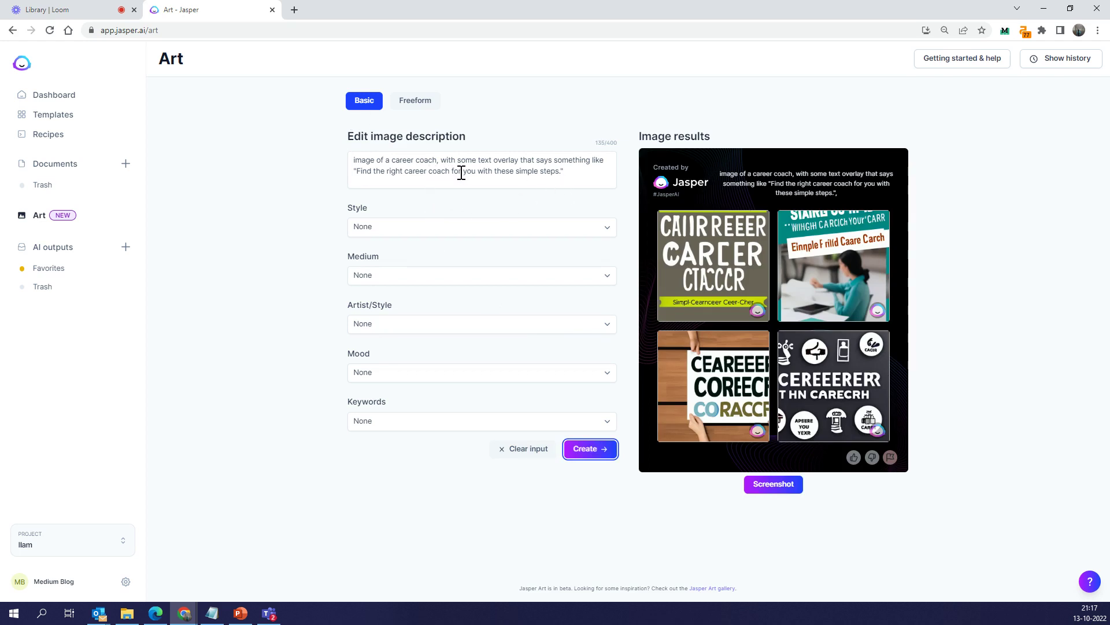
# End the prompt with 'helping another person rise up in their career', generate, rate good, regenerate
pyautogui.moveTo(439, 160); pyautogui.dragTo(510, 171)
pyautogui.moveTo(589, 183); pyautogui.dragTo(600, 185)
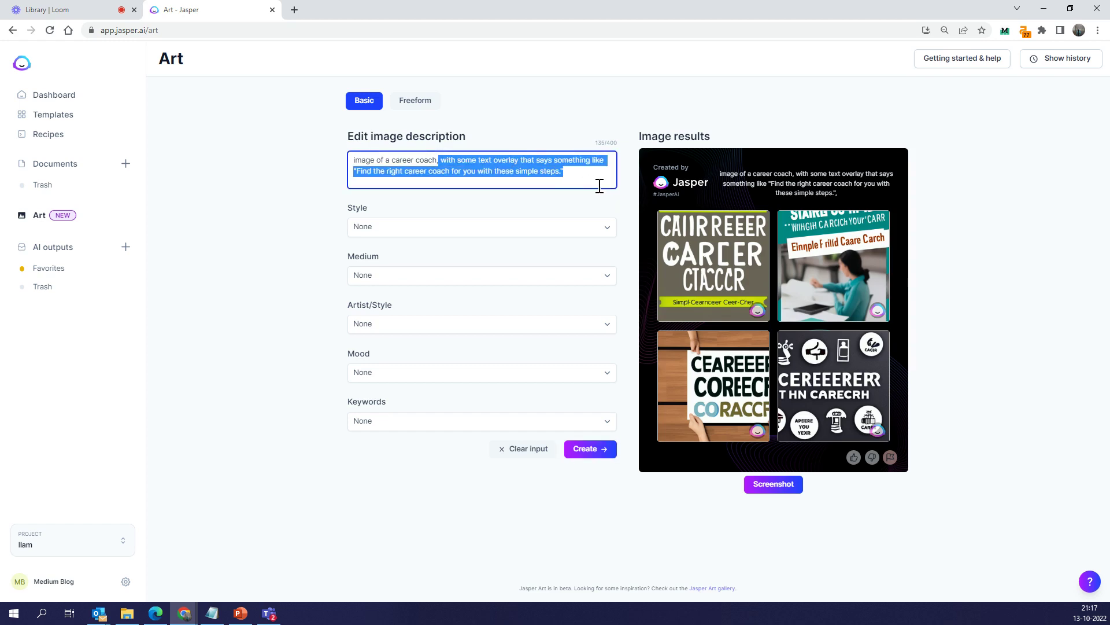
pyautogui.press('BackSpace')
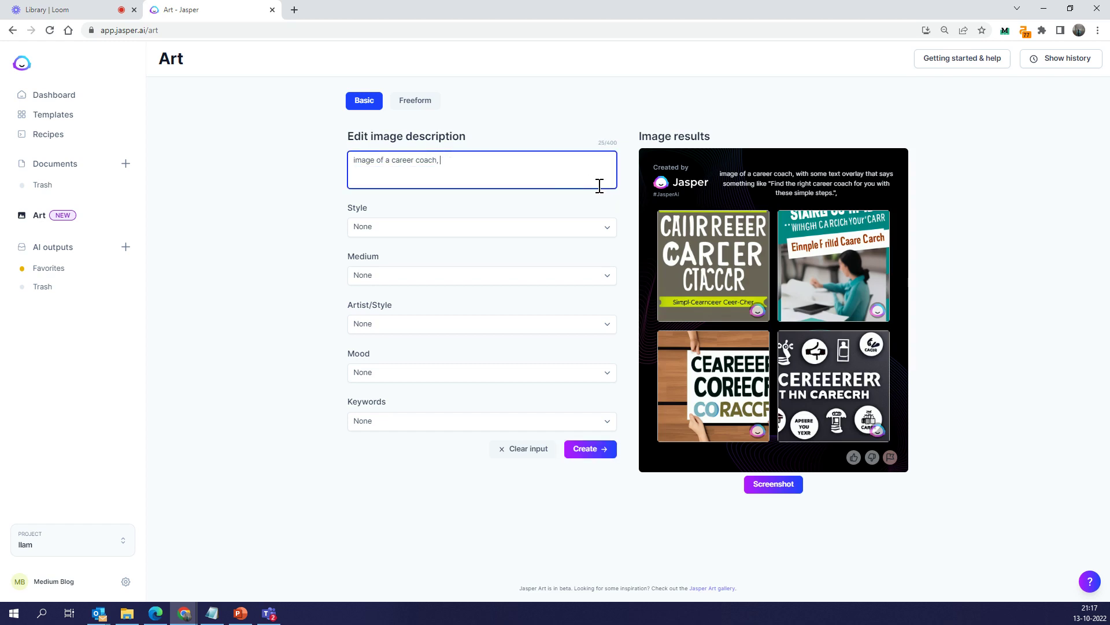
pyautogui.write('helping another person rise up in their car')
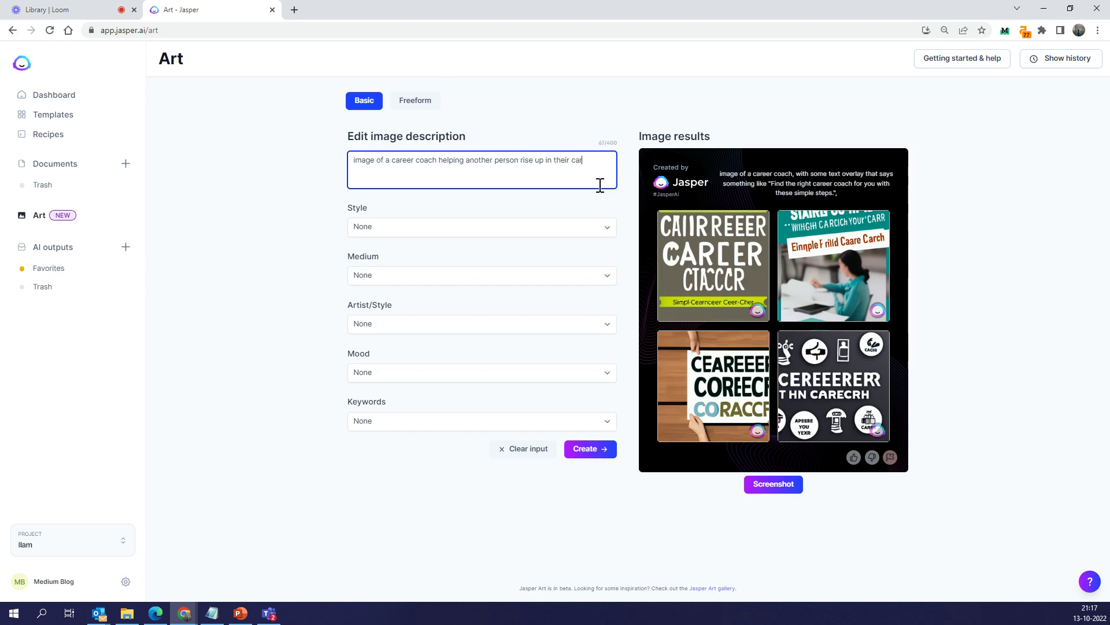
pyautogui.write('eer')
pyautogui.click(595, 449)
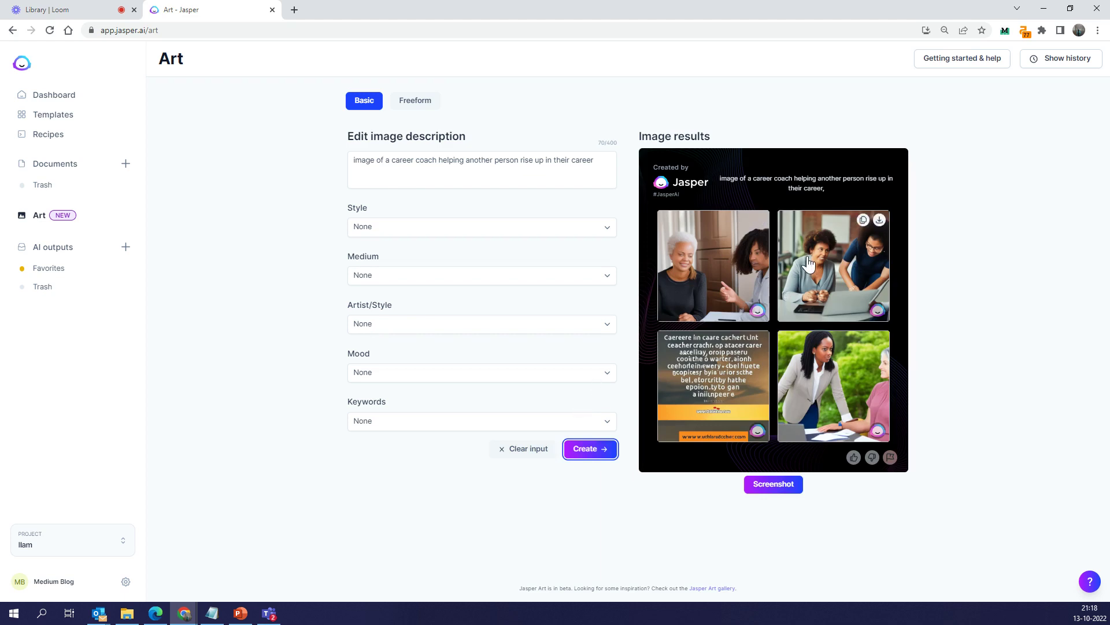
pyautogui.click(854, 457)
pyautogui.click(595, 449)
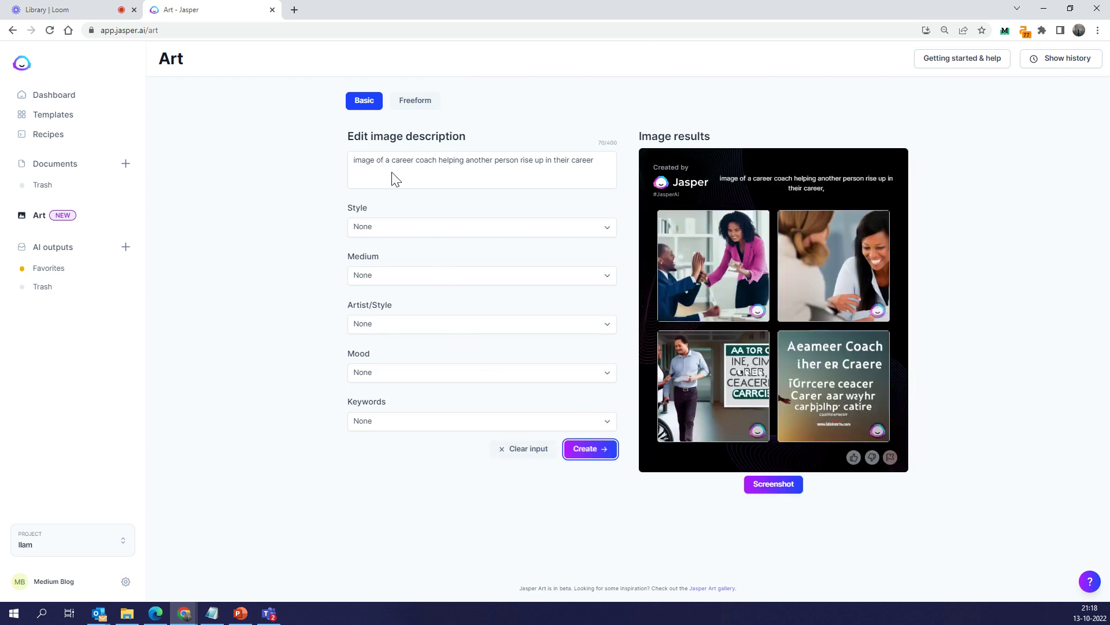
# Replace the description with 'a person helping another person climb a pyramid' and generate
pyautogui.click(383, 158)
pyautogui.hotkey('ctrl', 'a')
pyautogui.write('a')
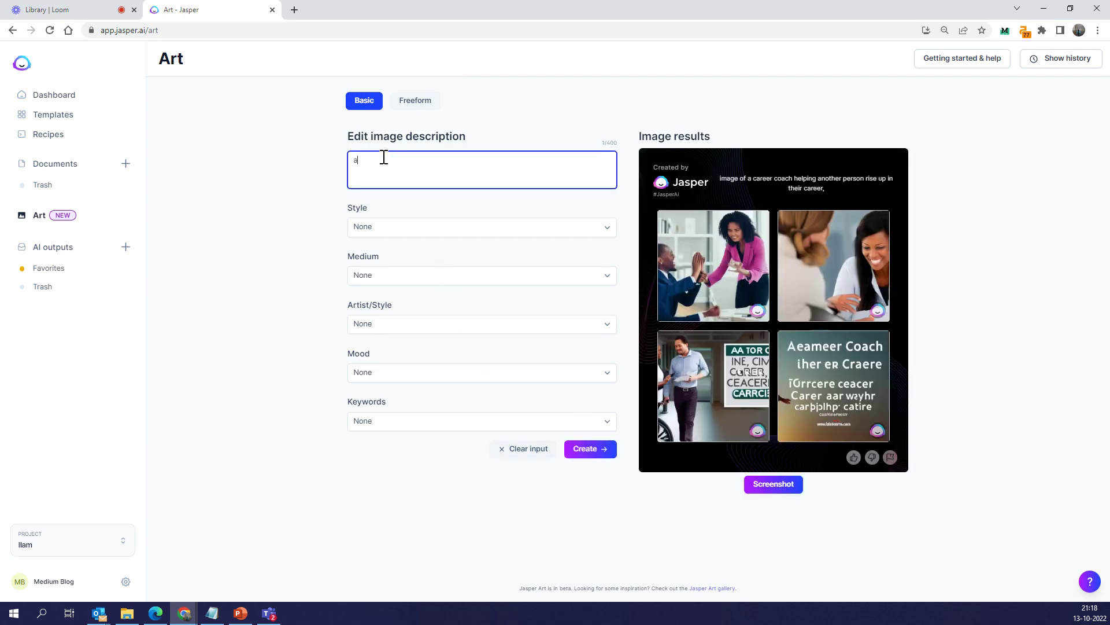
pyautogui.write(' person helpping another person climb a pyramid')
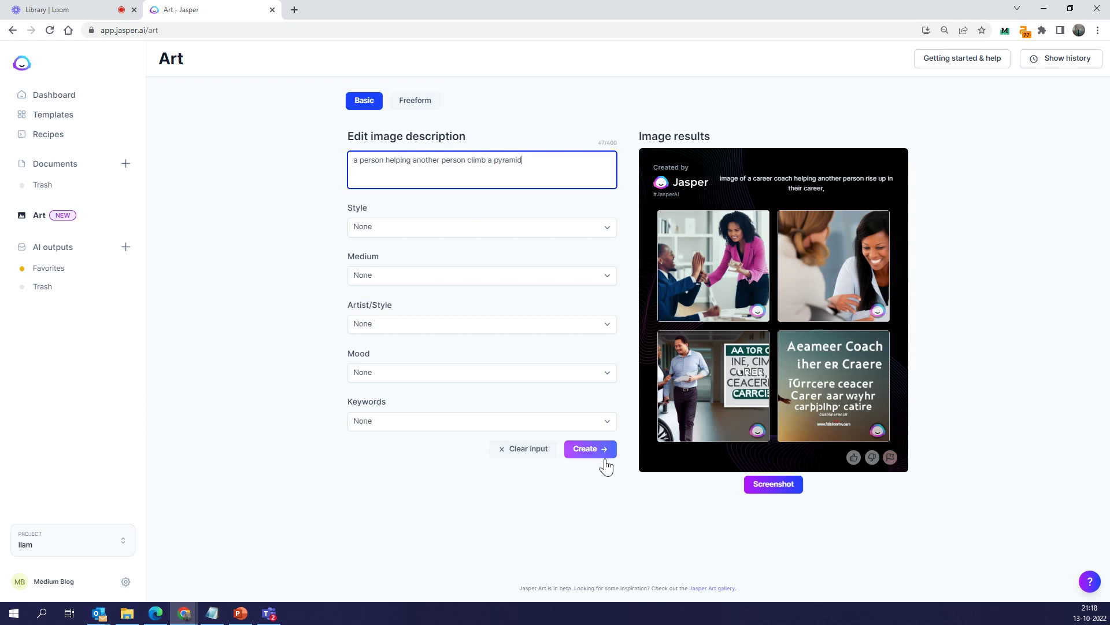
pyautogui.click(603, 454)
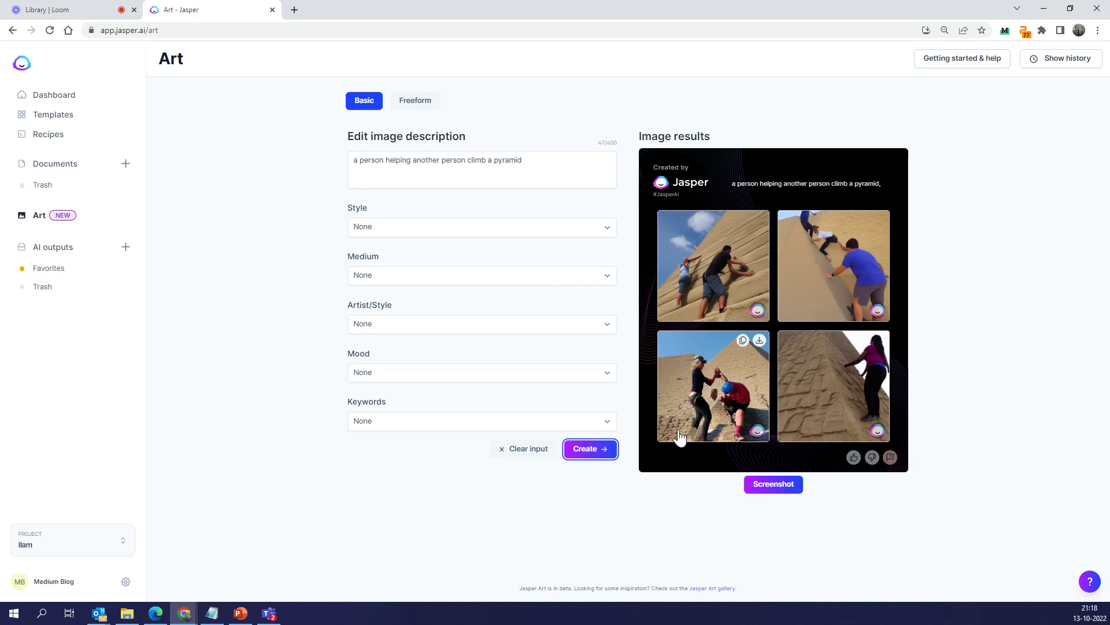
# Rate the pyramid set as poor and generate another set
pyautogui.click(871, 458)
pyautogui.click(596, 450)
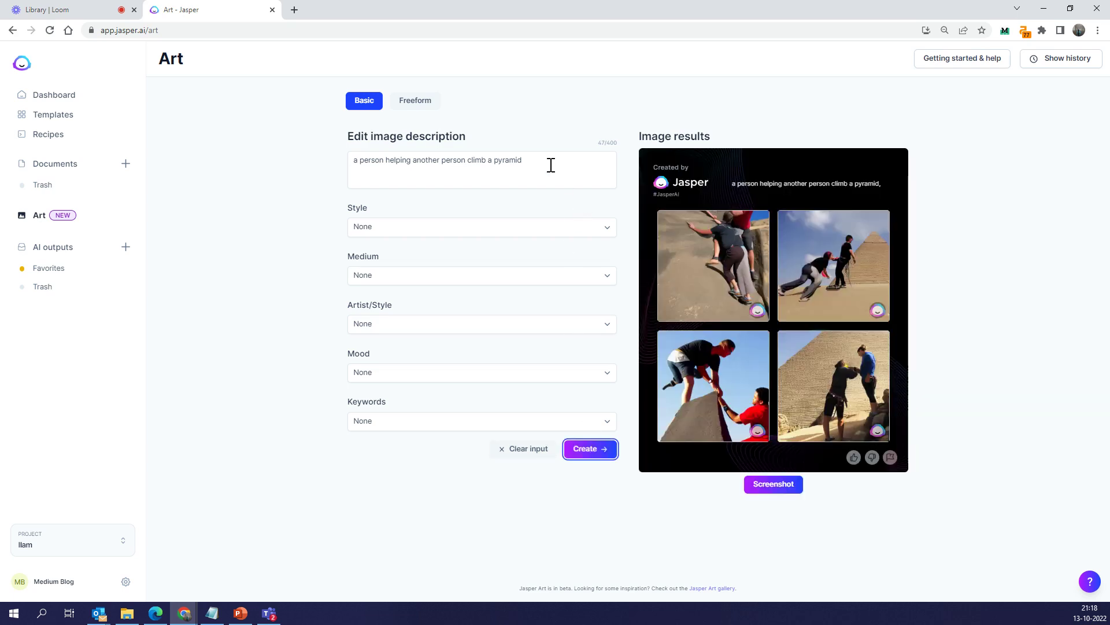
pyautogui.moveTo(723, 355)
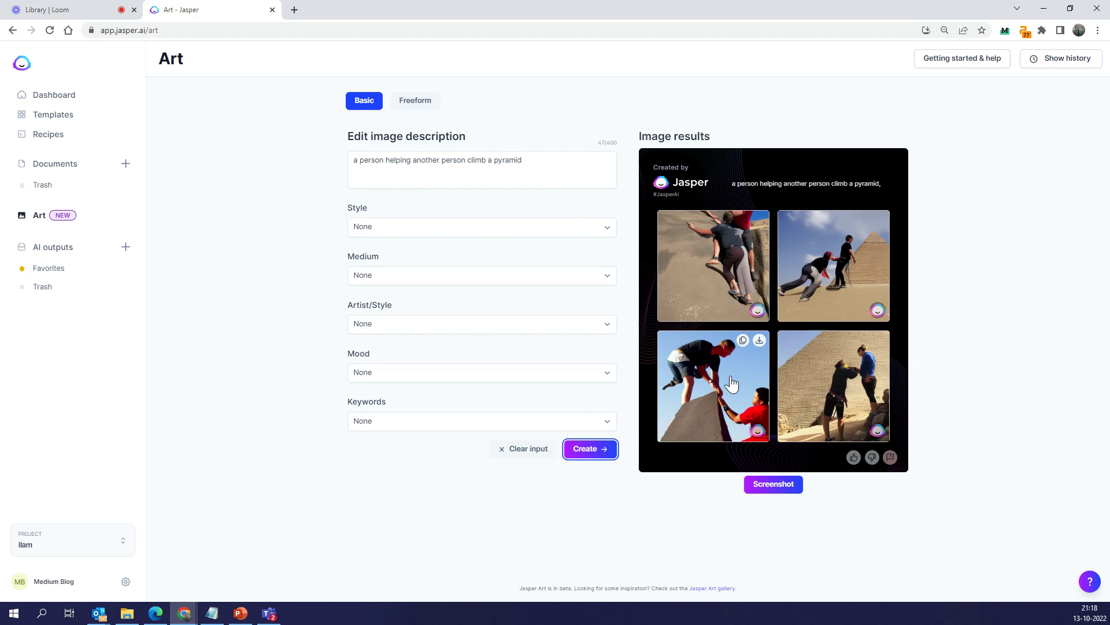
# Enlarge the lower-left pyramid image and rate it good
pyautogui.click(692, 386)
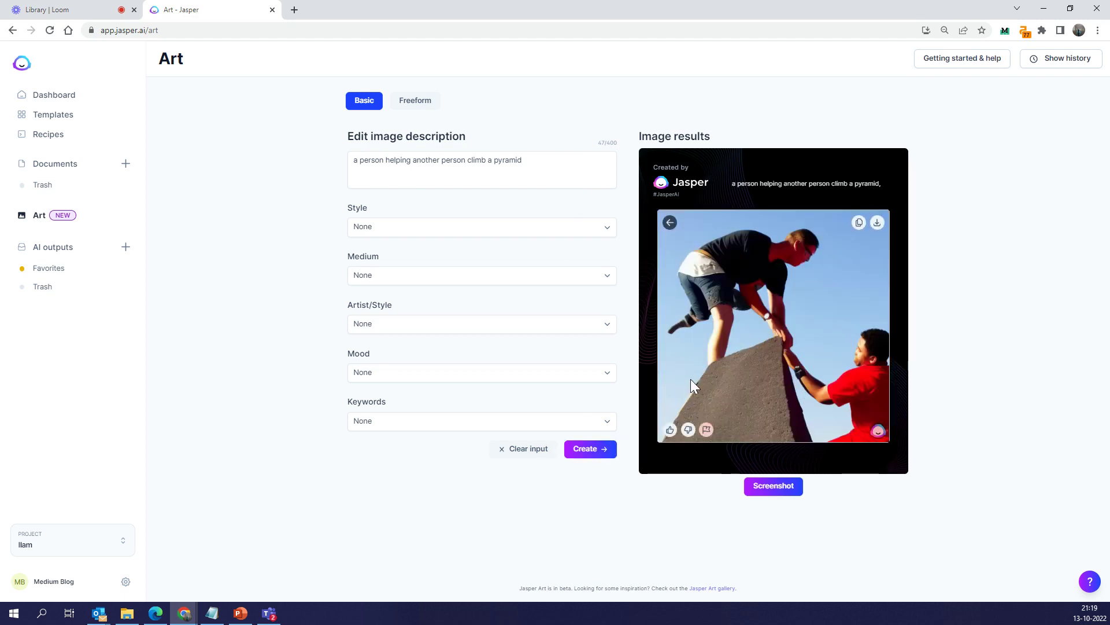
pyautogui.click(670, 429)
pyautogui.click(670, 223)
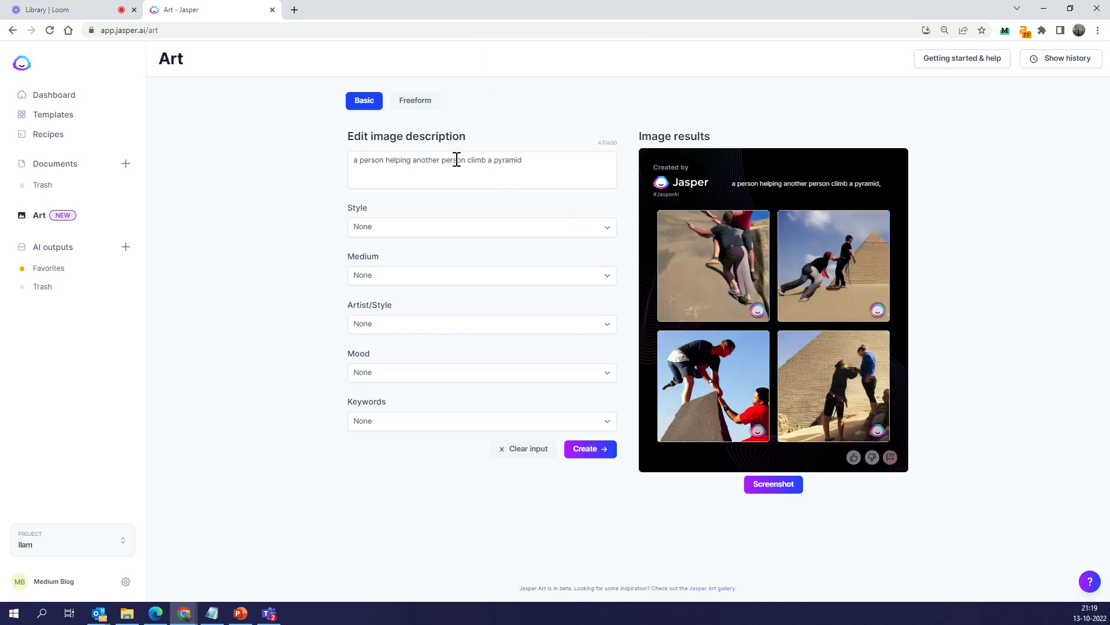
# Reword the prompt to 'a person pull up another person and help climb a pyramid' and generate
pyautogui.doubleClick(391, 161)
pyautogui.write('pull up')
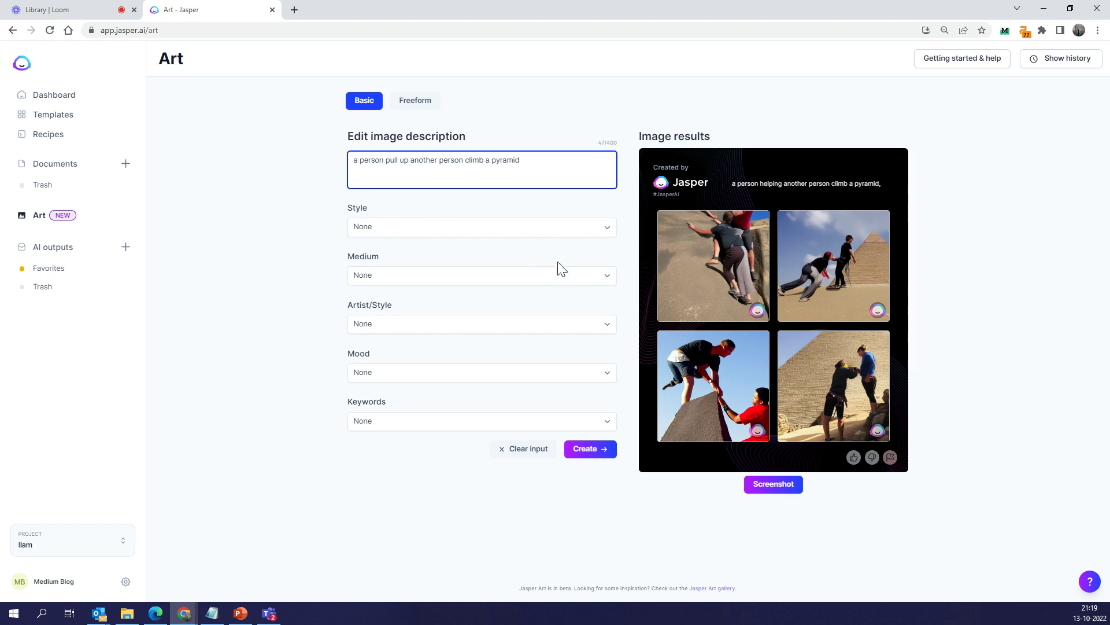
pyautogui.click(465, 160)
pyautogui.write('and help')
pyautogui.click(586, 449)
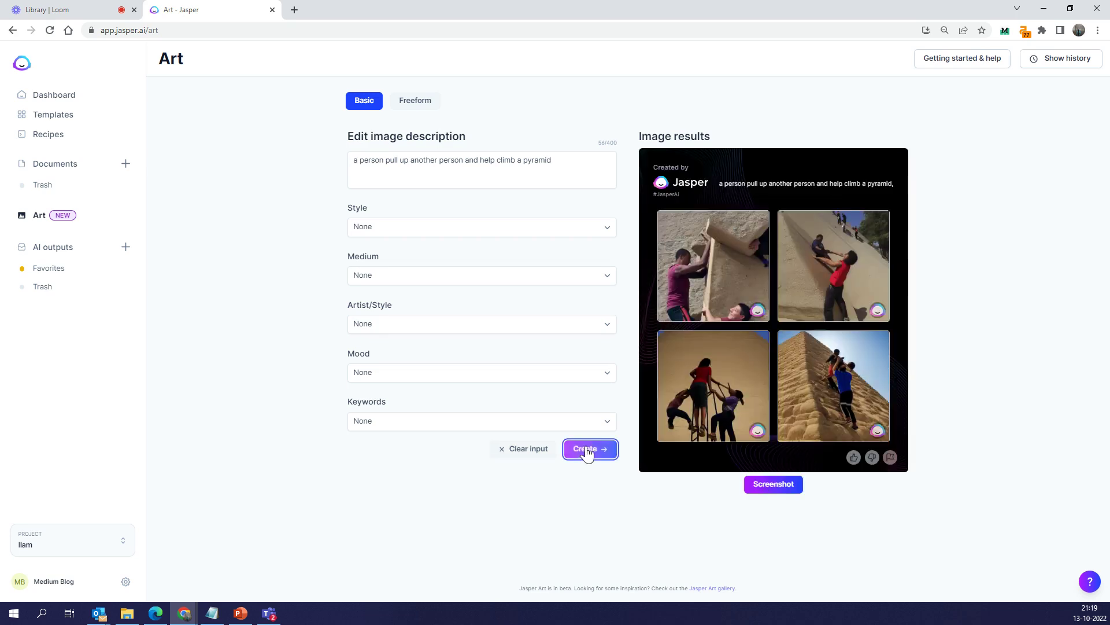
# Rate the bottom-right image good, then generate two more sets, rating the first as poor
pyautogui.moveTo(891, 400)
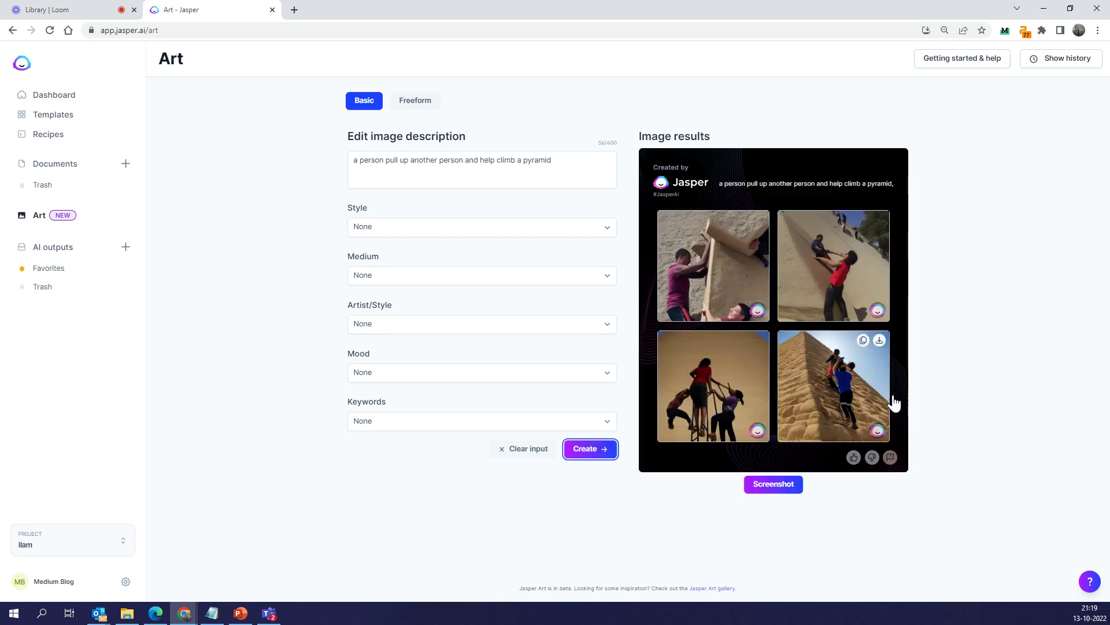
pyautogui.click(848, 375)
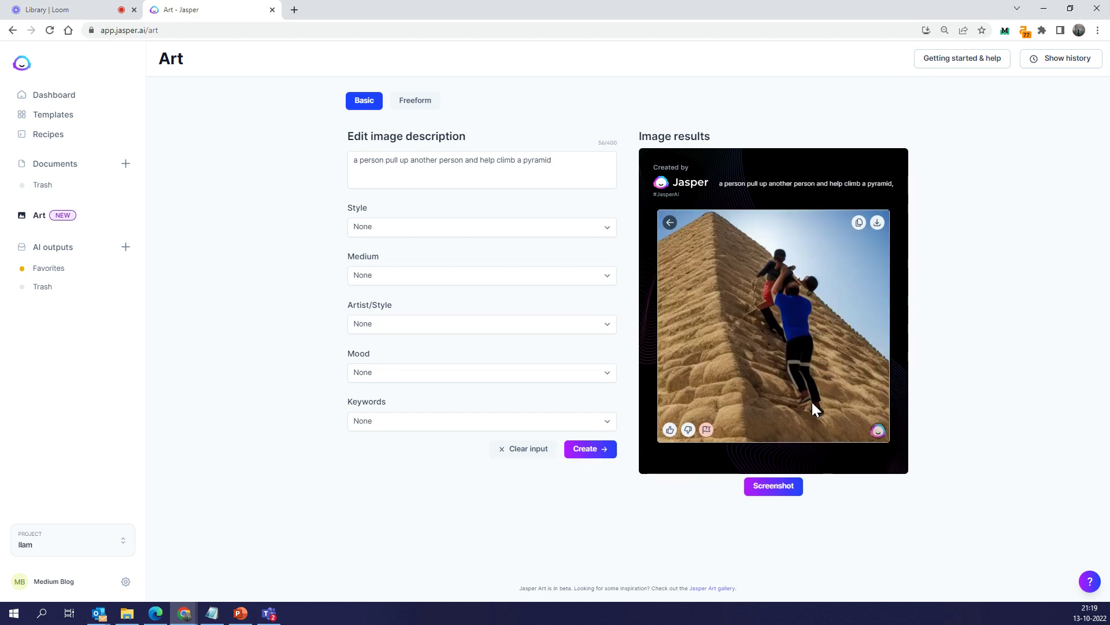
pyautogui.click(670, 429)
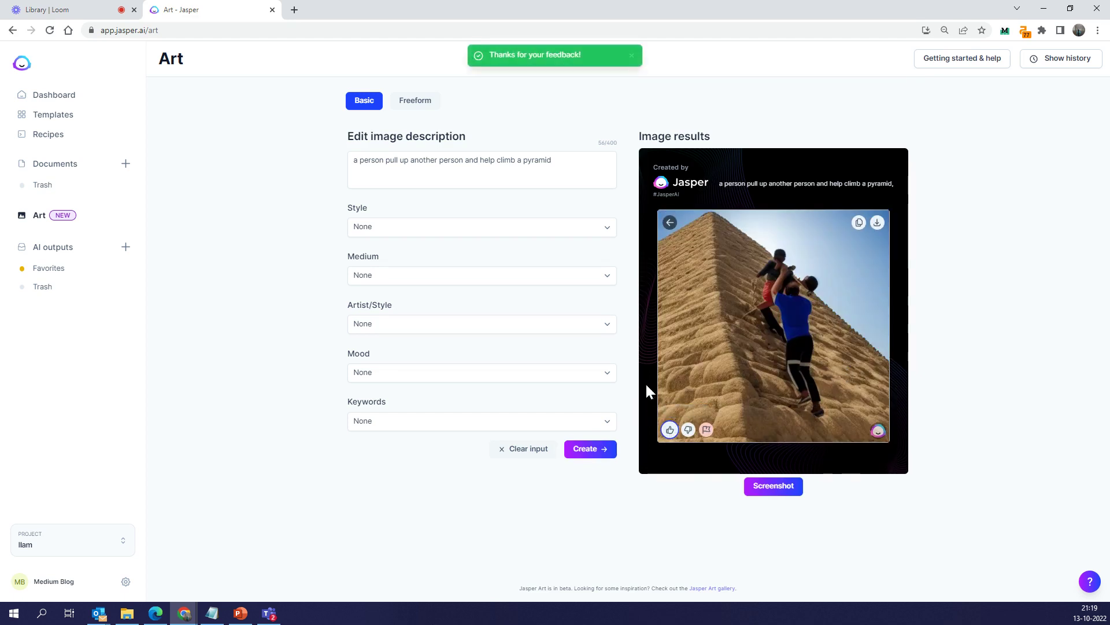
pyautogui.click(571, 449)
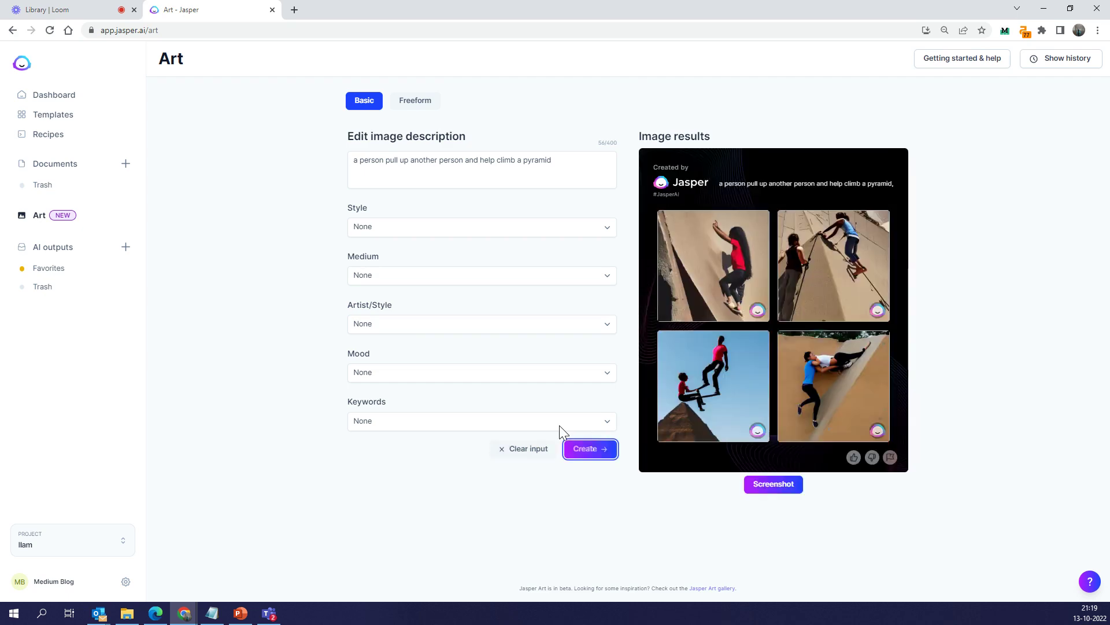
pyautogui.click(872, 456)
pyautogui.click(576, 449)
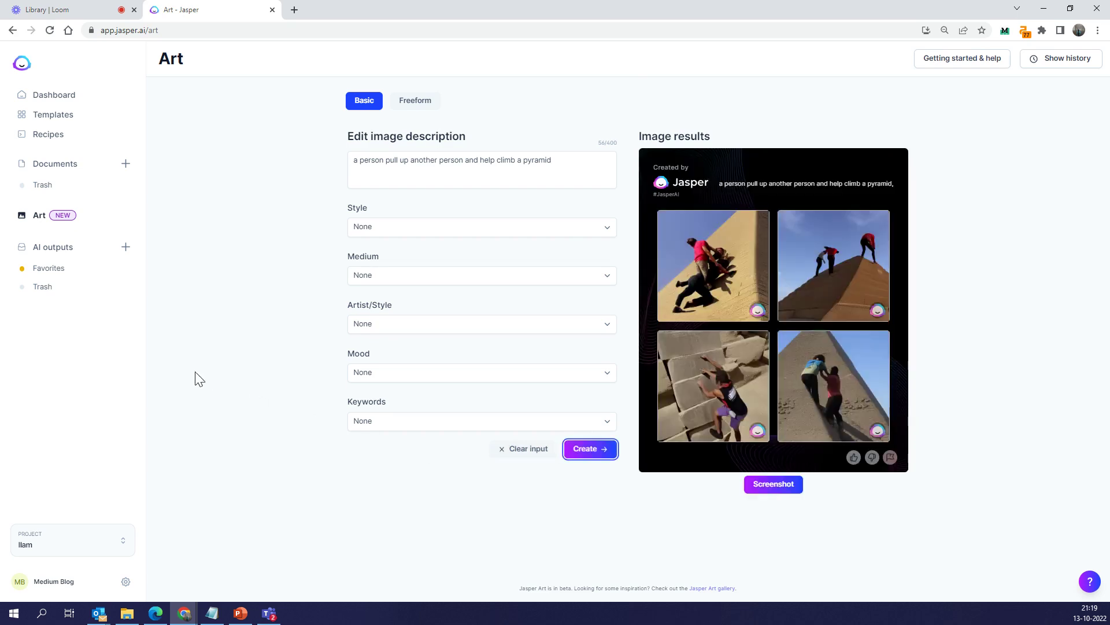
pyautogui.moveTo(833, 422)
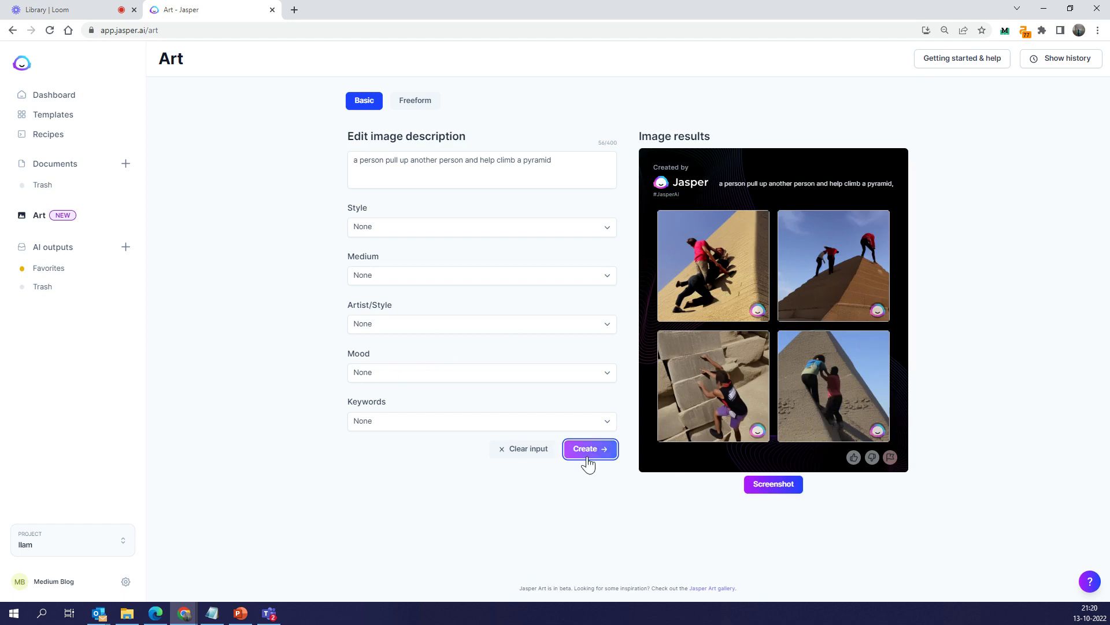
# Replace 'pyramid' with 'mountain' in the prompt and generate images of people climbing a mountain
pyautogui.doubleClick(524, 154)
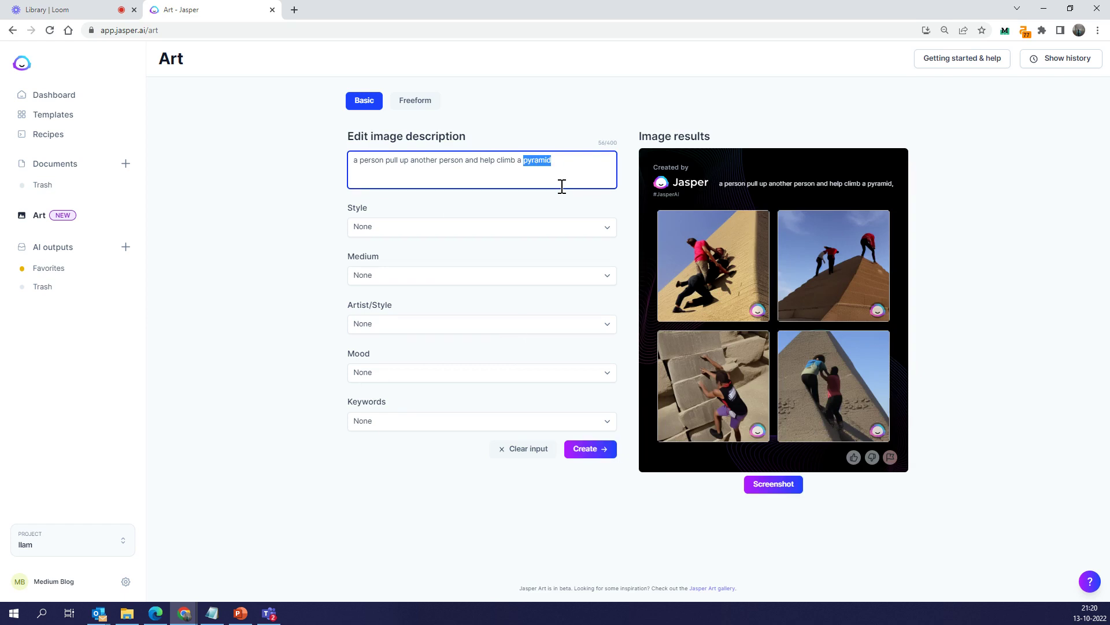
pyautogui.write('mountain')
pyautogui.click(593, 447)
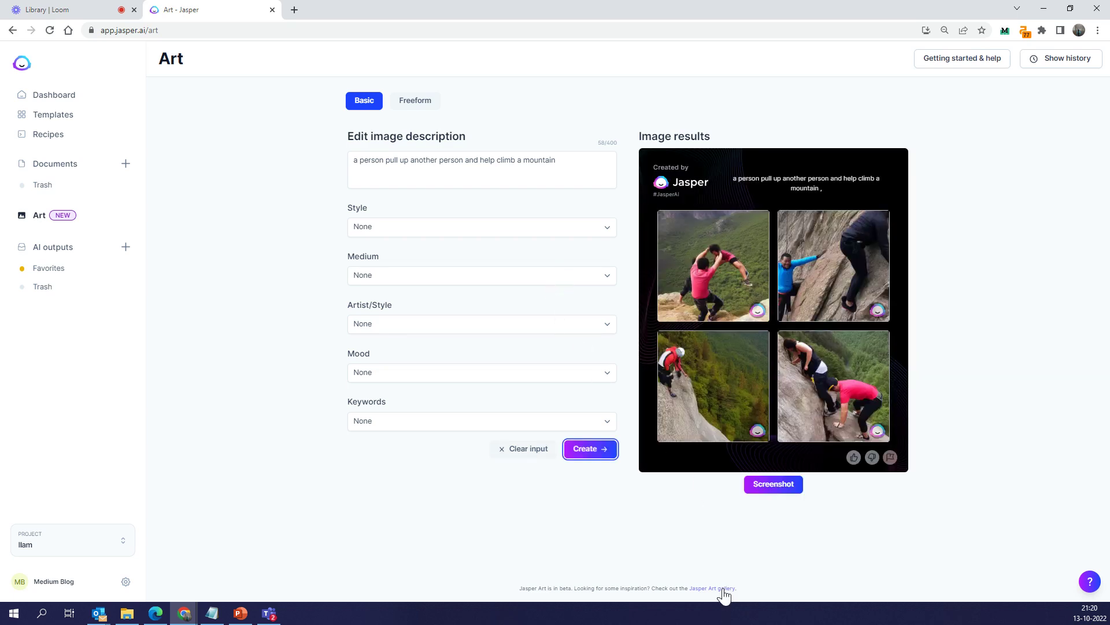
# Open the Jasper Art gallery link in a new browser tab and switch to it
pyautogui.rightClick(723, 589)
pyautogui.click(758, 498)
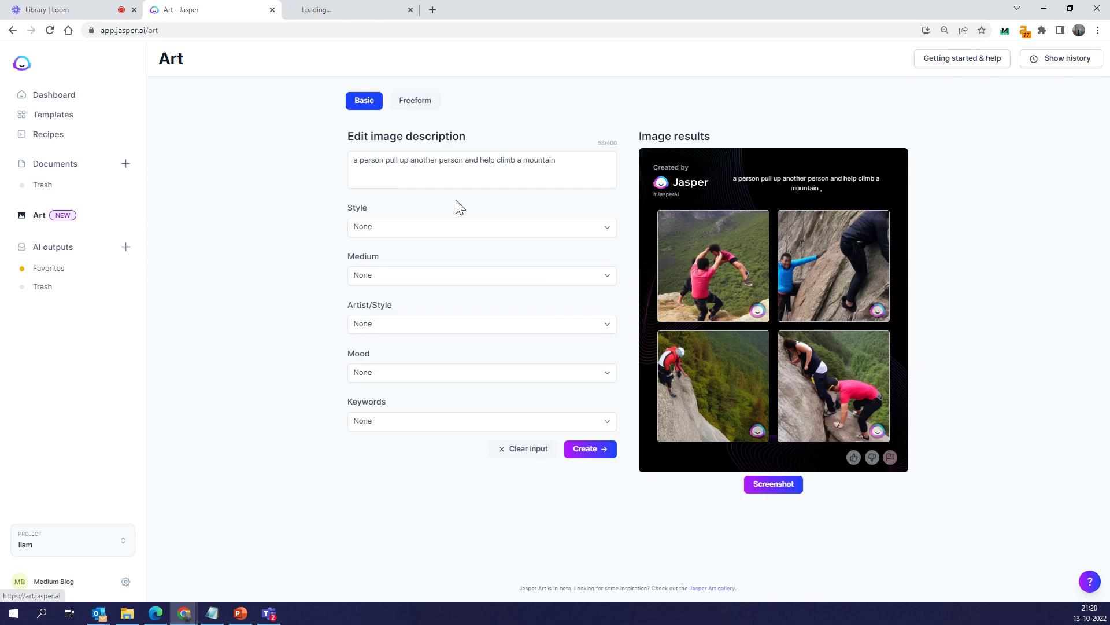
pyautogui.click(350, 10)
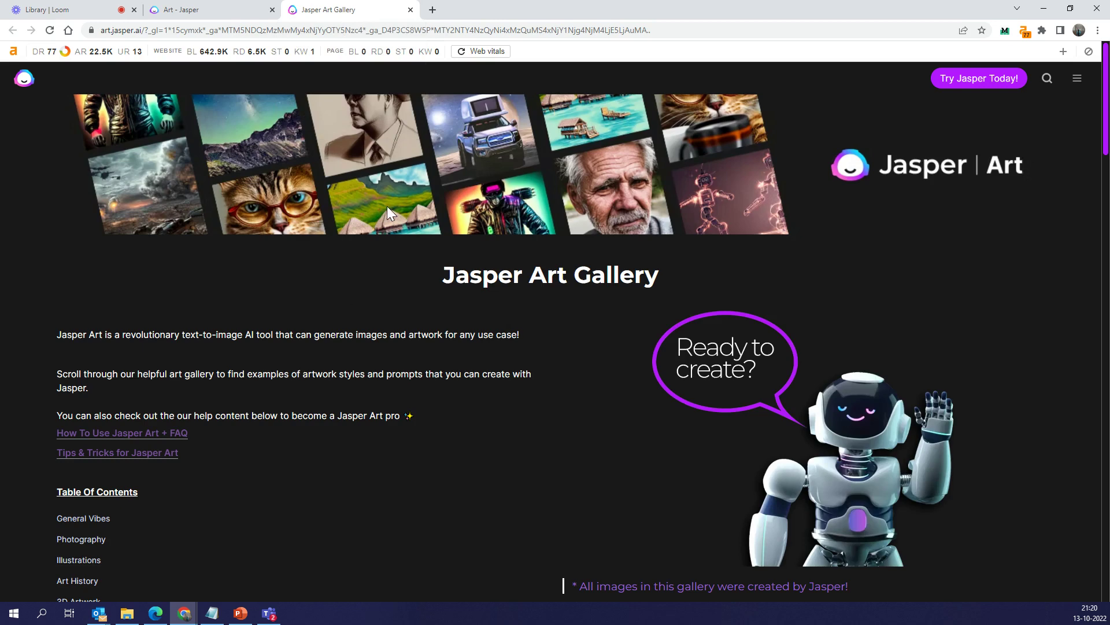
# Go to the Looks & Aesthetics examples and select the Post-apocalyptic keyword text
pyautogui.scroll(-9, 387, 205)
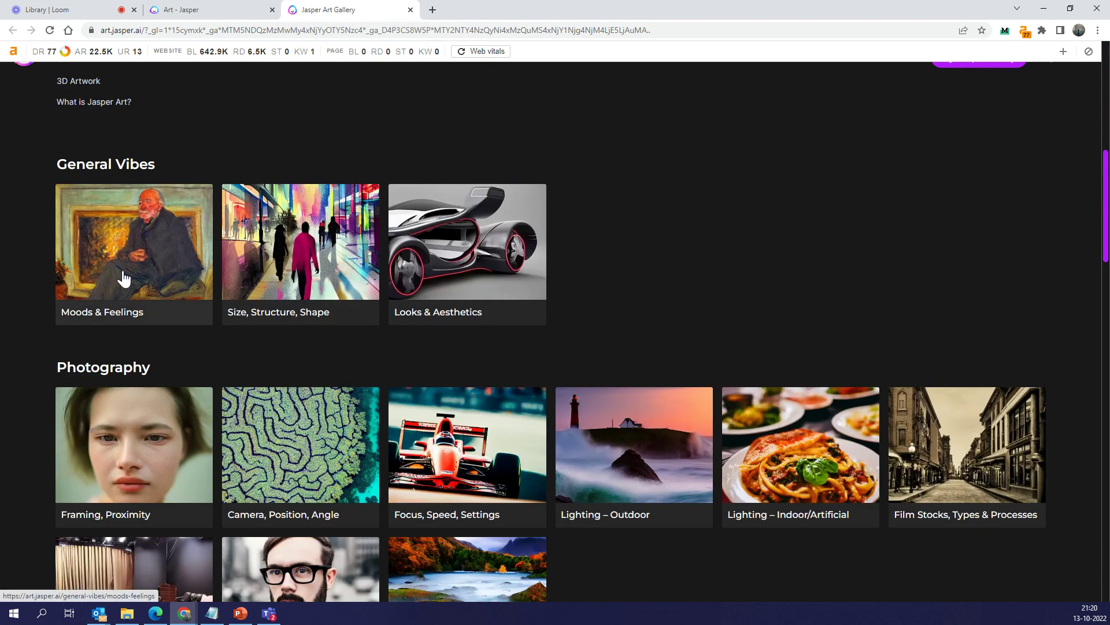
pyautogui.click(476, 275)
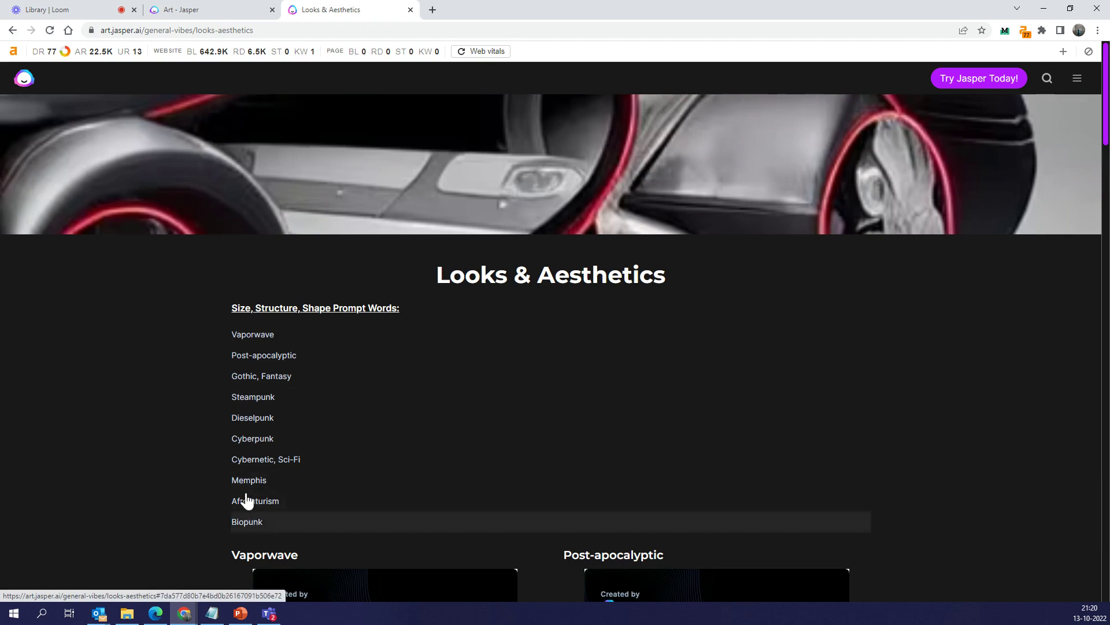
pyautogui.scroll(-5, 248, 405)
pyautogui.scroll(-2, 307, 408)
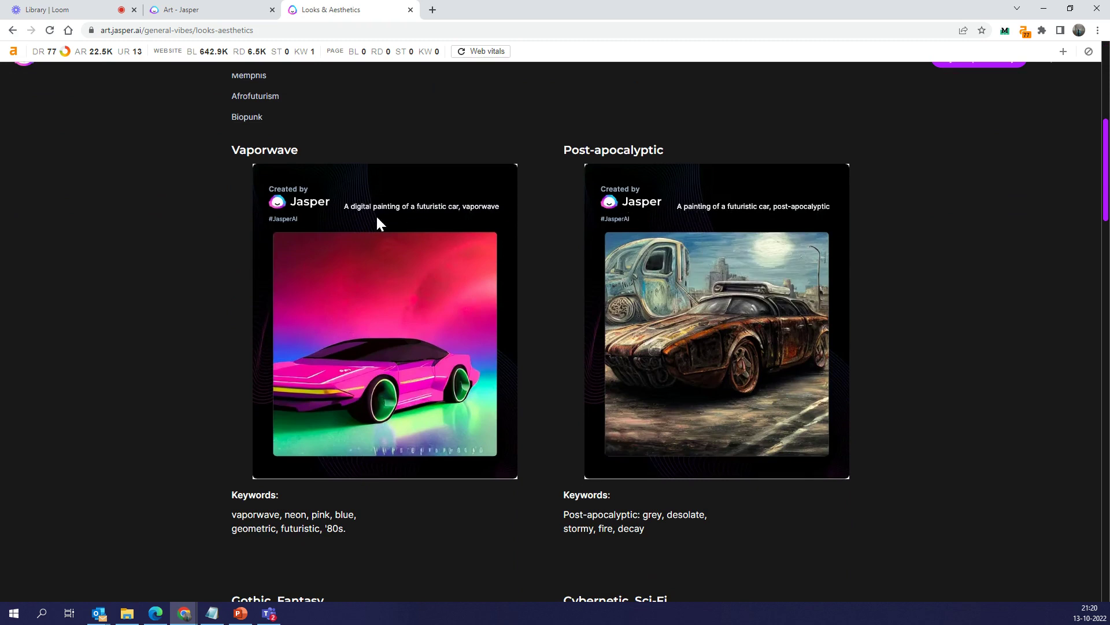
pyautogui.scroll(-1, 620, 504)
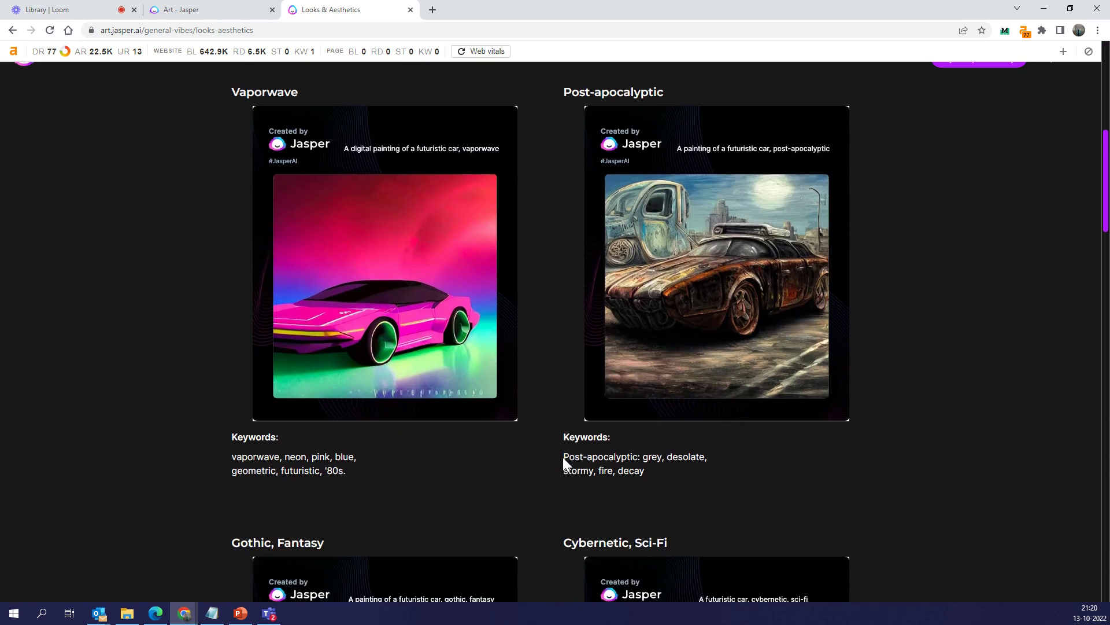
pyautogui.moveTo(564, 457); pyautogui.dragTo(657, 475)
pyautogui.hotkey('ctrl', 'c')
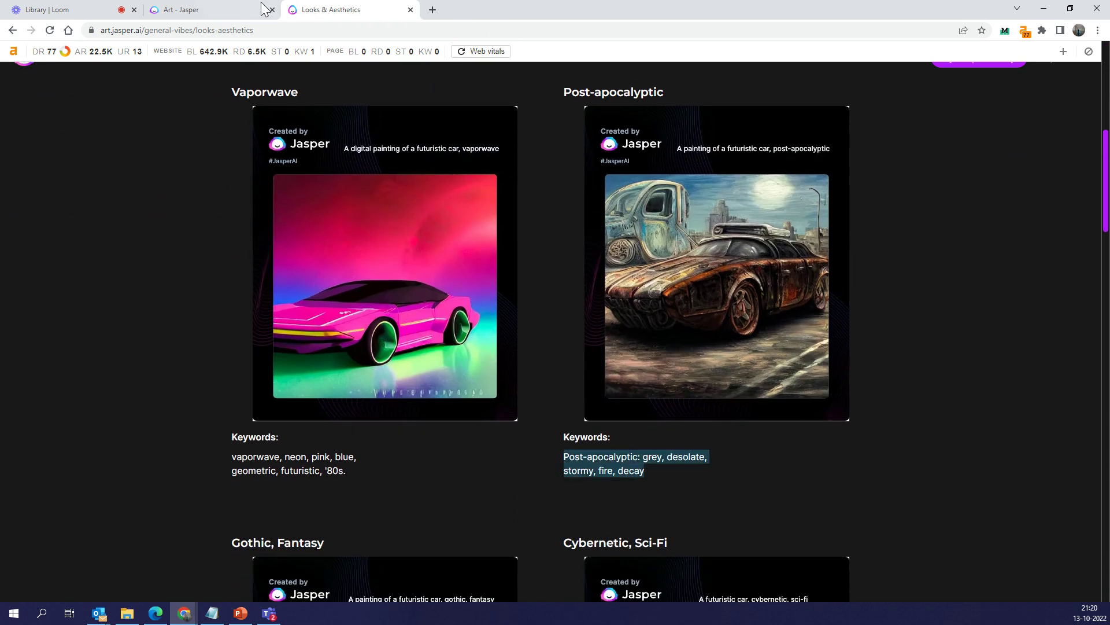
# Replace the Jasper Art description with the pasted Post-apocalyptic keywords and generate images
pyautogui.click(257, 10)
pyautogui.tripleClick(459, 162)
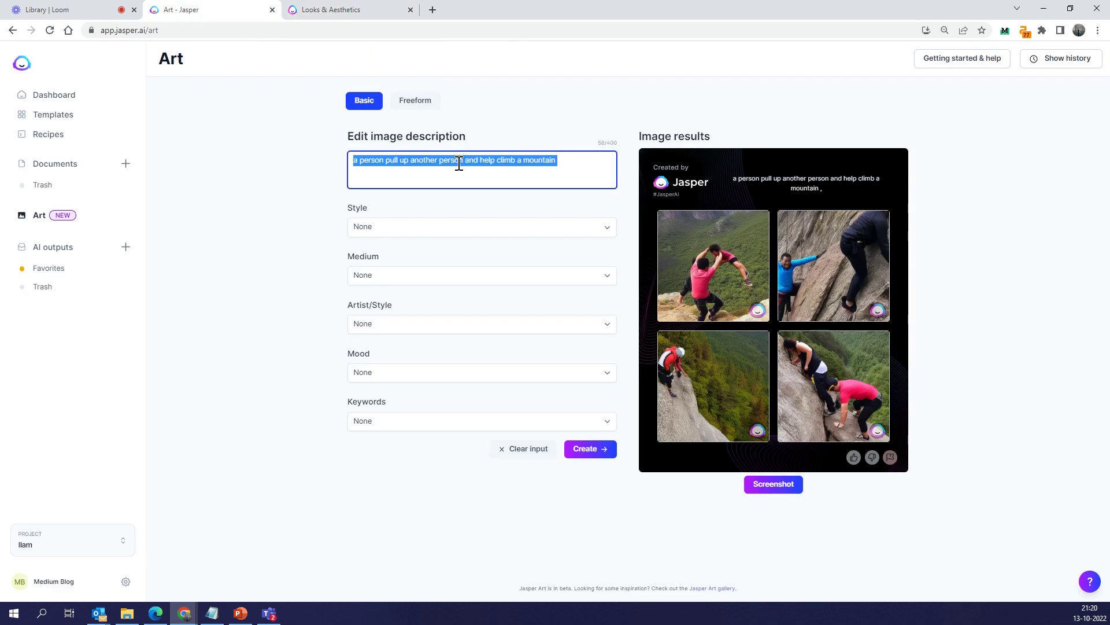
pyautogui.hotkey('ctrl', 'v')
pyautogui.click(601, 451)
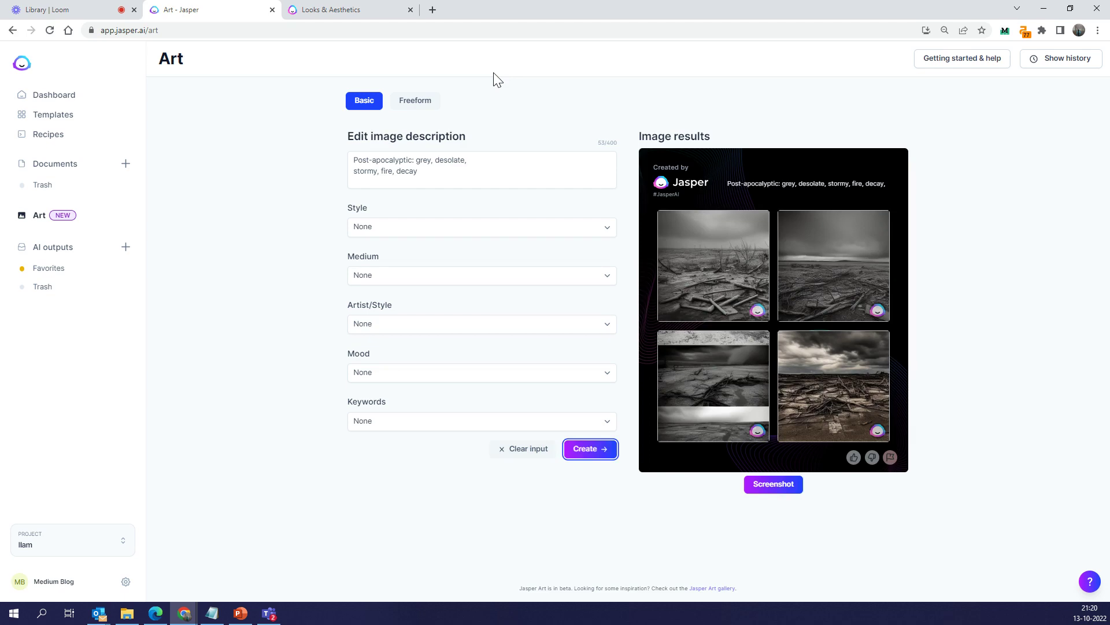
# Add 'a old car' to the prompt, regenerate, and rate the weathered car images positively
pyautogui.click(376, 10)
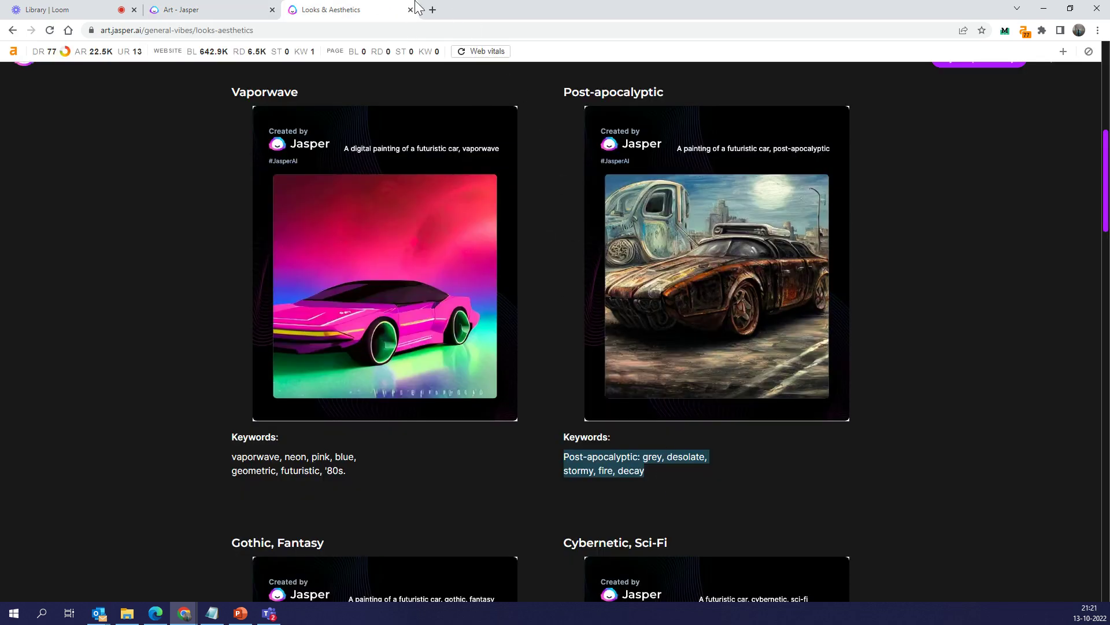
pyautogui.click(212, 10)
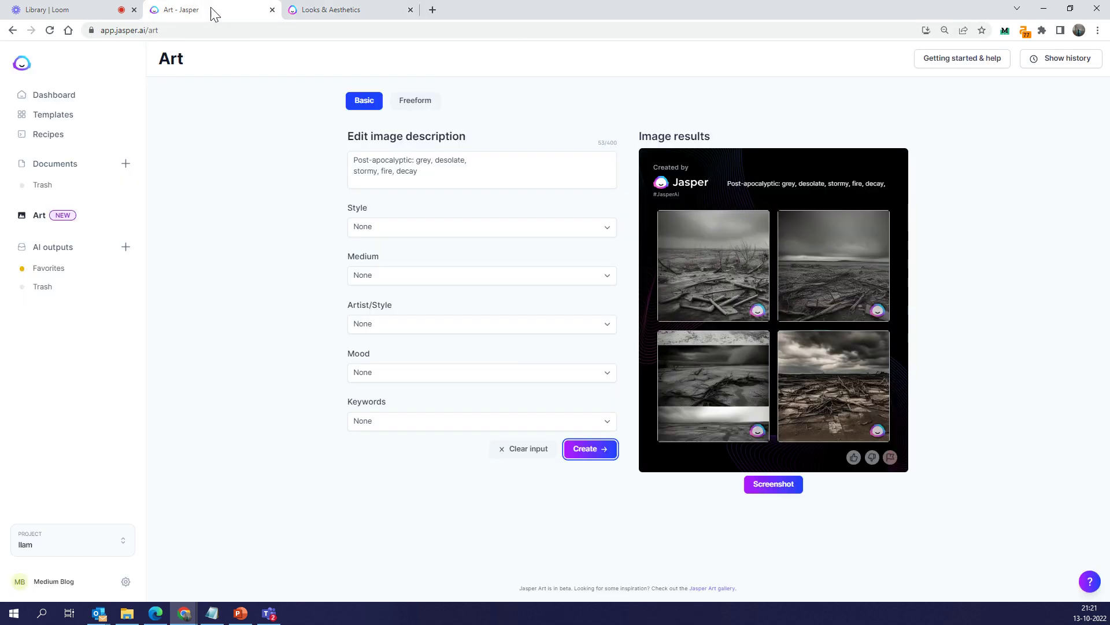
pyautogui.click(414, 165)
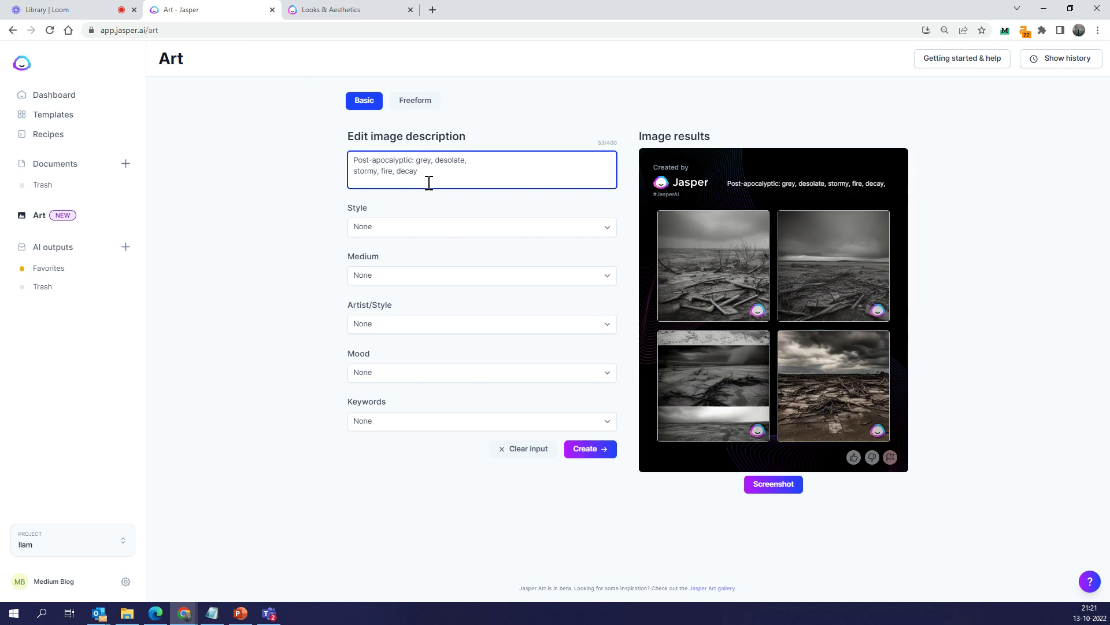
pyautogui.write('a old car,')
pyautogui.click(600, 451)
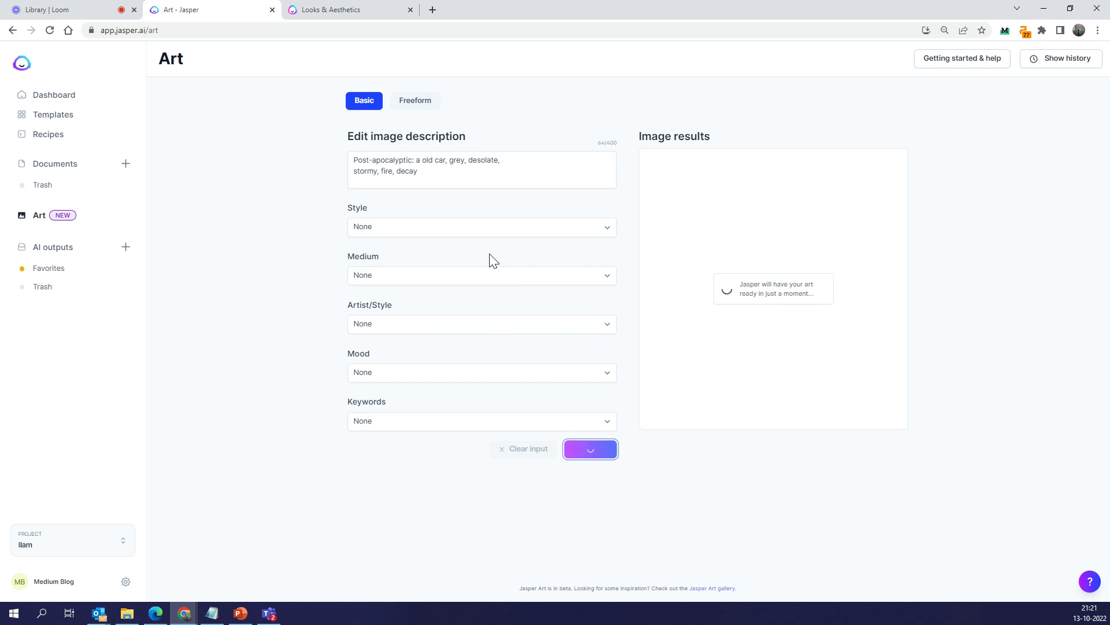
pyautogui.moveTo(743, 381)
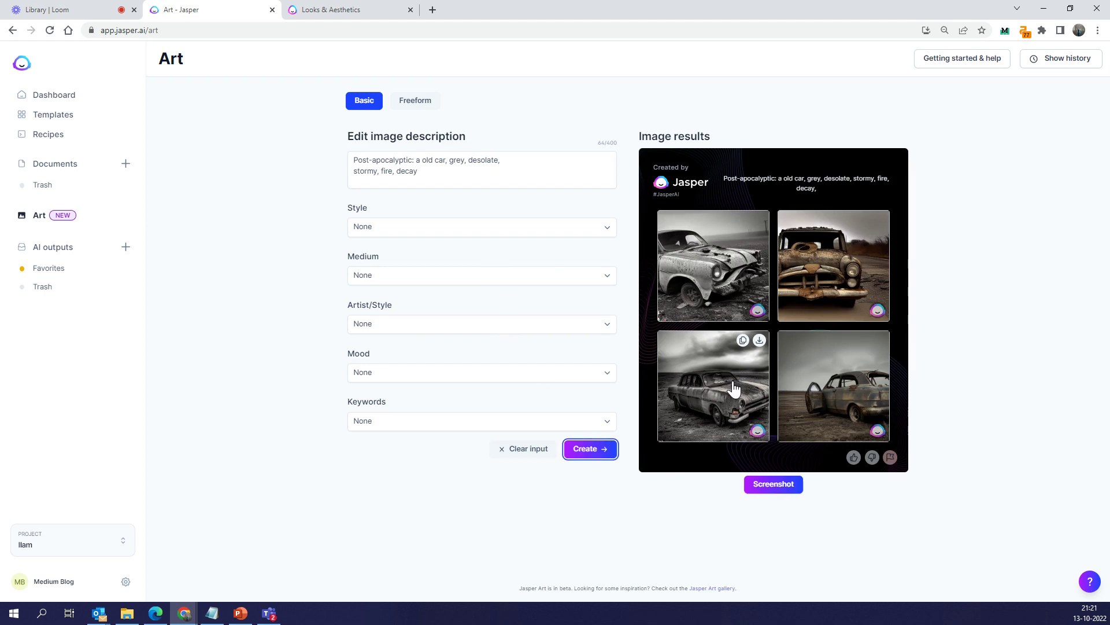
pyautogui.click(853, 458)
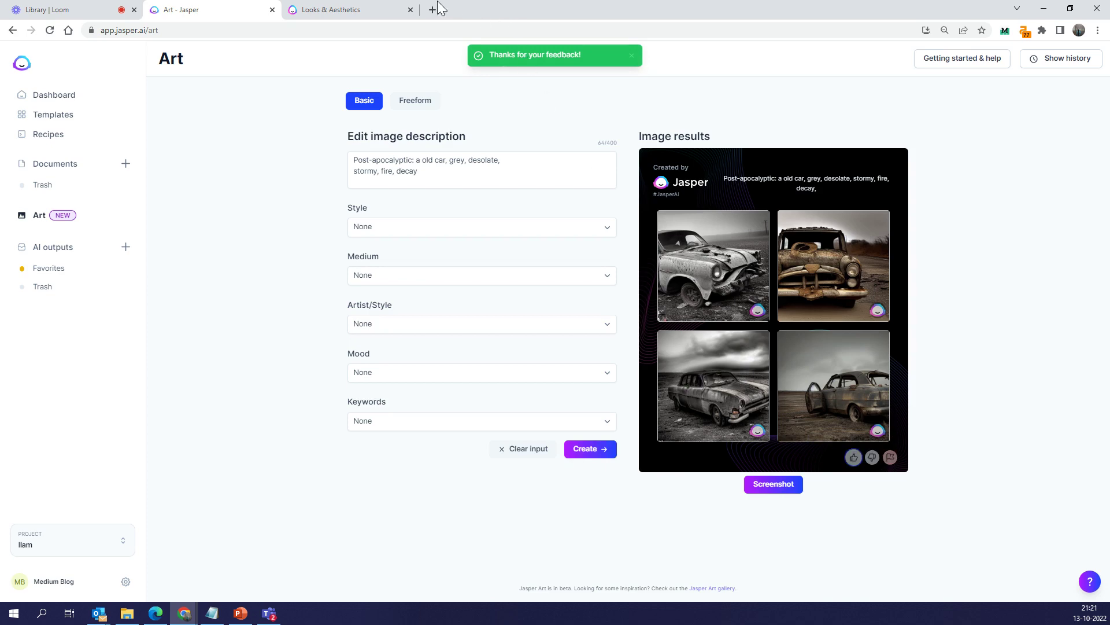
# Browse the Steampunk, Dieselpunk, Cyberpunk and Biopunk car keyword examples on Looks & Aesthetics
pyautogui.click(382, 9)
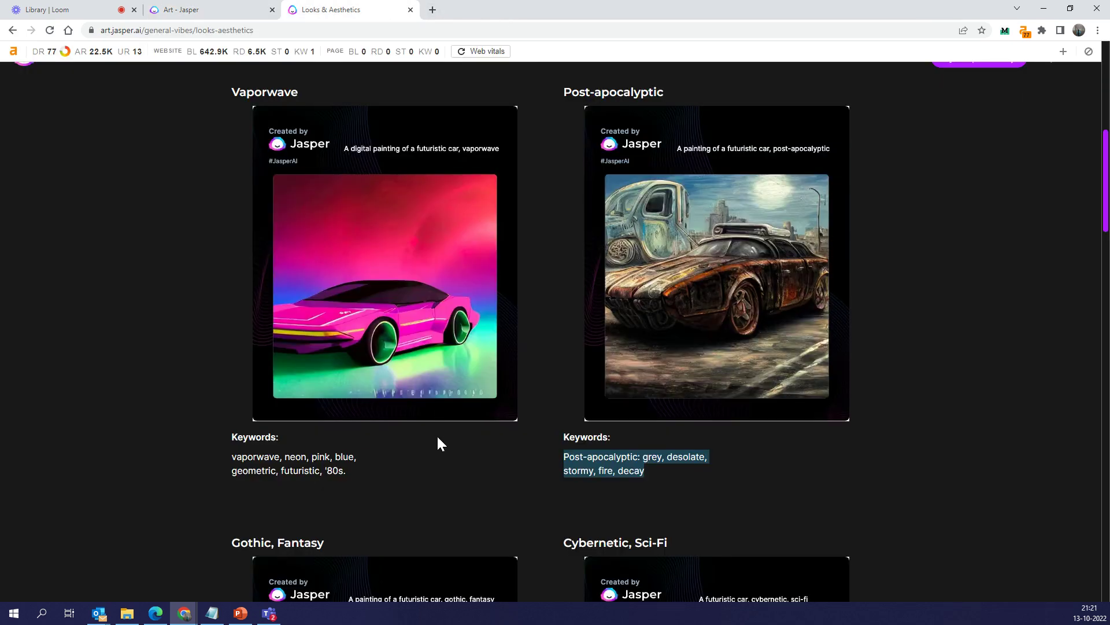
pyautogui.scroll(-7, 436, 434)
pyautogui.scroll(-9, 437, 435)
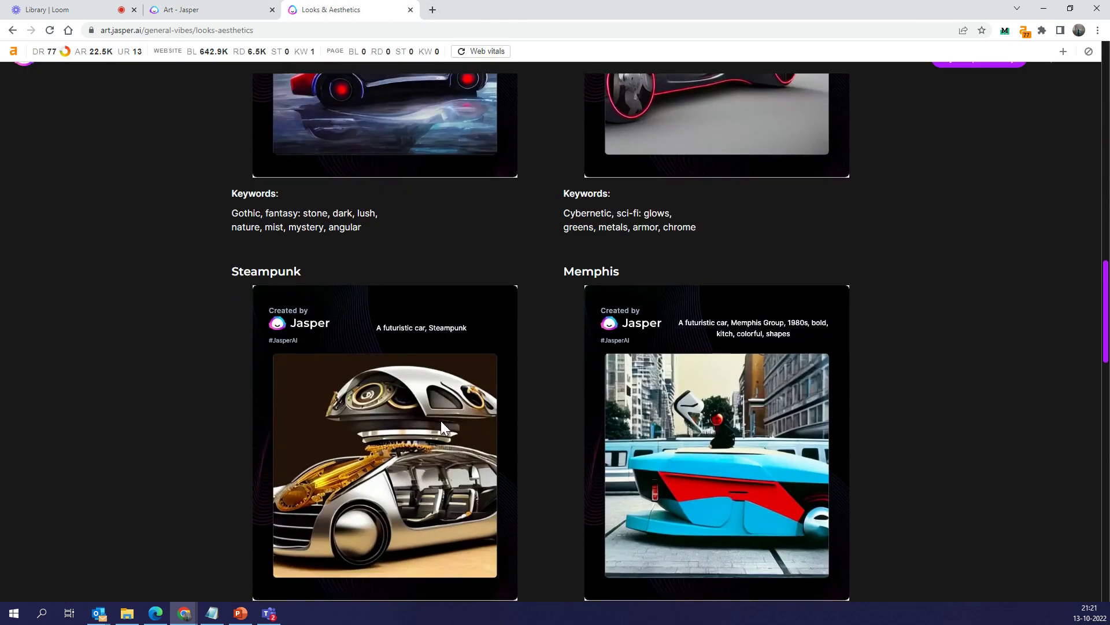
pyautogui.scroll(-4, 452, 403)
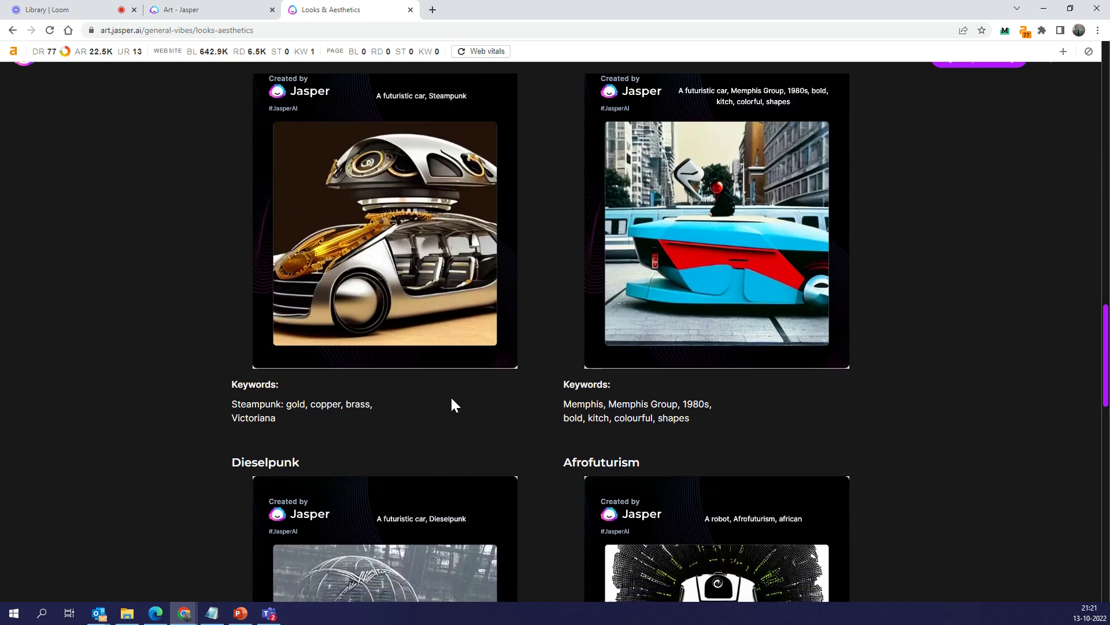
pyautogui.scroll(-3, 451, 397)
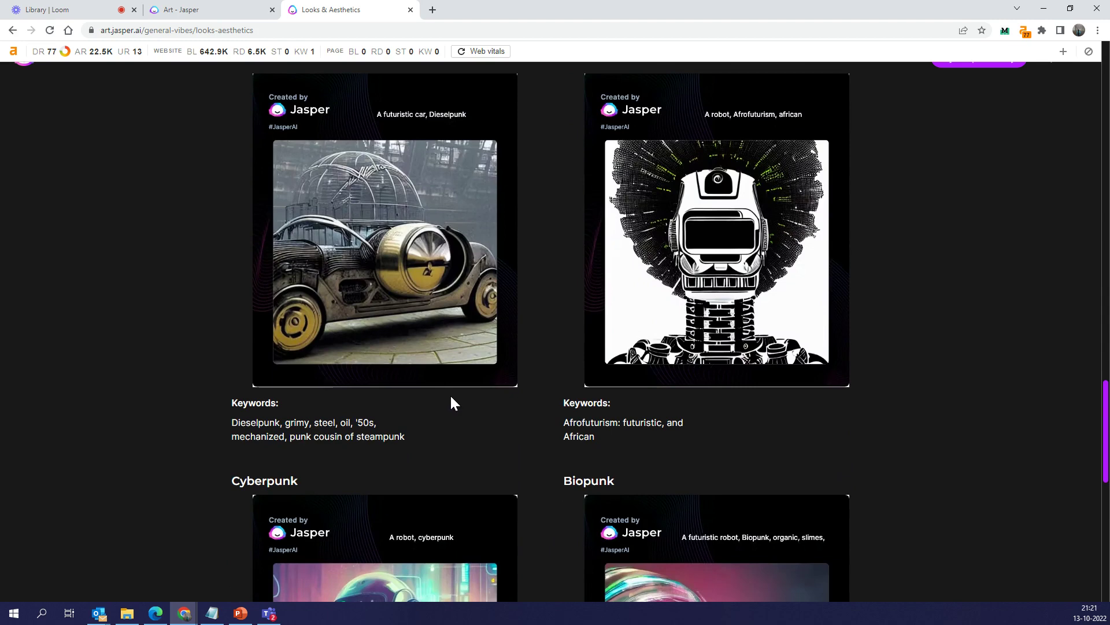
pyautogui.scroll(-3, 450, 395)
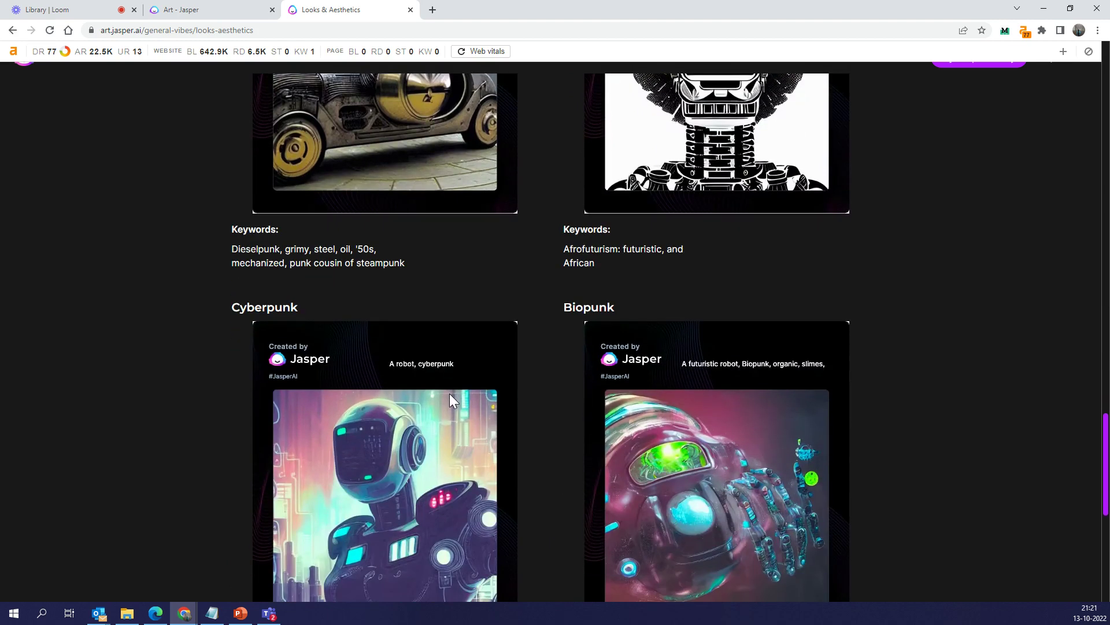
pyautogui.scroll(-2, 450, 396)
pyautogui.scroll(-2, 449, 399)
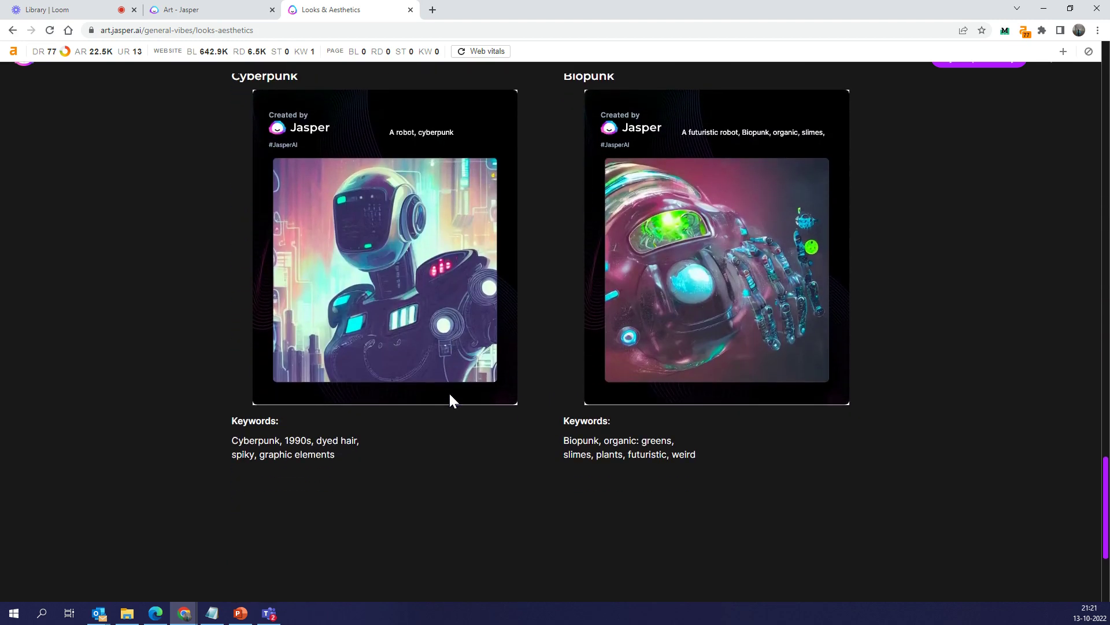
pyautogui.scroll(-4, 449, 399)
pyautogui.scroll(15, 450, 396)
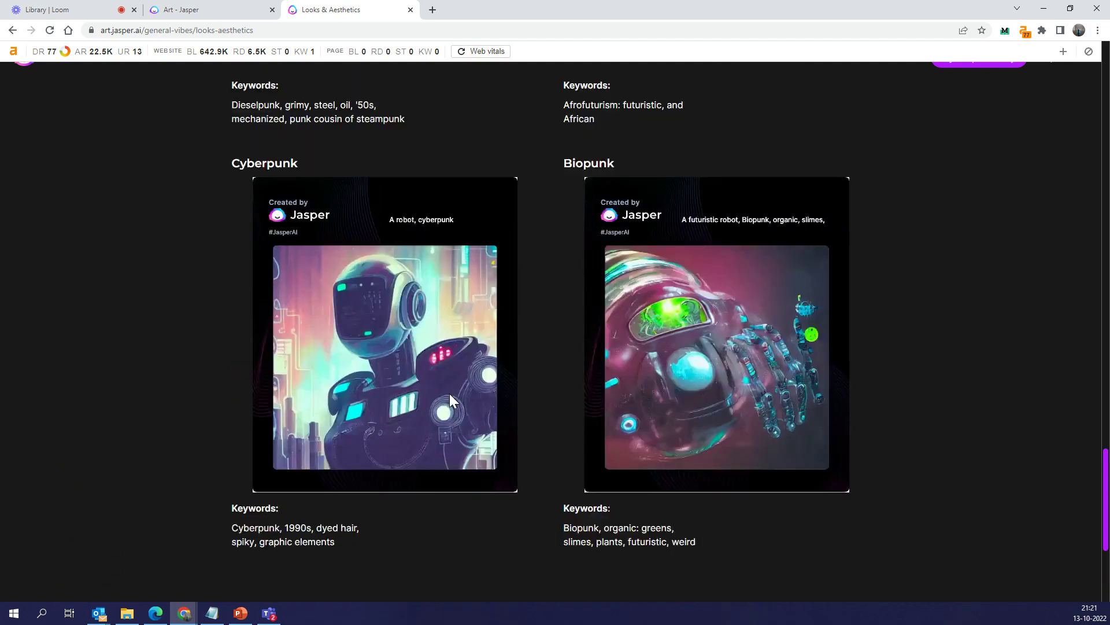
pyautogui.scroll(9, 450, 396)
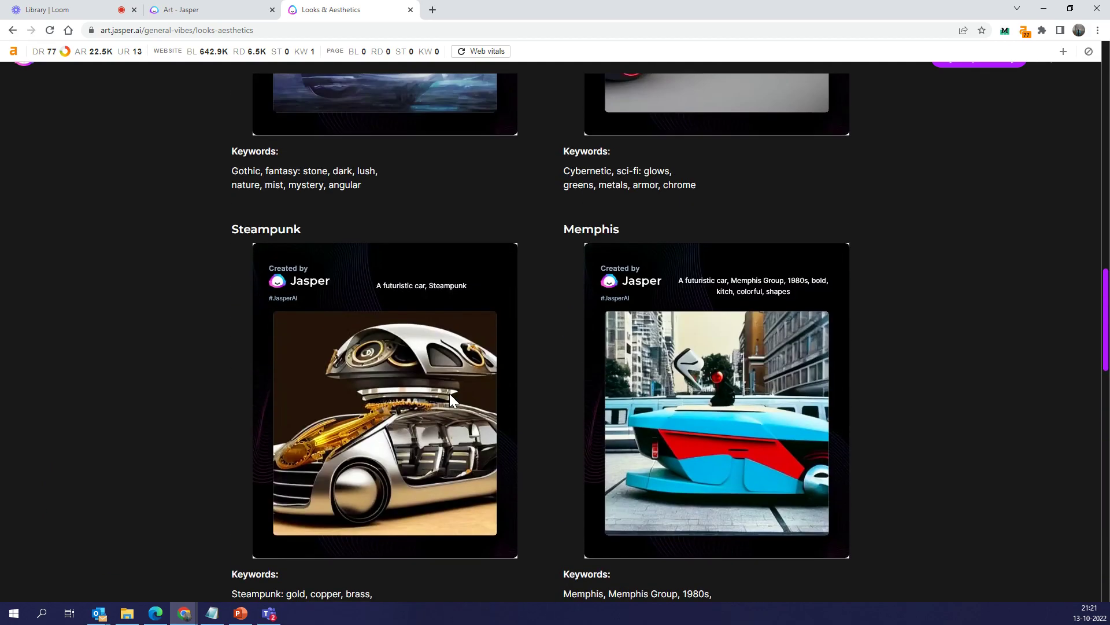
pyautogui.scroll(6, 450, 400)
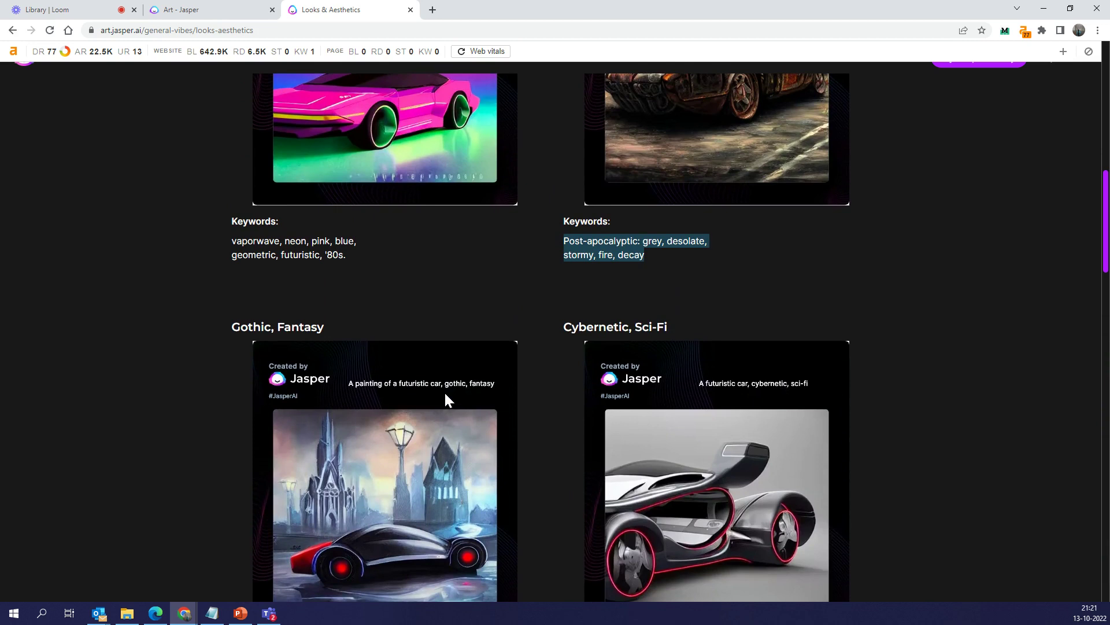
pyautogui.scroll(-2, 443, 390)
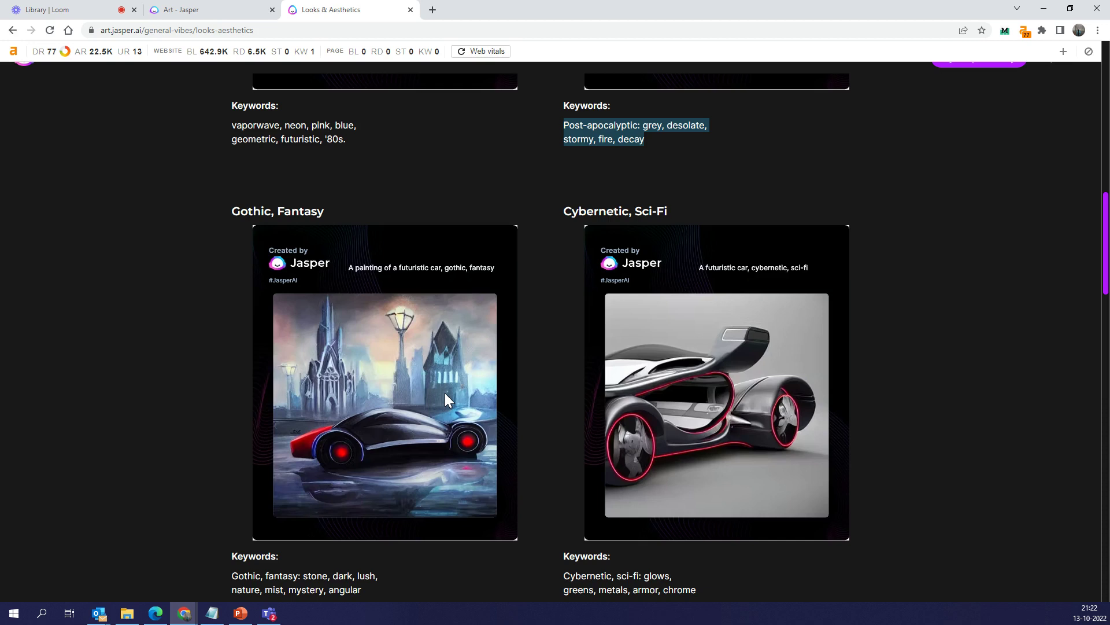
# Return to the Art - Jasper tab showing the post-apocalyptic old car images
pyautogui.click(200, 9)
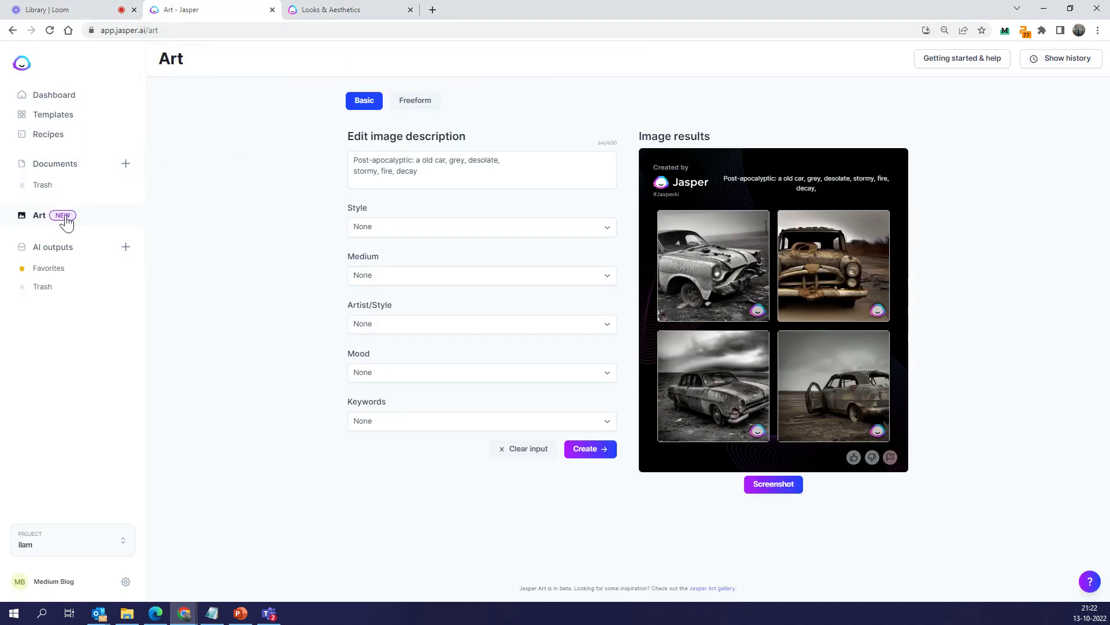